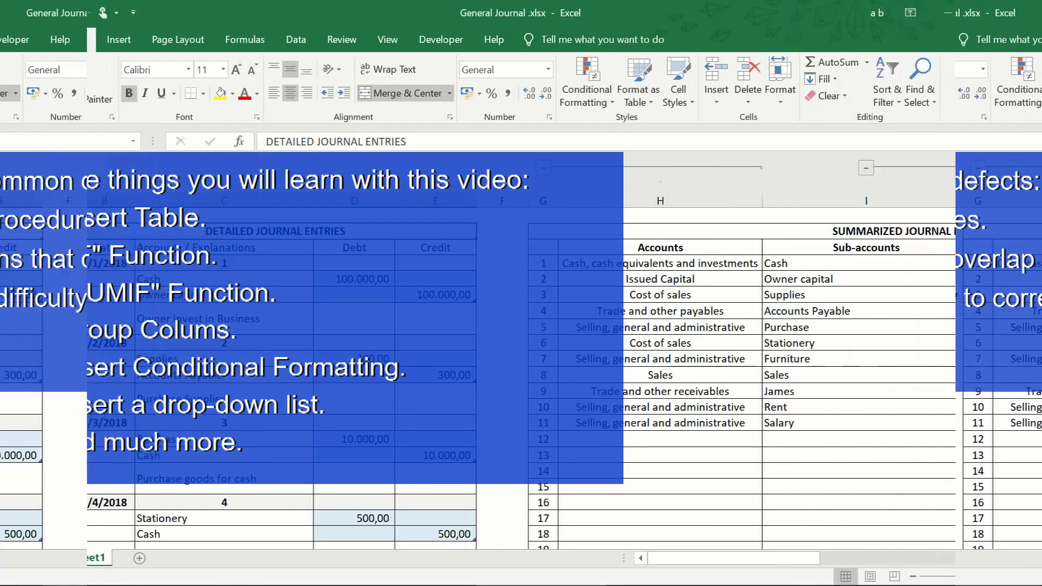
Step: Review the summarized journal entries and financial statements in the finished workbook, collapsing the grouped Debt and Credit columns J and K
click(1019, 559)
click(1019, 559)
click(1020, 558)
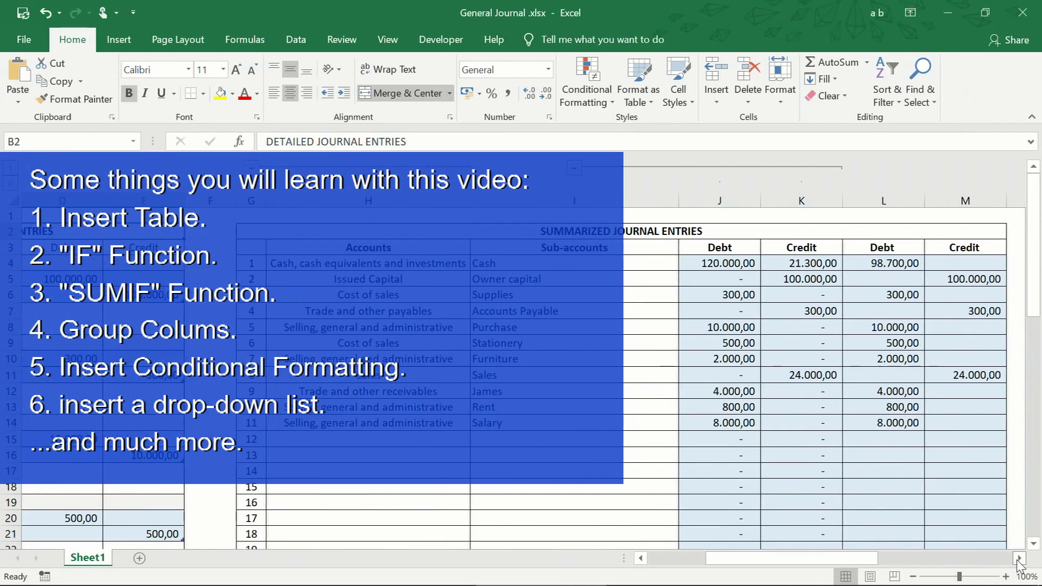
click(1019, 559)
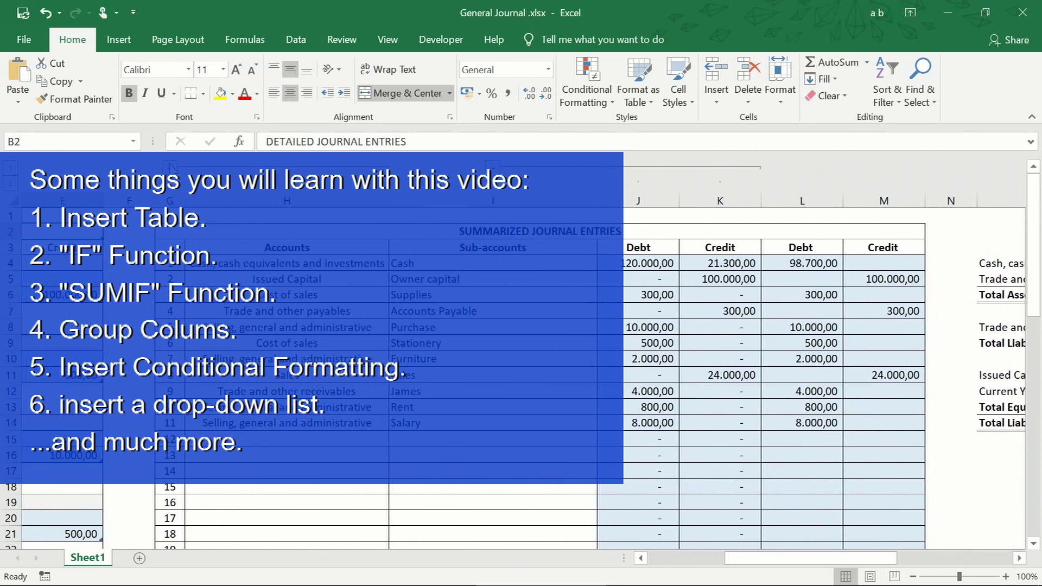
scroll(171, 166, right, 3)
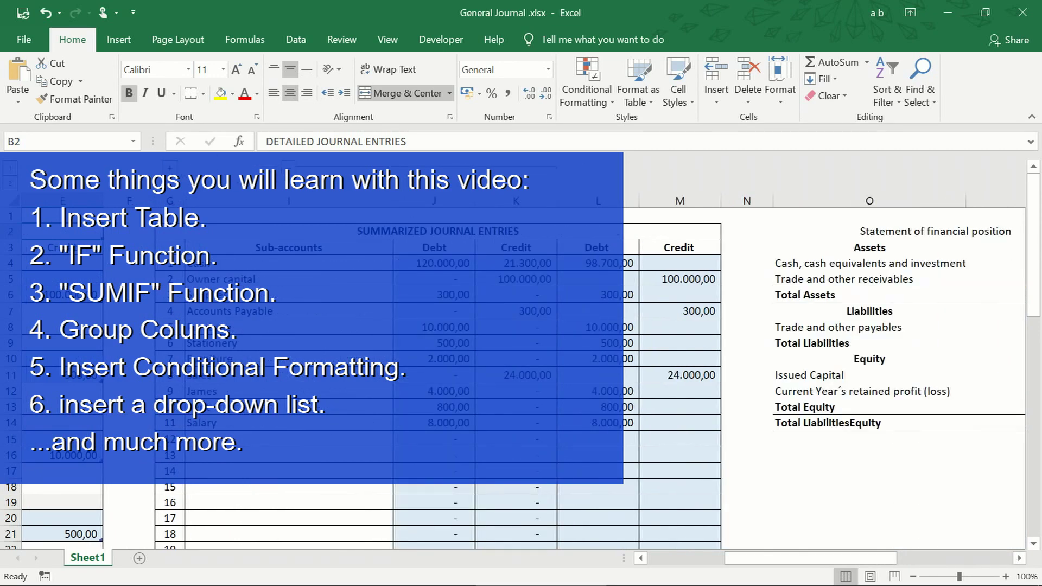
click(452, 228)
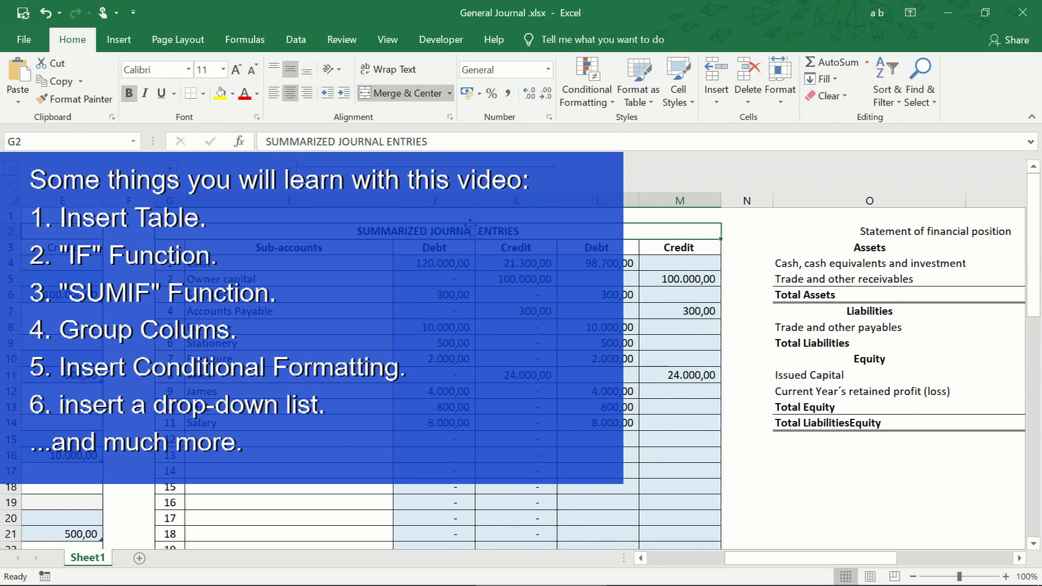
click(289, 166)
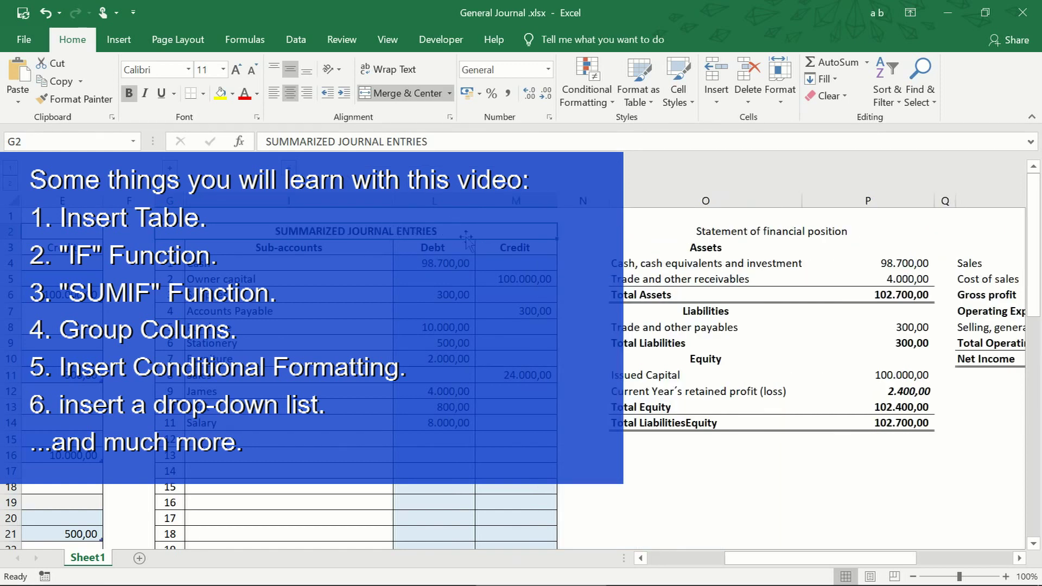
click(1020, 558)
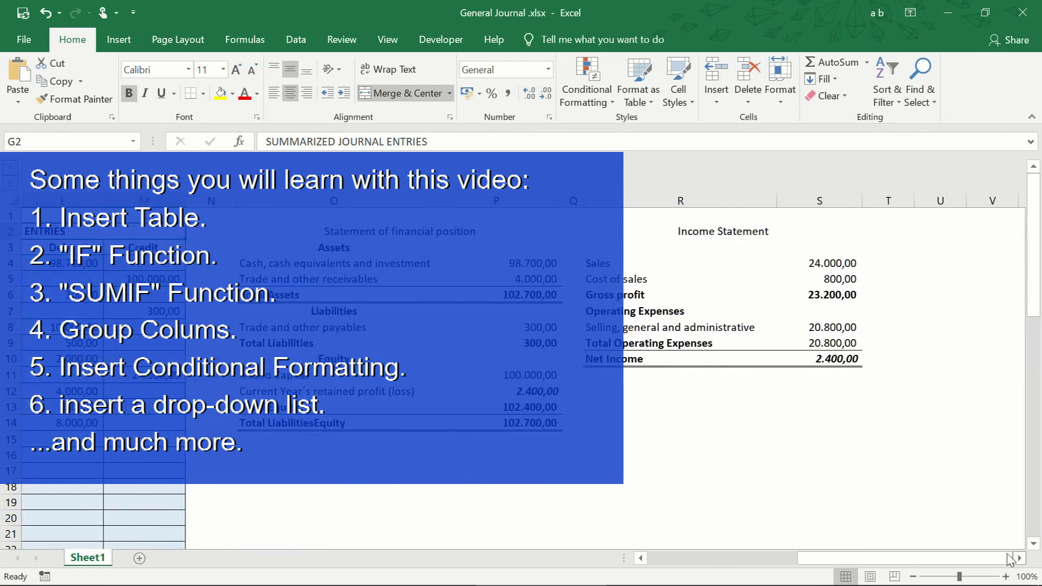
Step: Make the Statement of financial position and Income Statement titles bold
click(417, 237)
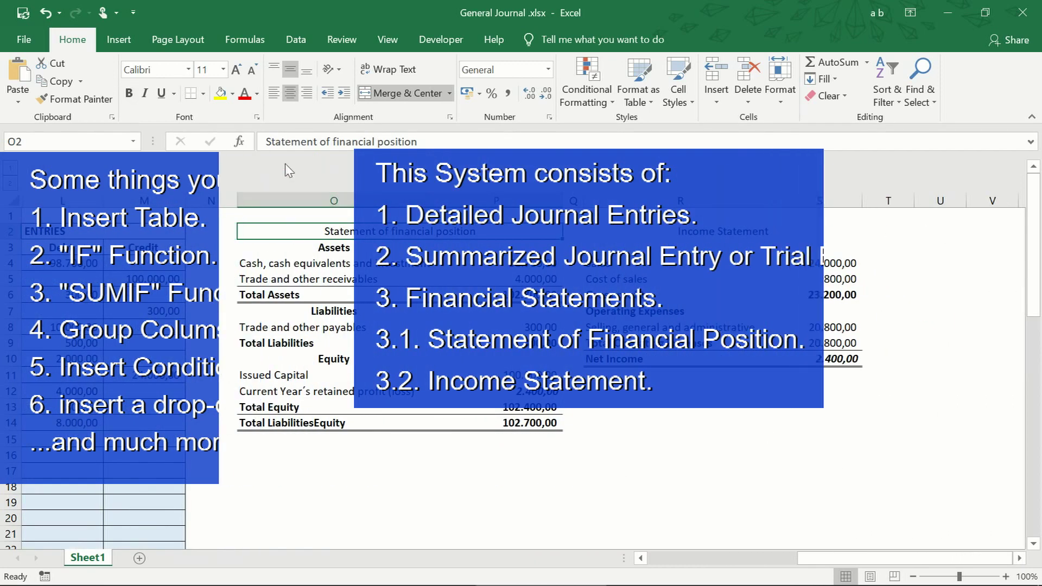
click(133, 94)
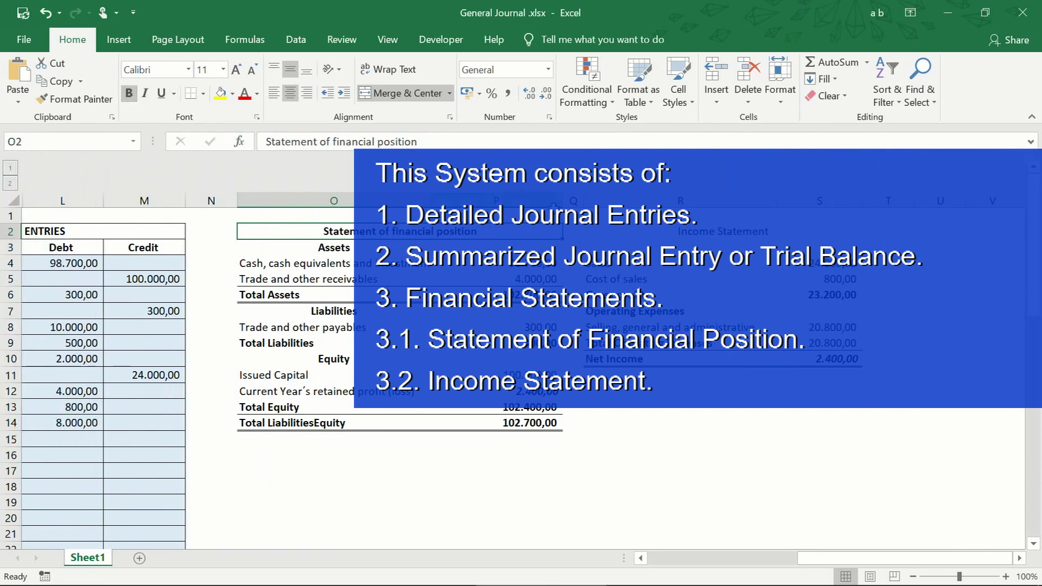
click(659, 236)
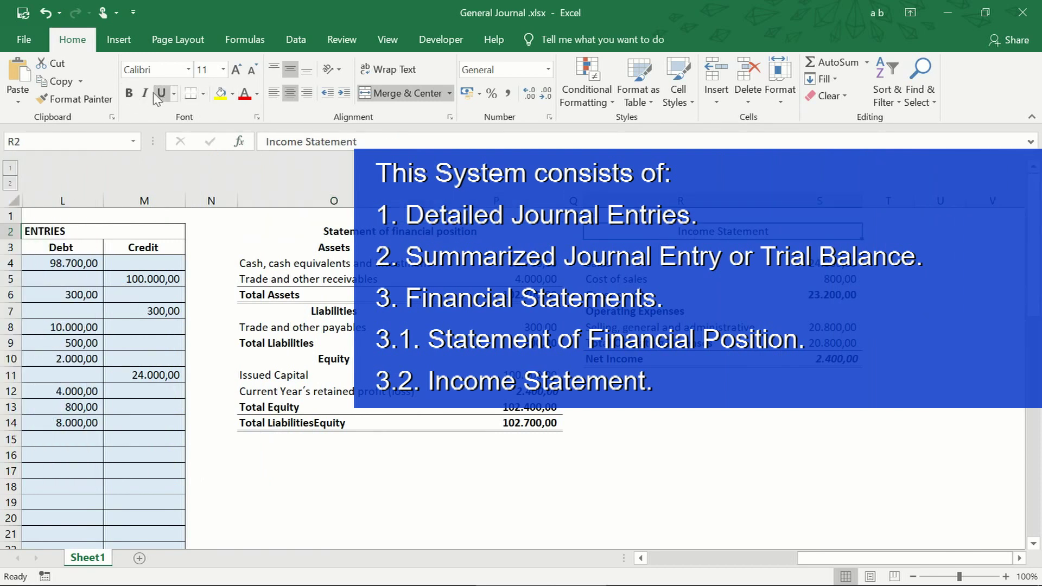
click(129, 95)
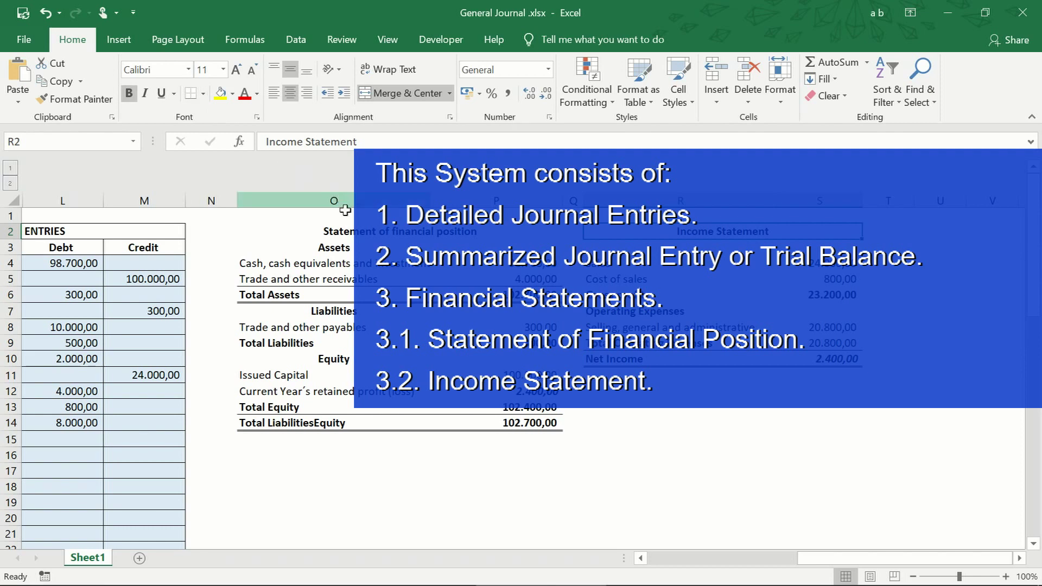
click(354, 230)
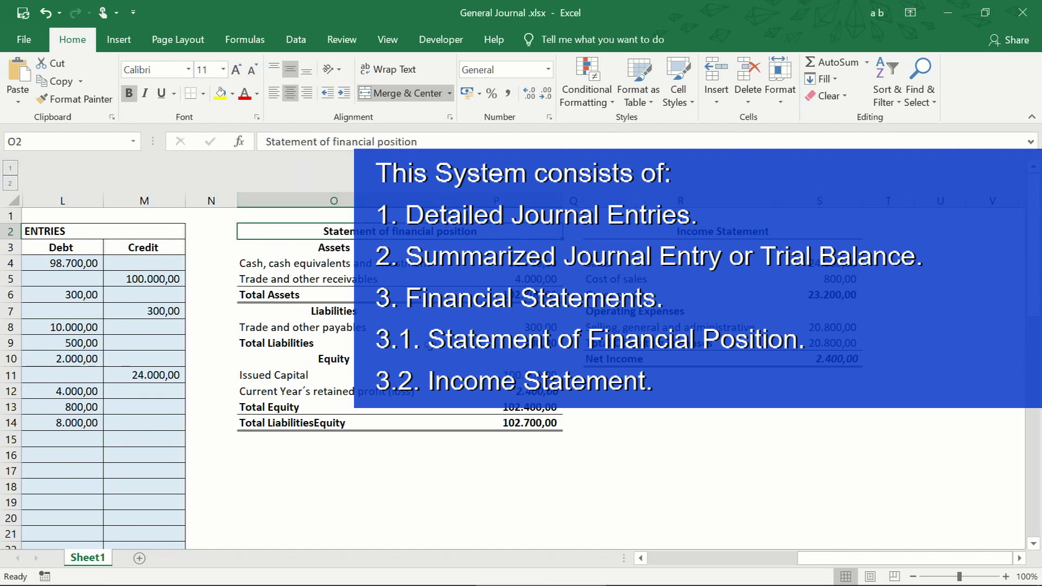
click(435, 476)
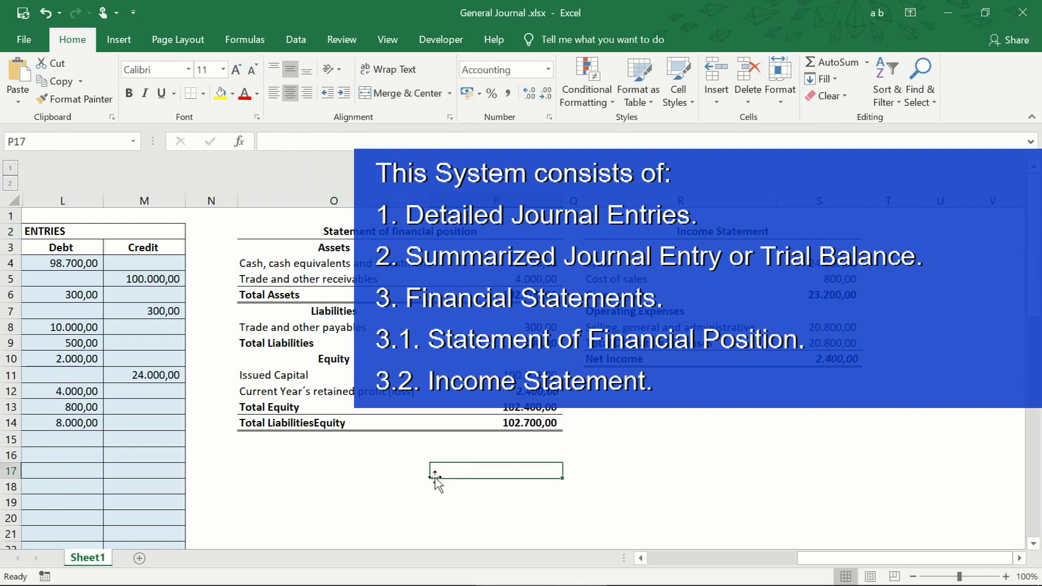
Step: Expand grouped columns J and K and examine the sheet from the detailed journal entries across to the Income Statement
drag(816, 564, 649, 559)
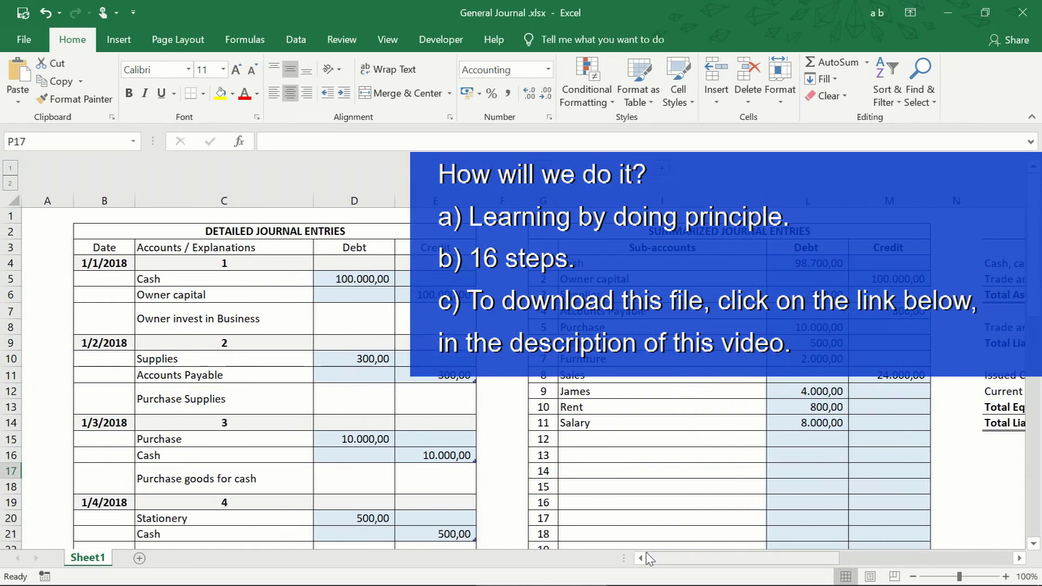
click(662, 170)
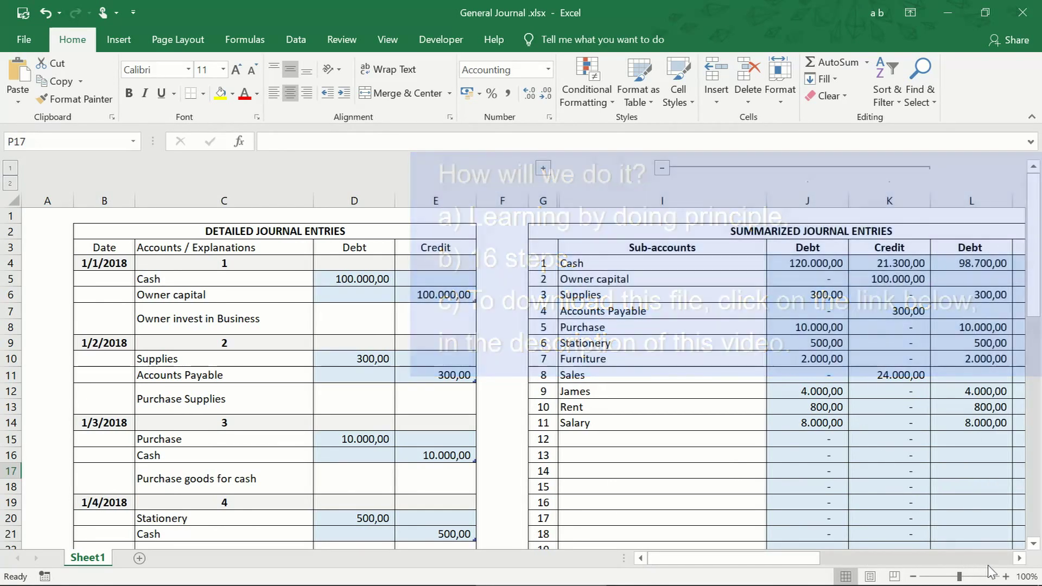
click(1019, 559)
click(1019, 559)
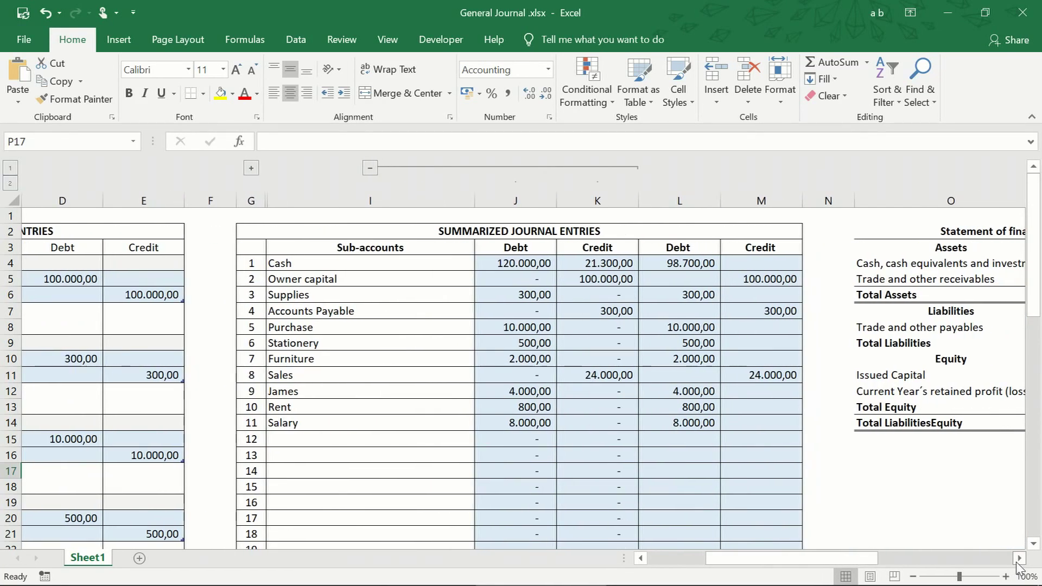
click(1018, 559)
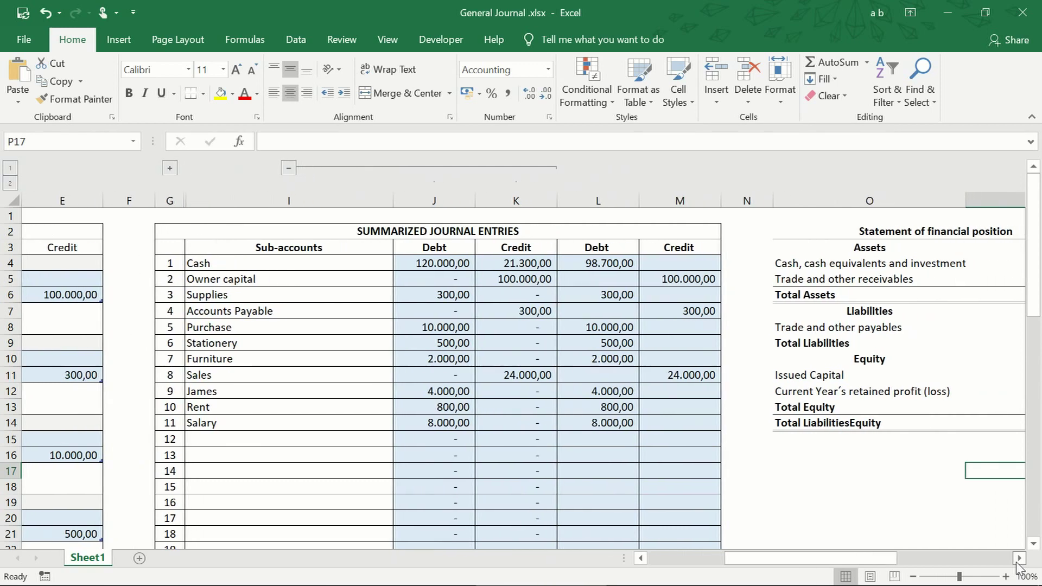
click(1019, 560)
click(1018, 559)
click(1018, 559)
click(1018, 559)
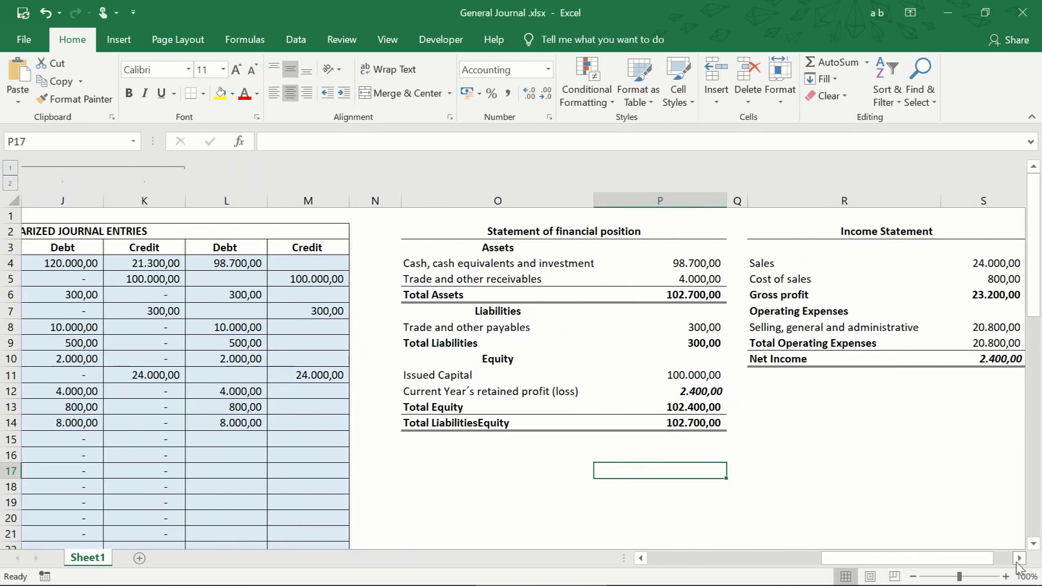
click(1019, 560)
click(1019, 560)
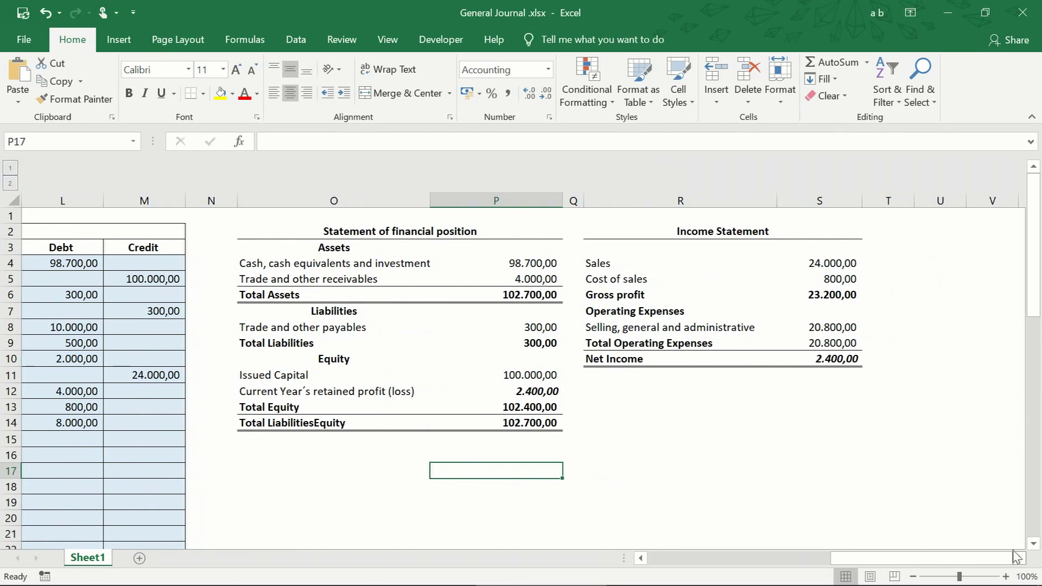
click(538, 327)
click(538, 295)
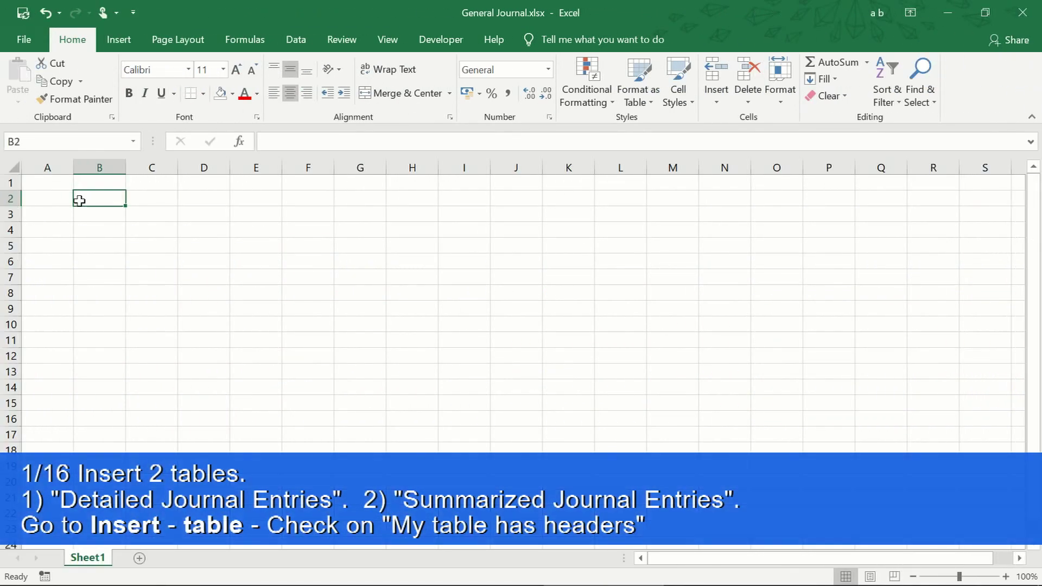
Step: Merge and center B2:E2 with the title DETAILED JOURNAL ENTRIES, and enter Date, Accounts / Explanations, Debt and Credit in row 3
drag(86, 201, 270, 200)
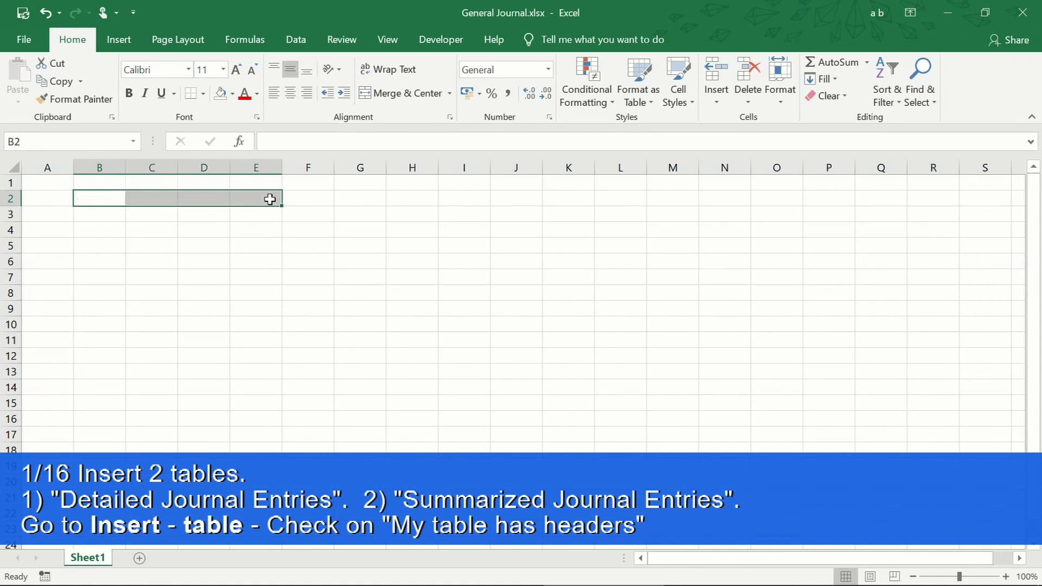
click(417, 96)
text(DETAILED JOURNAL ENTRIES)
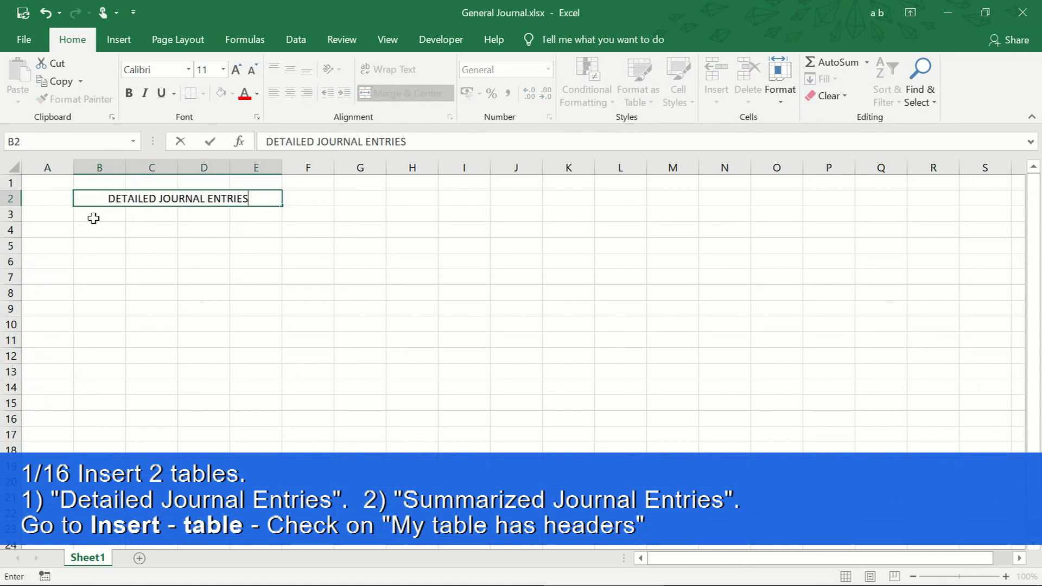
click(94, 217)
text(Date	Accounts / Explanation	Debt	Credit)
Step: Autofit columns B to E to their contents and widen the Debt and Credit columns equally
drag(102, 168, 265, 173)
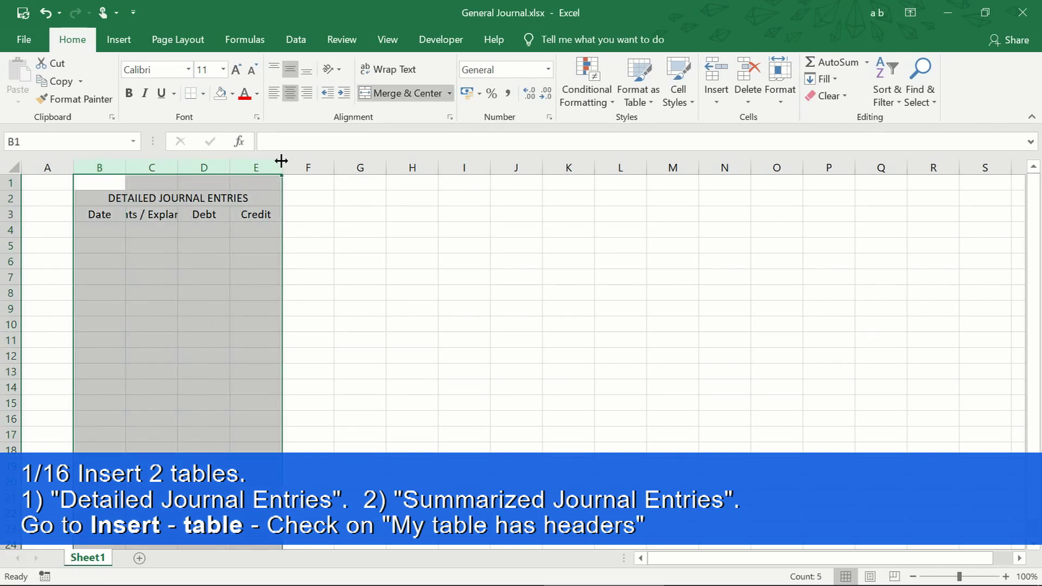
double_click(283, 168)
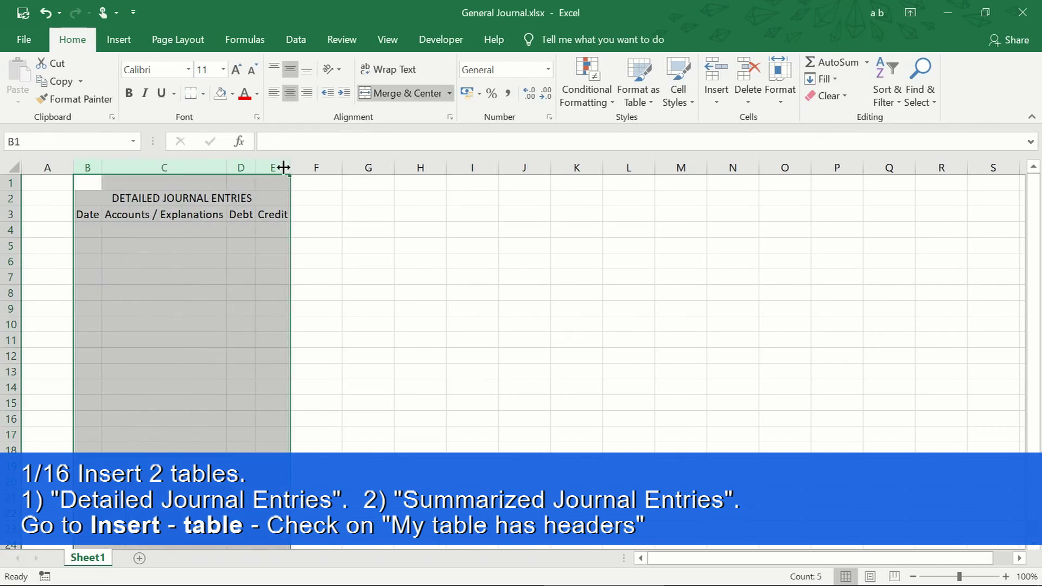
click(239, 172)
drag(239, 173, 336, 169)
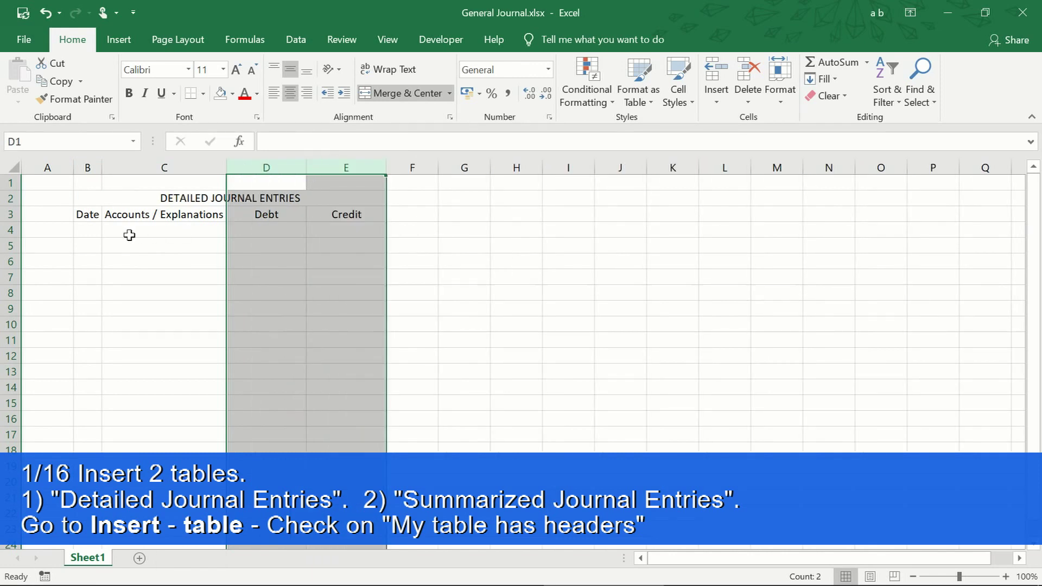
Step: Insert a table over B4:E6 with the option My table has headers enabled
click(81, 229)
mouse_move(84, 234)
mouse_down()
mouse_move(92, 258)
mouse_move(356, 273)
mouse_move(372, 264)
mouse_up()
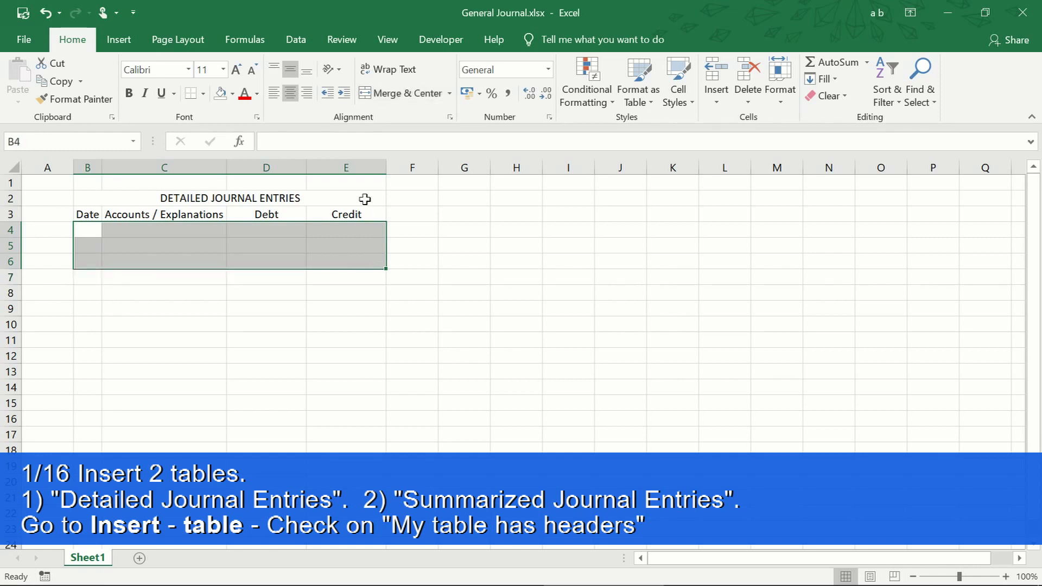
click(119, 41)
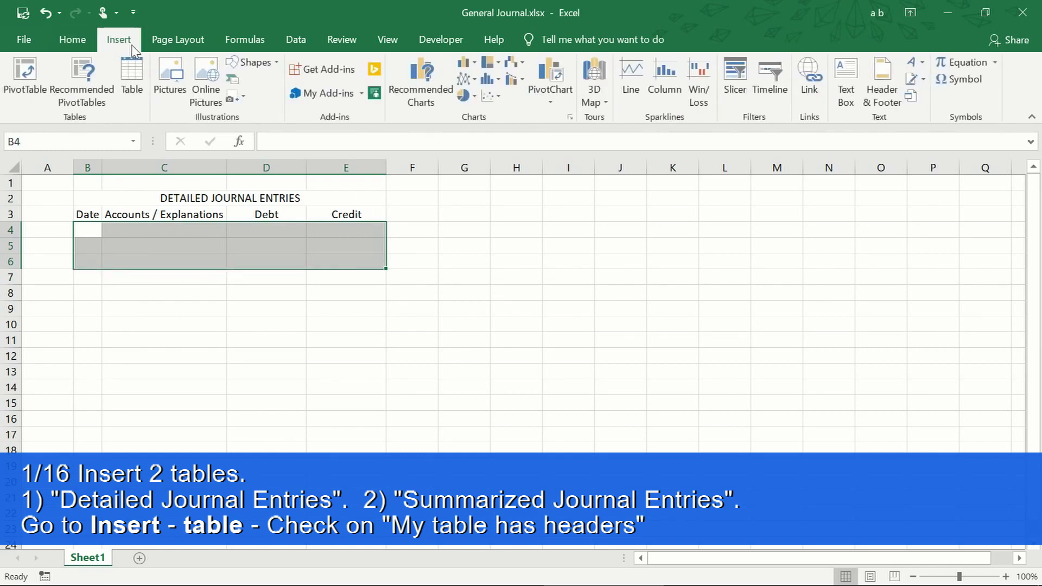
click(132, 76)
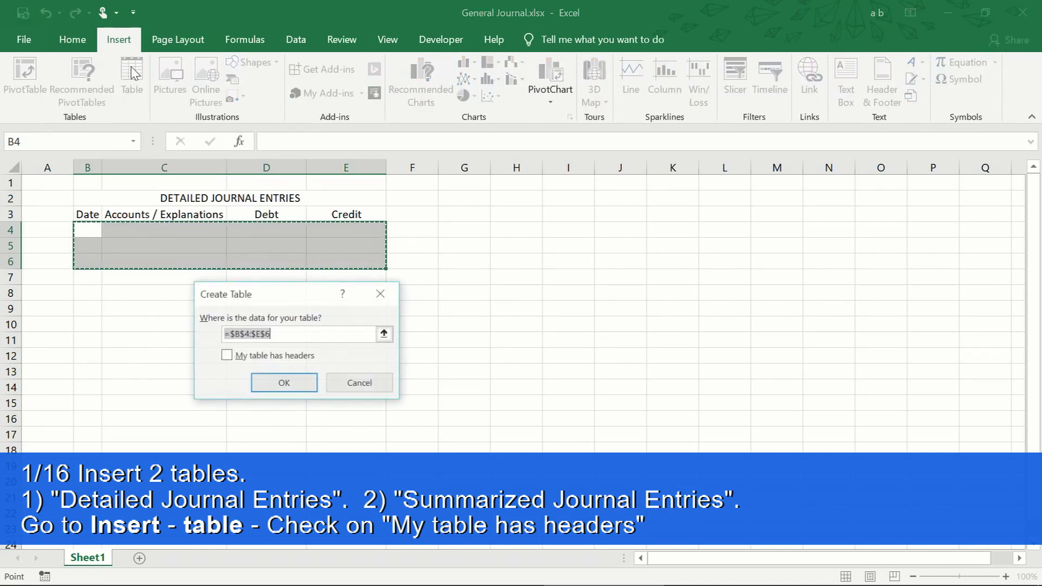
click(228, 359)
click(284, 383)
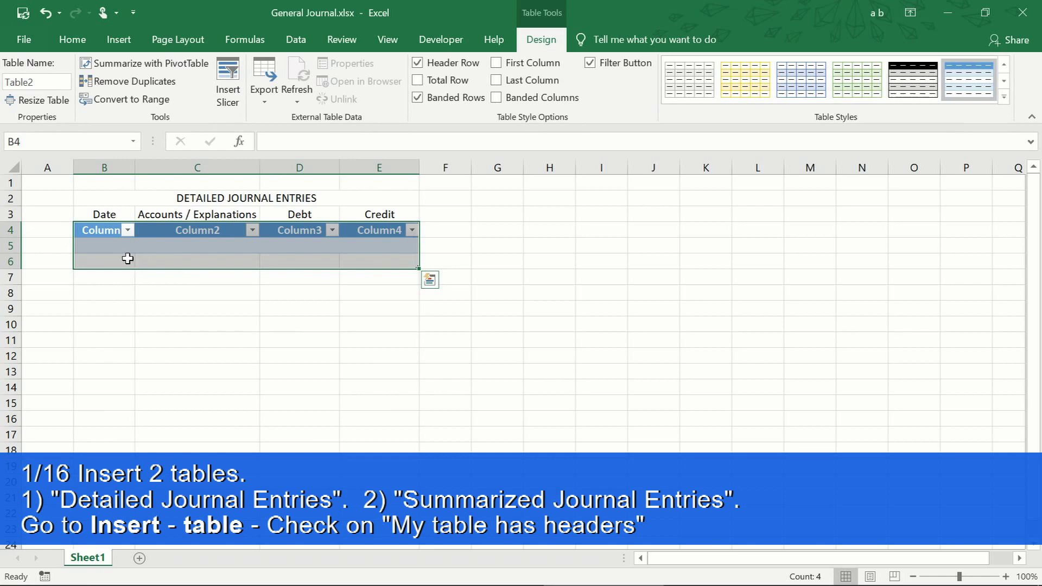
Step: Rename the first two table headers in row 4 to 0-0-0 and 1, and give the header row a light gray fill
click(111, 234)
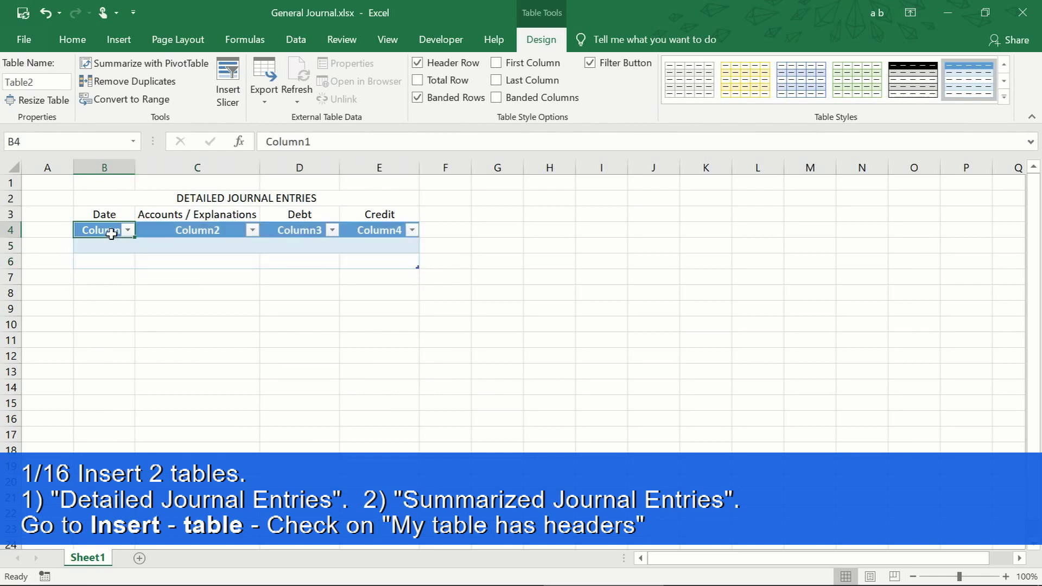
text(0)
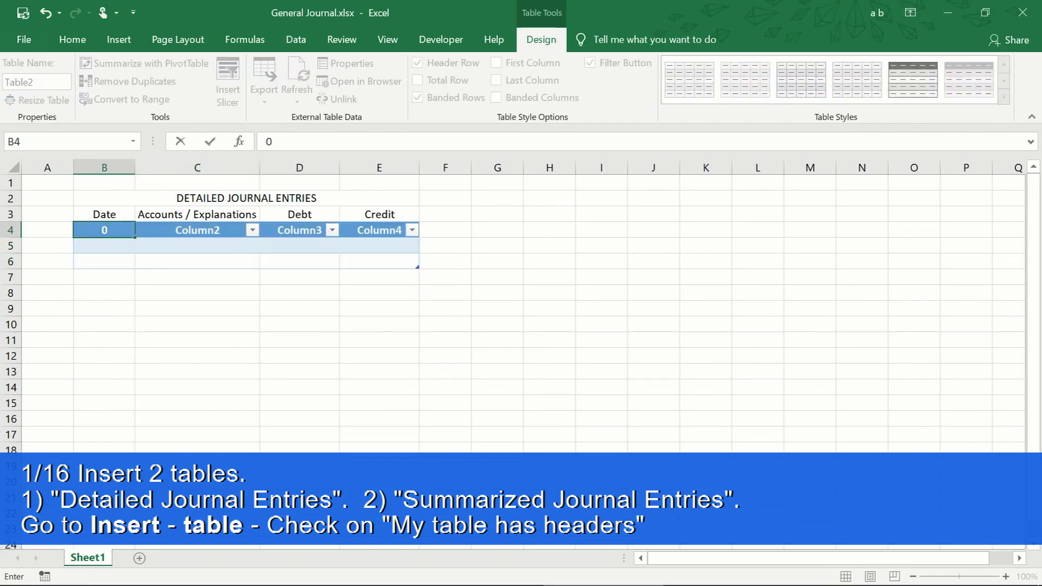
text(-0-0)
key(ctrl+Return)
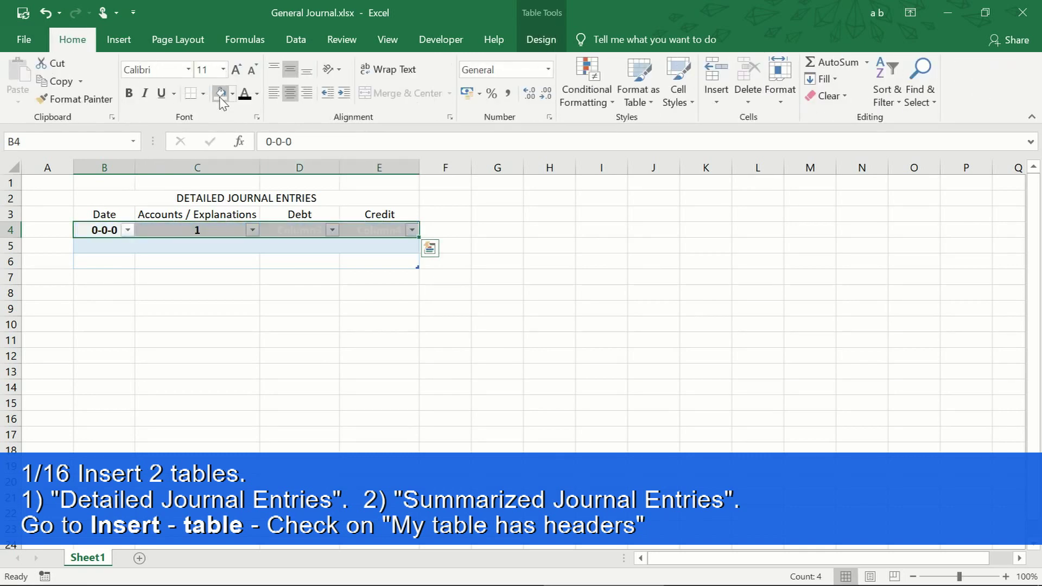
Step: Color the header text in D4:E4 light gray to match its fill, and widen the Accounts / Explanations column
drag(300, 227, 355, 231)
click(258, 94)
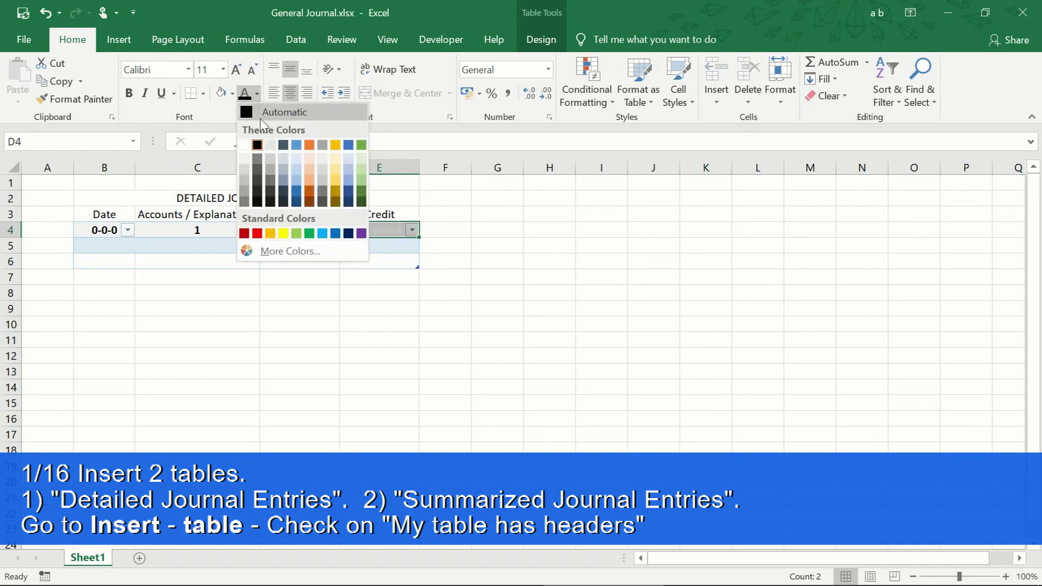
click(246, 158)
click(299, 277)
drag(269, 166, 341, 166)
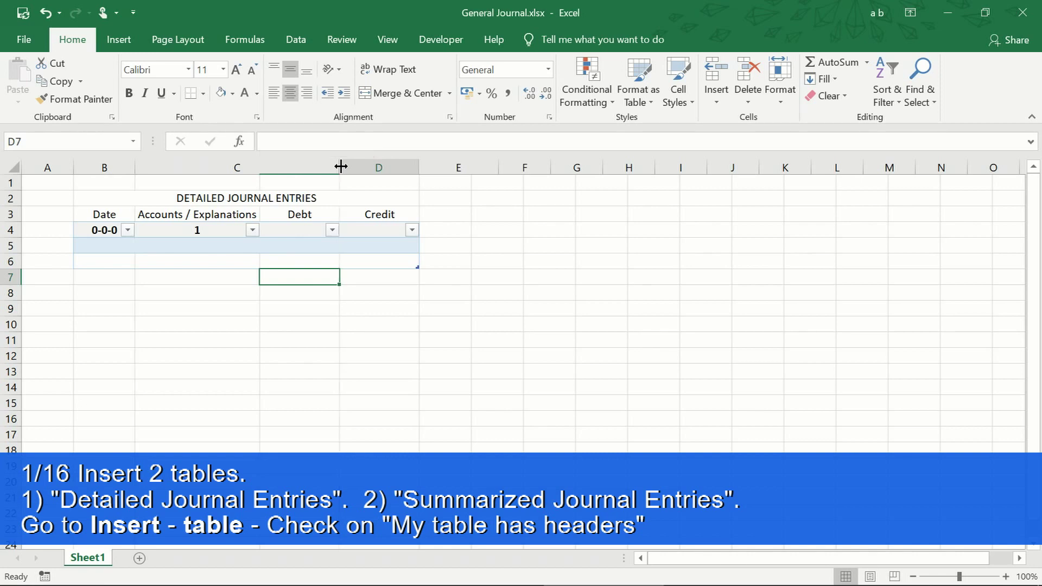
Step: Merge rows 7 and 8 within each column from B to E, and apply all borders to B3:E8
drag(108, 277, 104, 215)
click(402, 93)
click(202, 93)
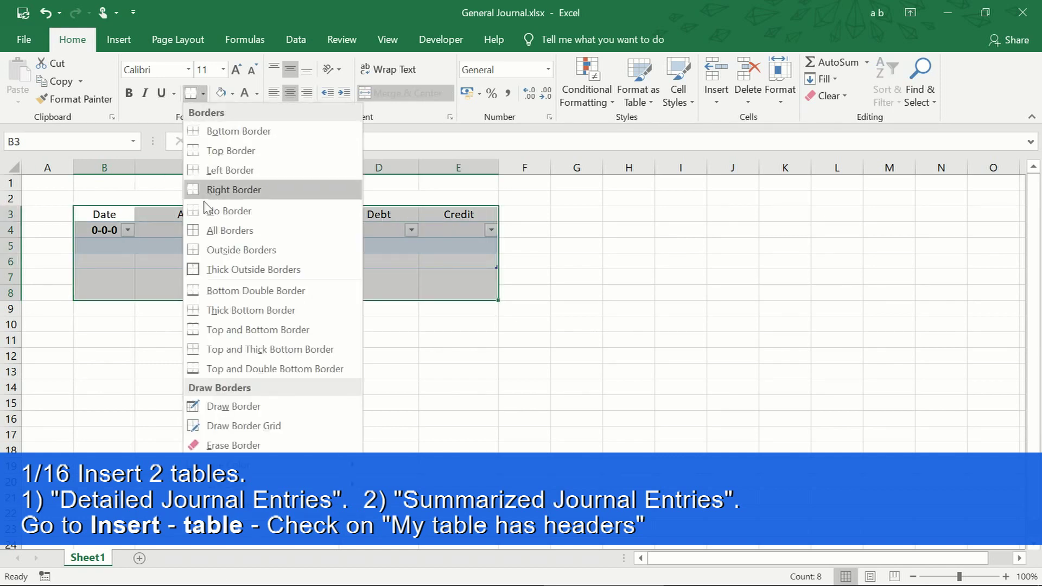
click(191, 232)
Step: Fill cells B5:C6 with white and cells D5:E6 with light blue
drag(104, 246, 237, 261)
click(232, 93)
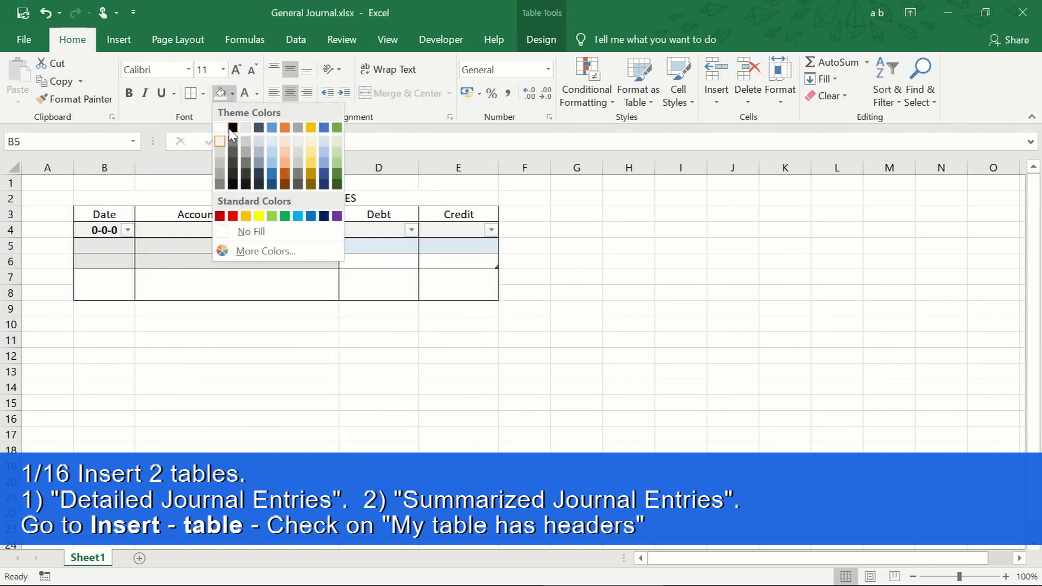
click(228, 129)
drag(372, 246, 450, 261)
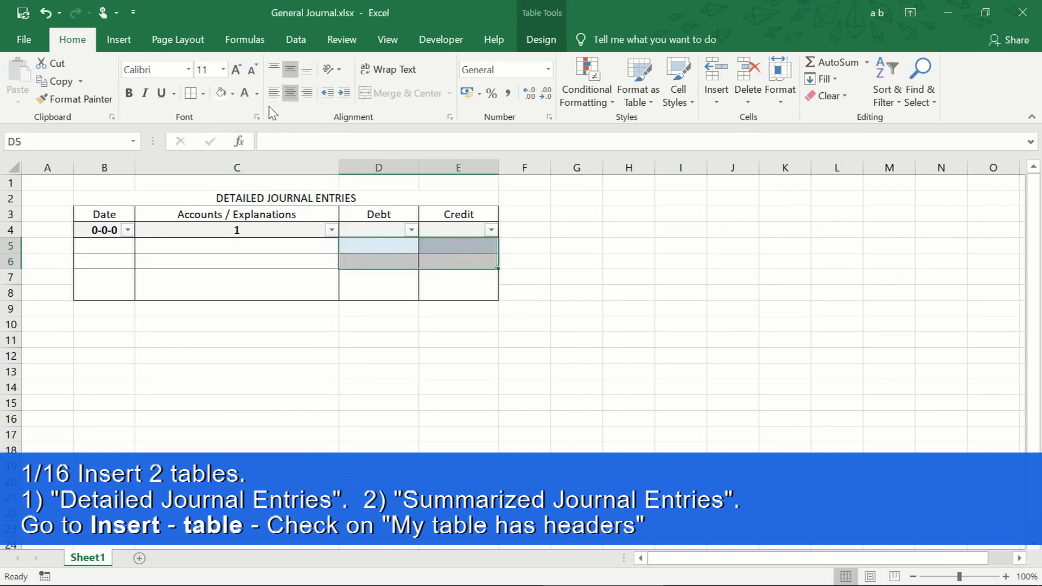
click(233, 93)
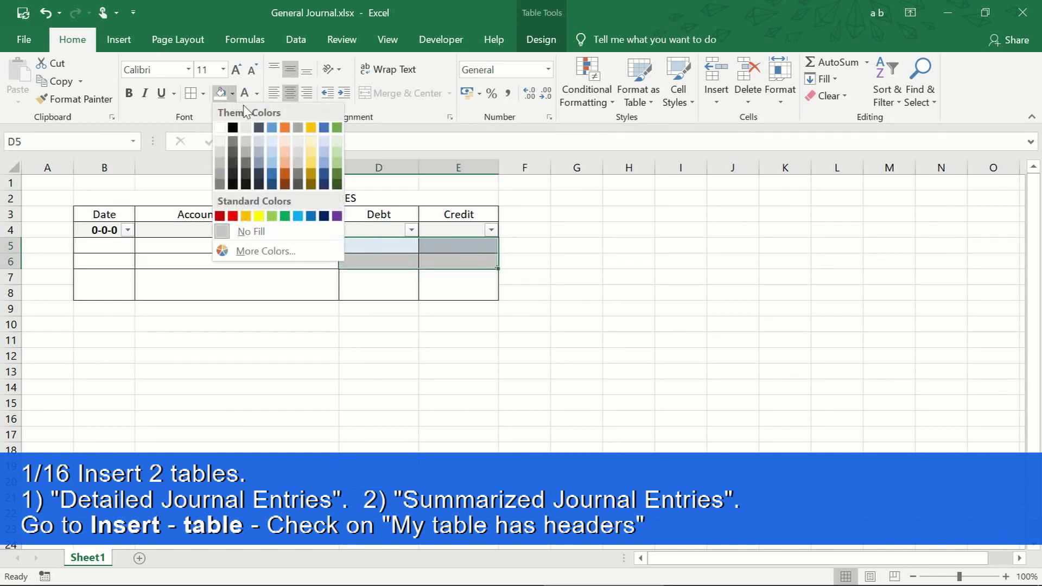
click(272, 144)
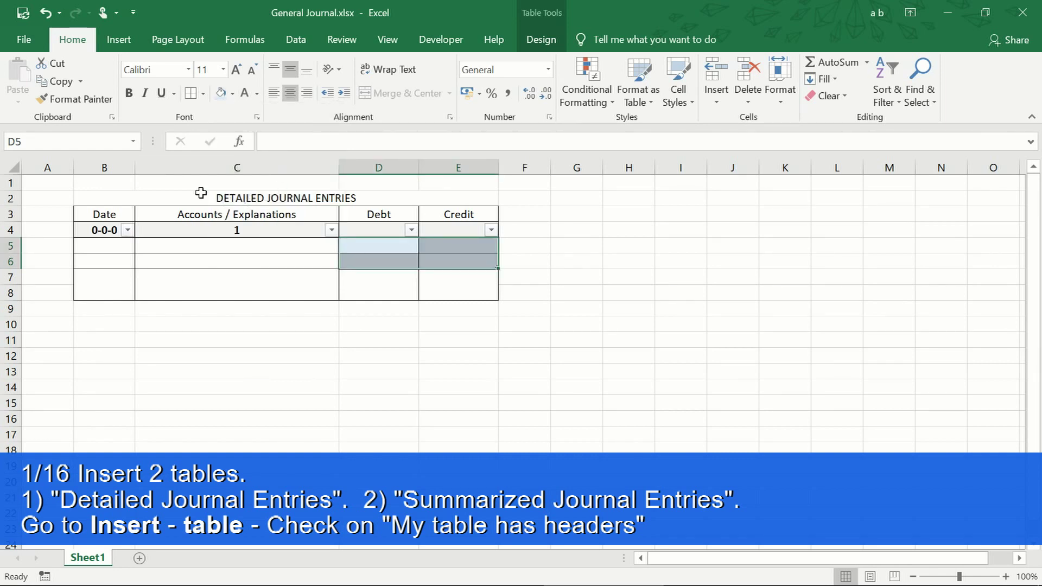
Step: Border the DETAILED JOURNAL ENTRIES title, and merge and center G2:L2 with the title SUMMARIZED JOURNAL ENTRIES
click(132, 192)
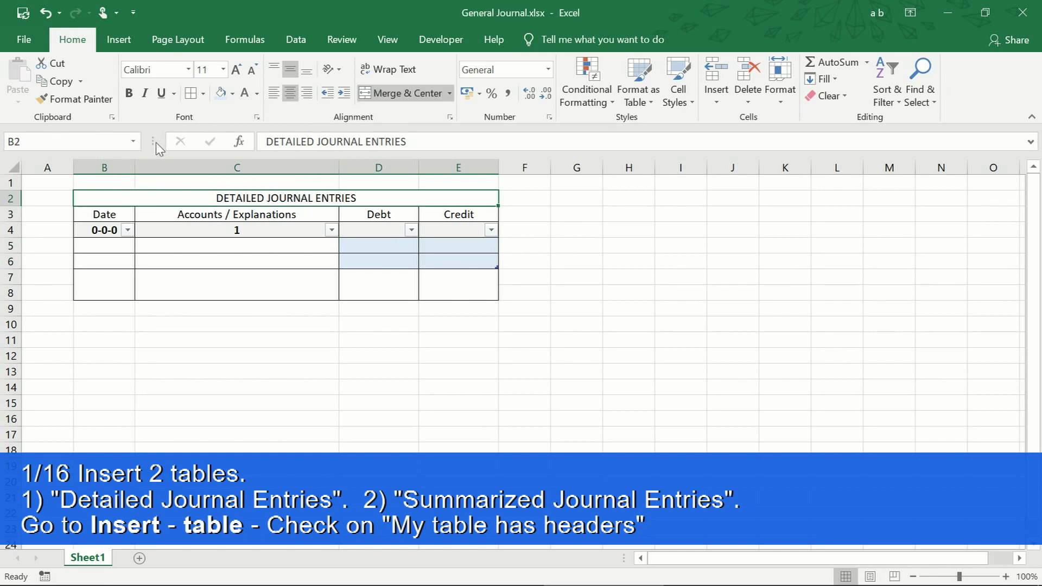
drag(559, 198, 847, 198)
click(405, 93)
text(SUMMARIZED JOURNAL ENTRIES)
Step: Insert a table over G3:L26 with the option My table has headers enabled
drag(615, 214, 868, 543)
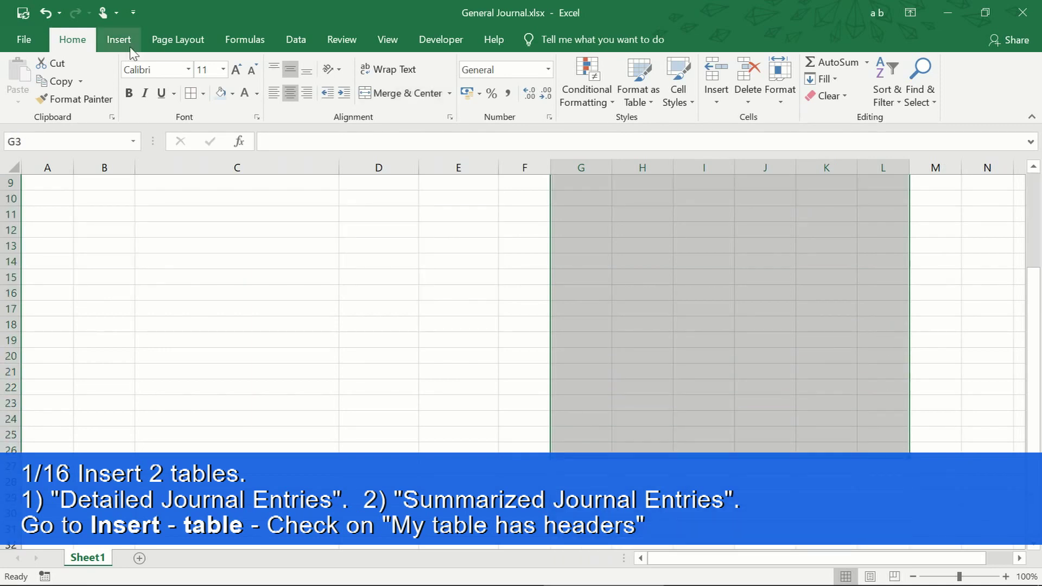
click(119, 40)
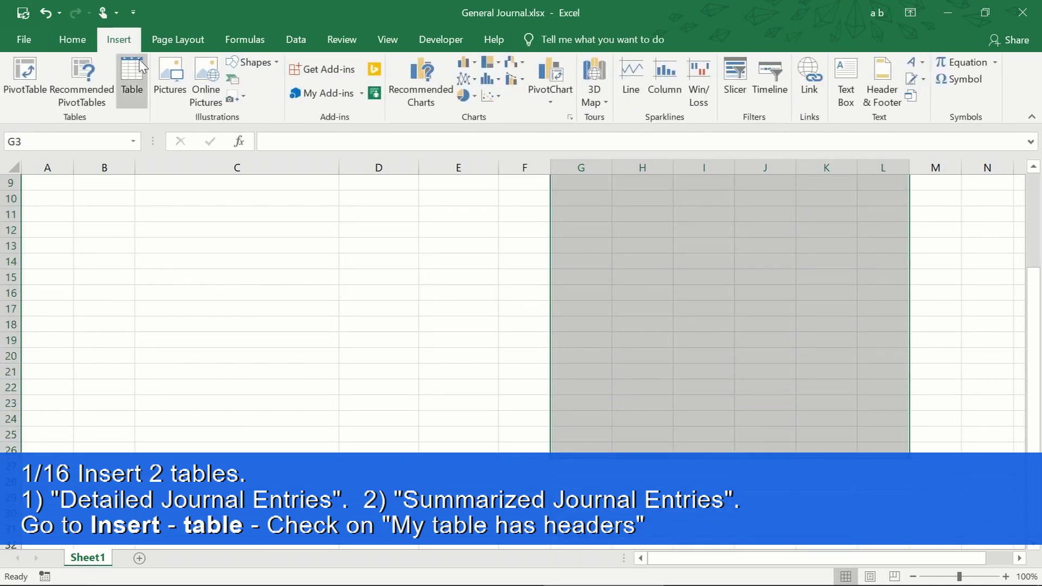
click(142, 68)
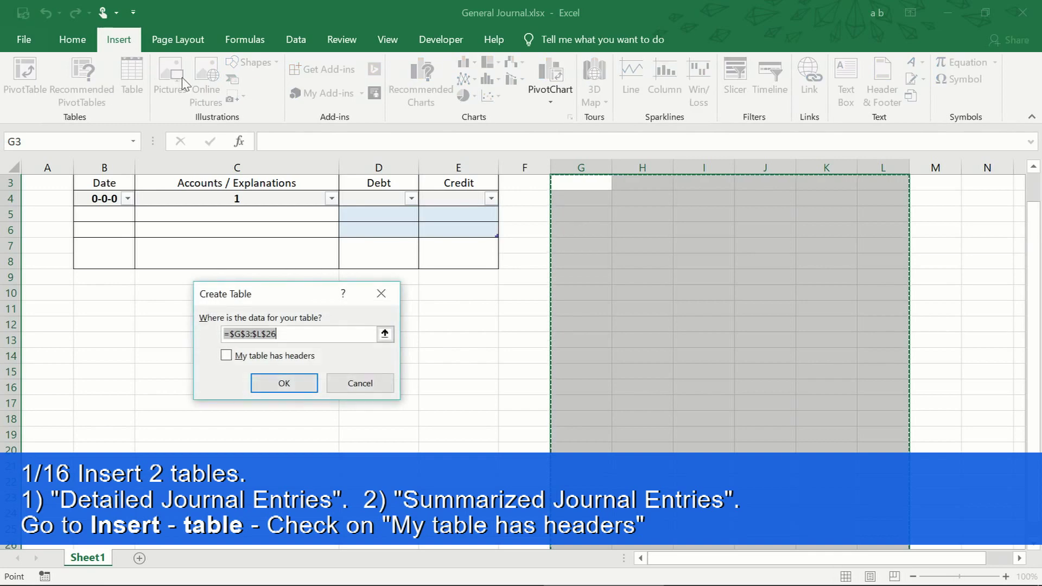
click(227, 356)
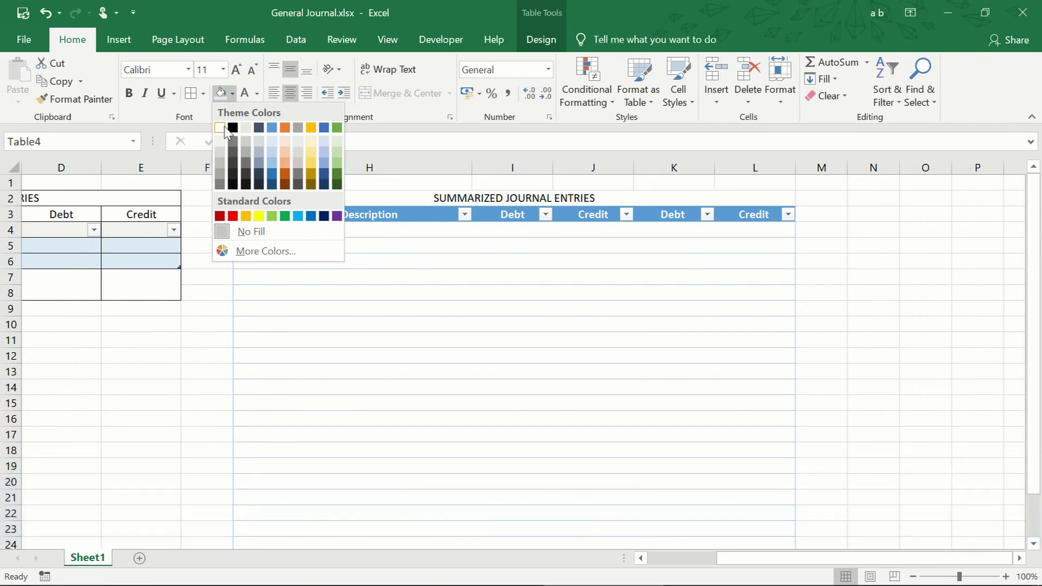
Step: Fill the summarized journal table with white and apply all borders to it and its title row
click(225, 128)
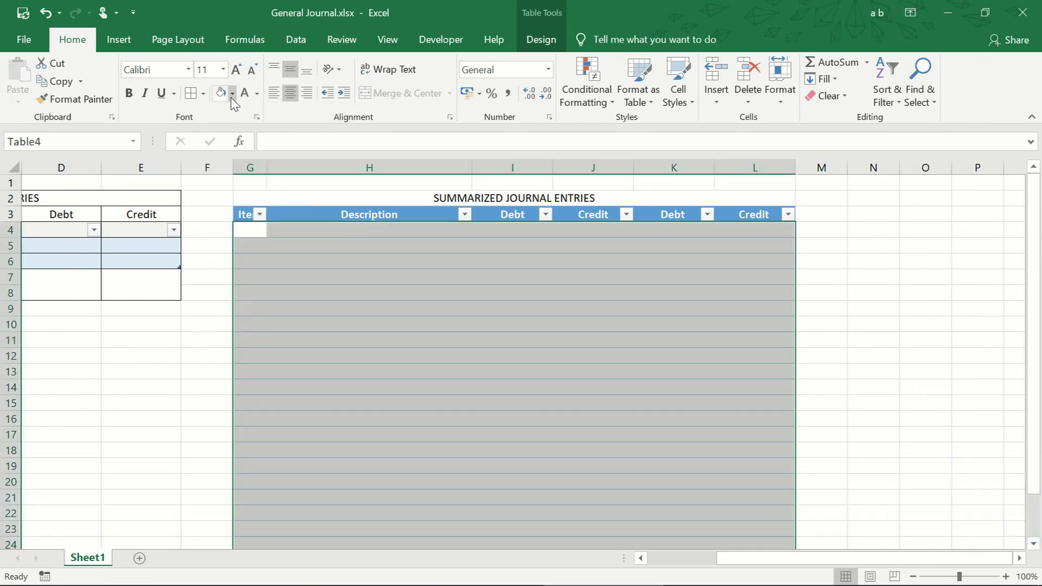
click(190, 93)
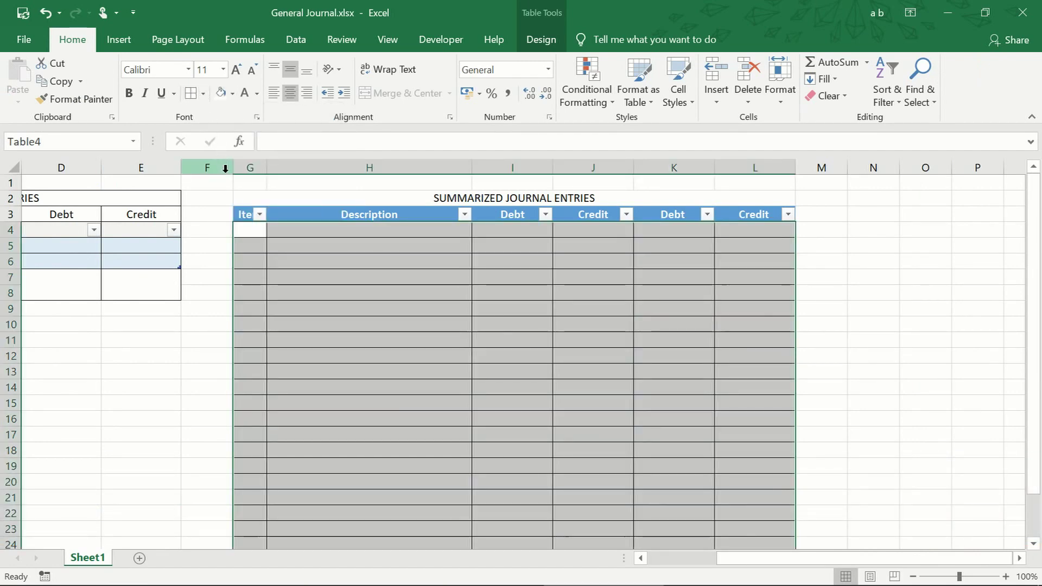
drag(258, 203, 270, 245)
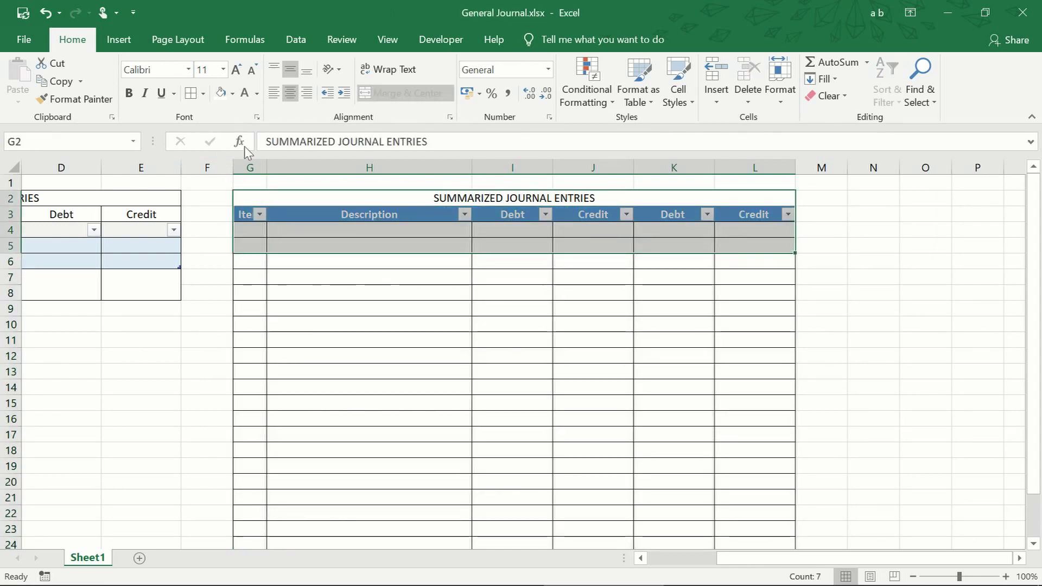
click(191, 96)
Step: Turn off the header filters in both the summarized and the detailed journal tables
click(886, 97)
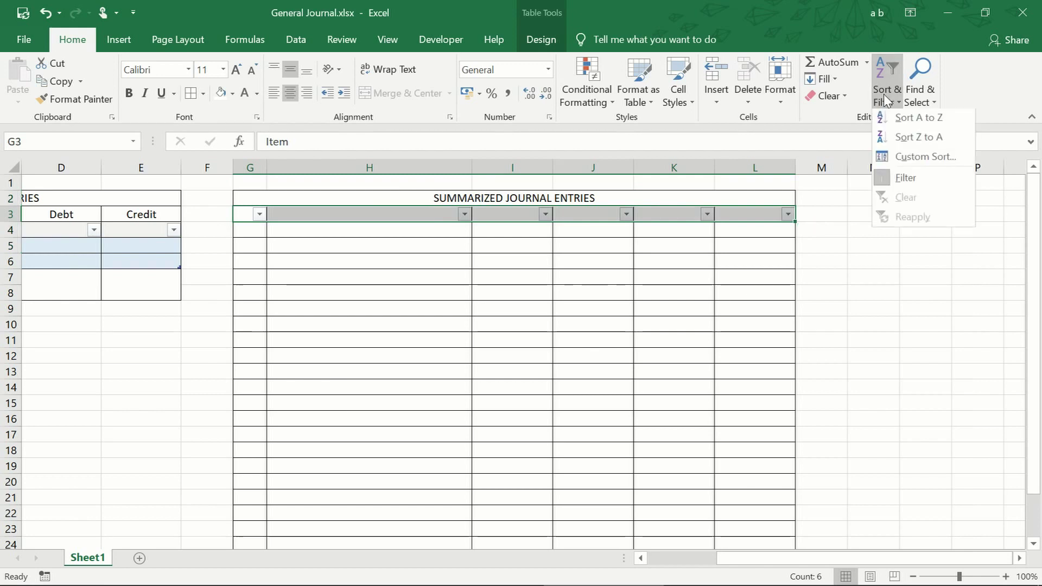
click(884, 179)
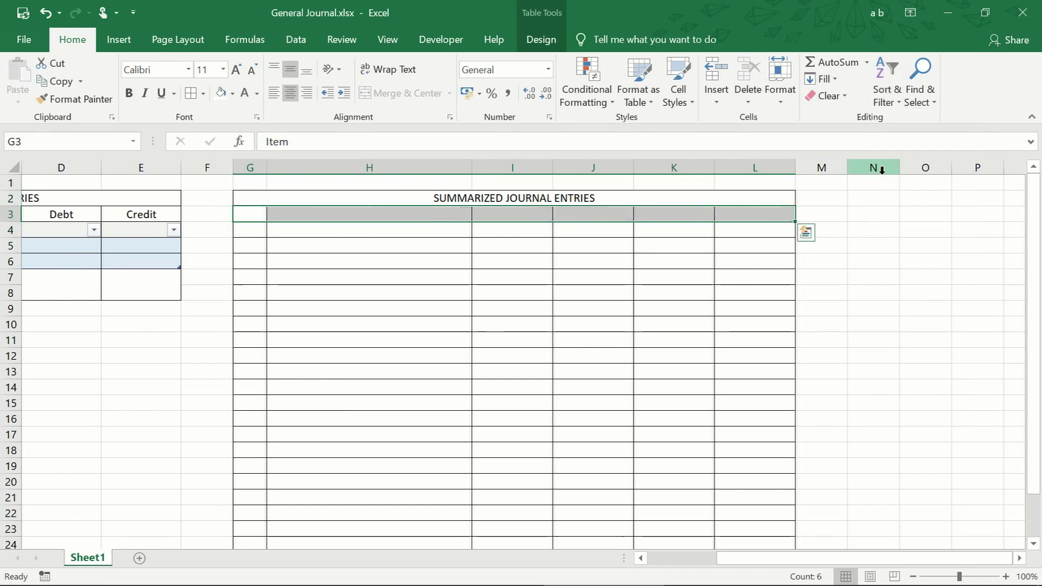
click(134, 229)
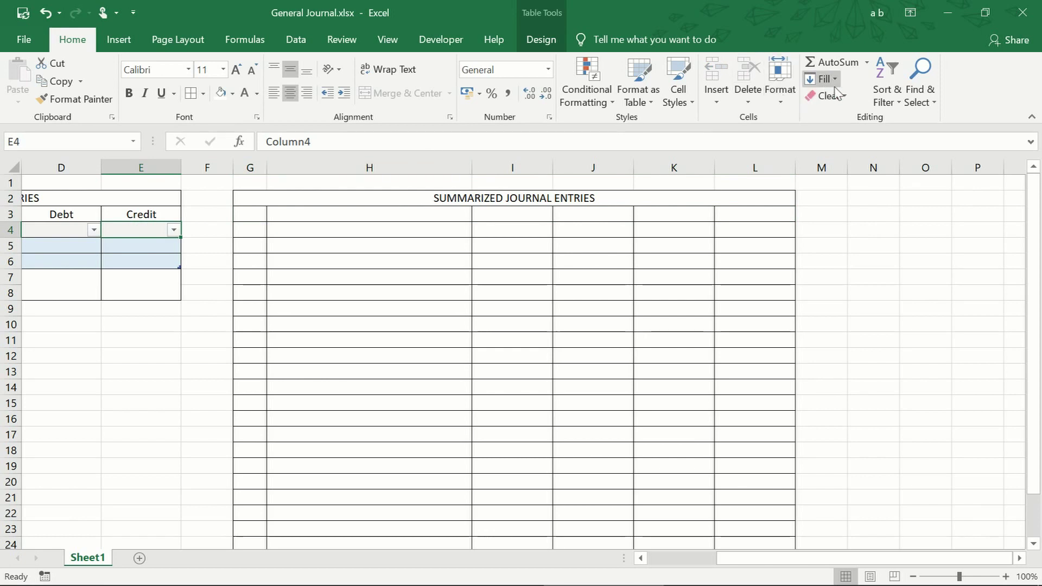
click(887, 89)
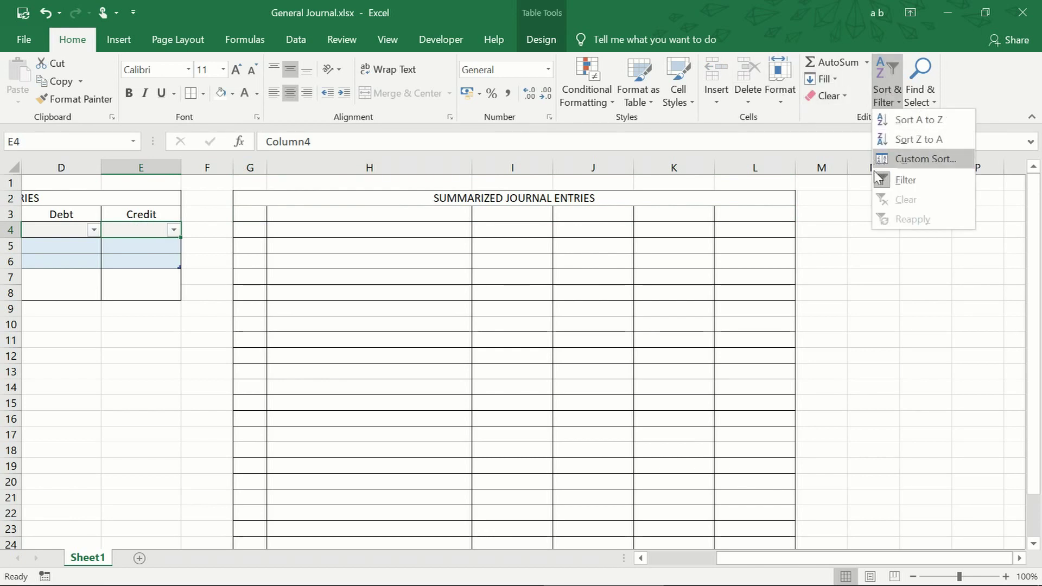
click(882, 182)
Step: Copy the formatting of D5:E6 onto the Debt and Credit columns of the summarized table with Format Painter
mouse_move(89, 245)
mouse_down()
mouse_move(126, 244)
mouse_move(134, 258)
mouse_up()
click(81, 100)
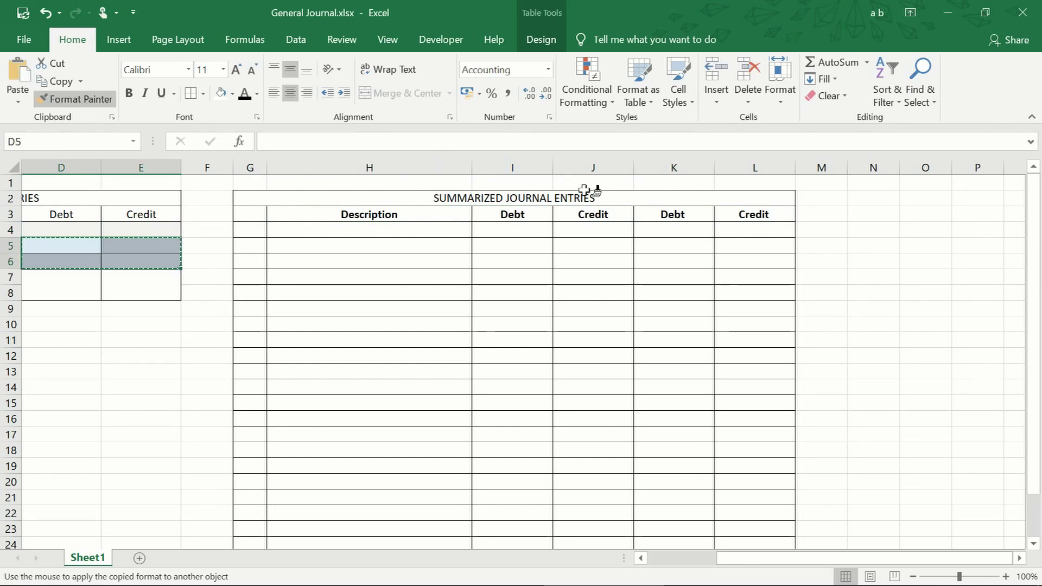
mouse_move(534, 227)
mouse_down()
mouse_move(712, 279)
mouse_move(749, 310)
mouse_move(741, 558)
mouse_move(739, 517)
mouse_up()
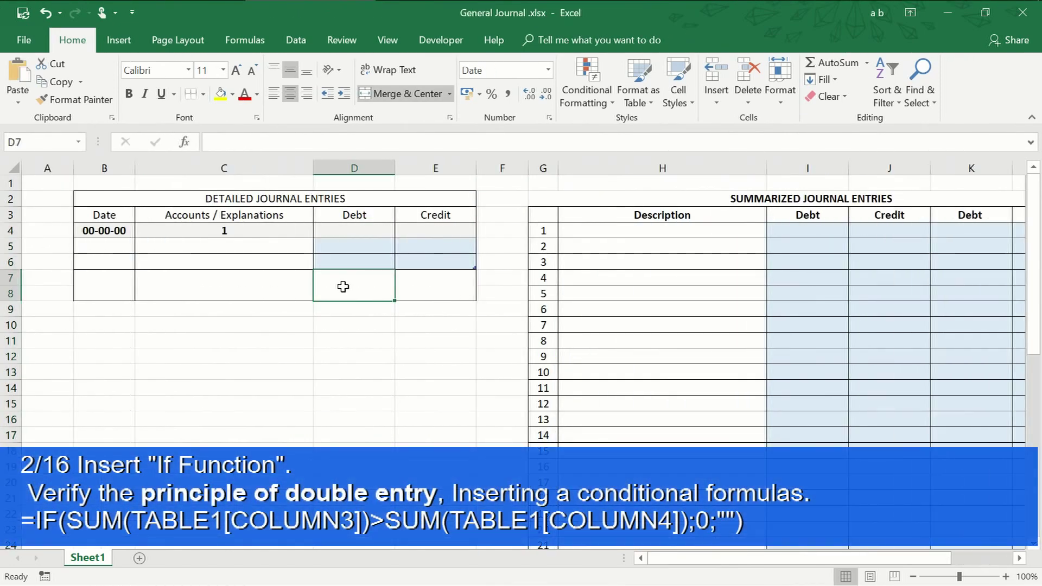
Step: Enter =IF(SUM(Table1[Column3])>SUM(Table1[Column4]);0;"") in merged cell D7, accepting the proposed closing parenthesis
text(=)
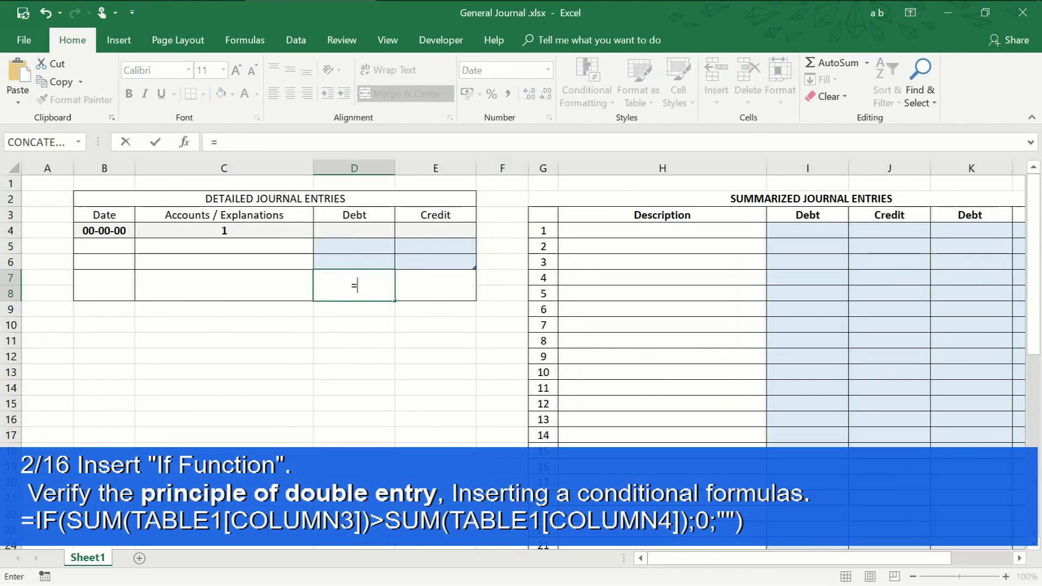
text(i)
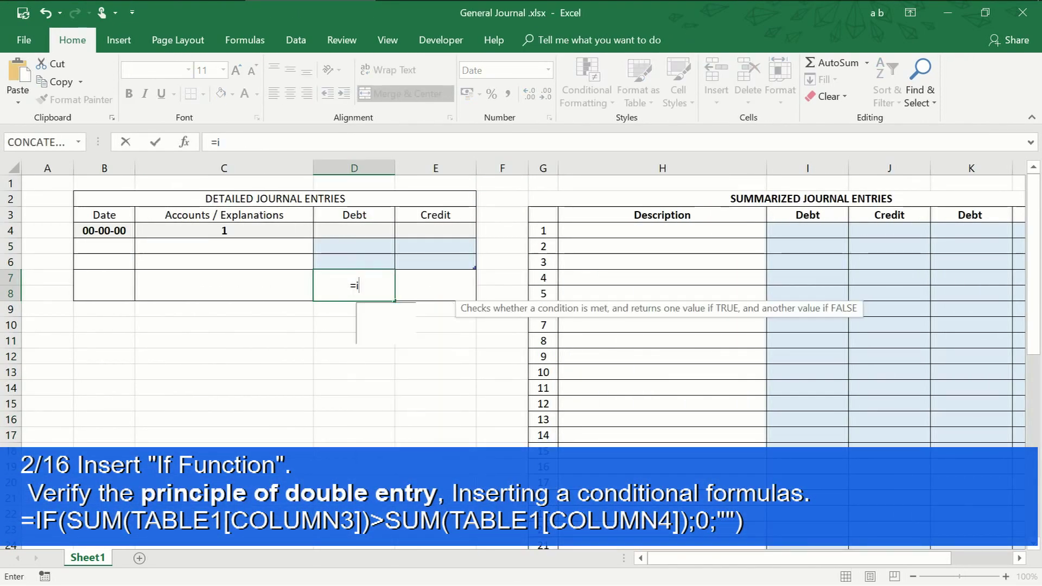
text(f()
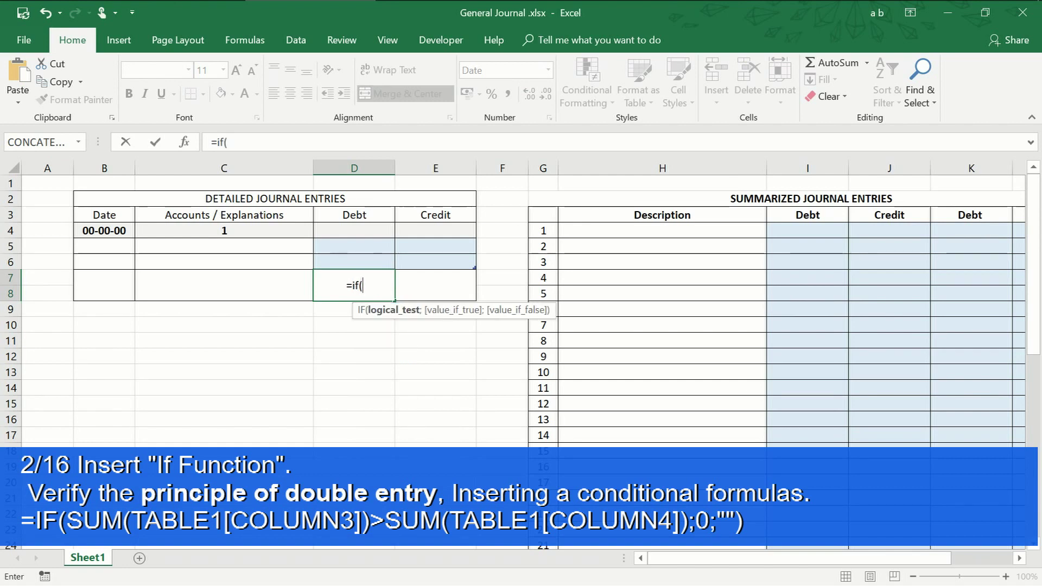
text(sum)
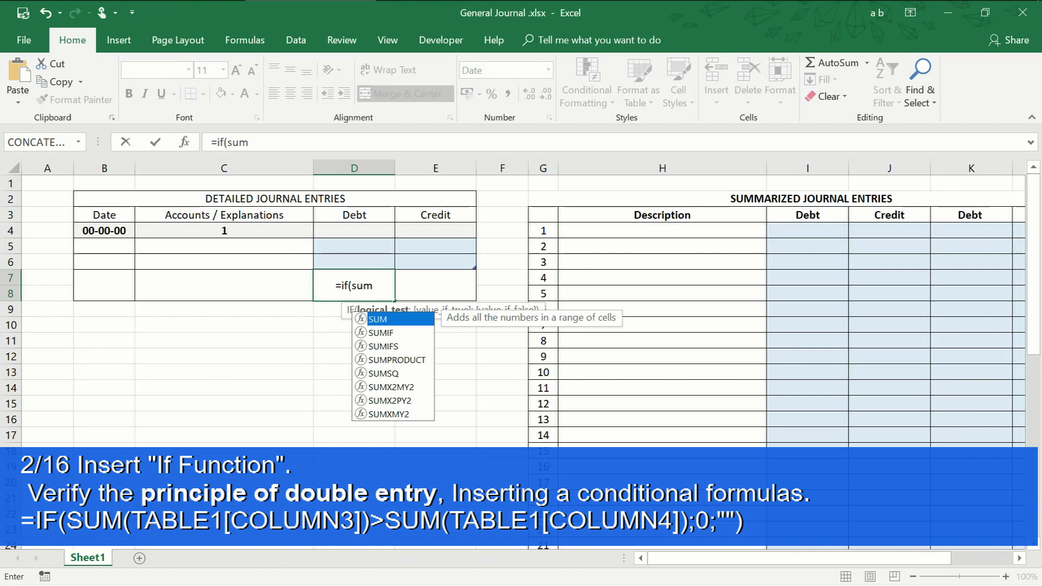
text(()
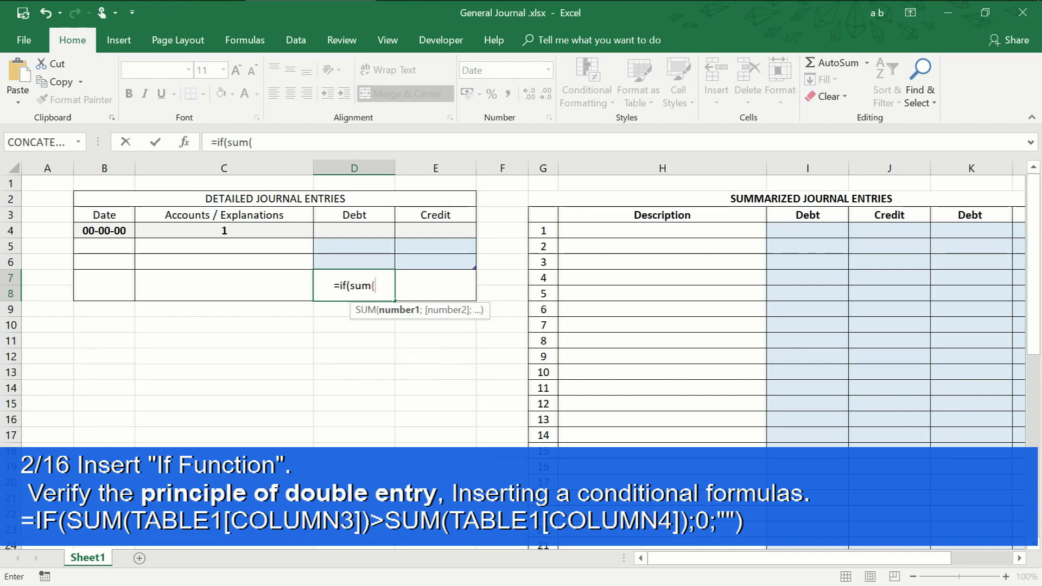
click(357, 220)
click(338, 142)
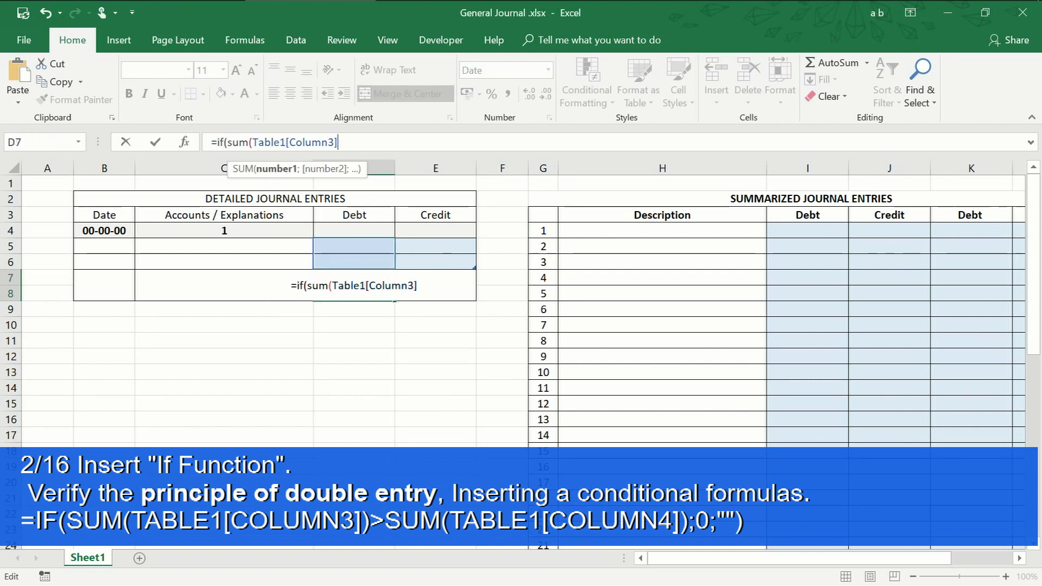
text(>)
key(Left)
text()>)
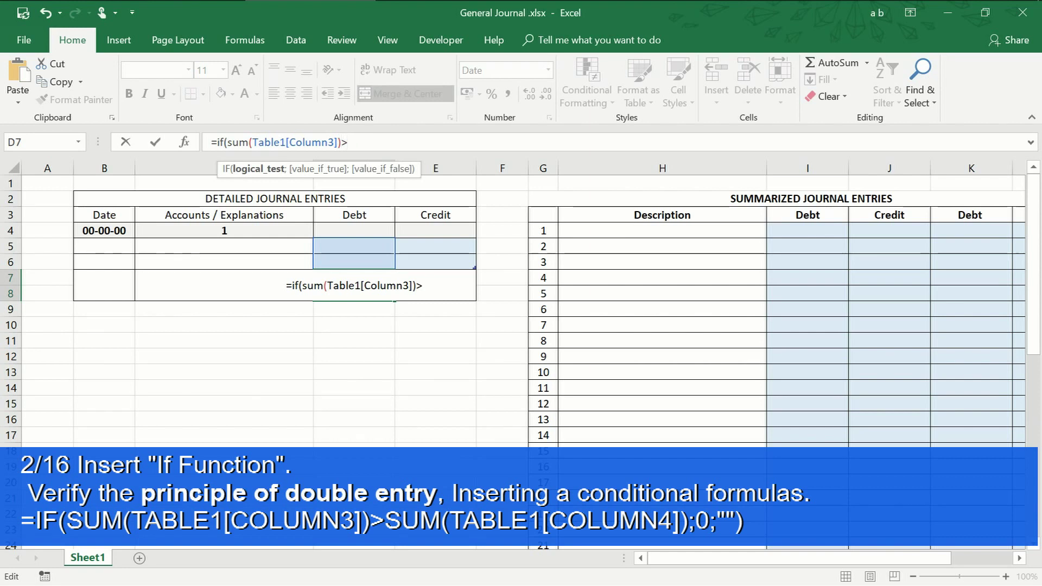
text(sum)
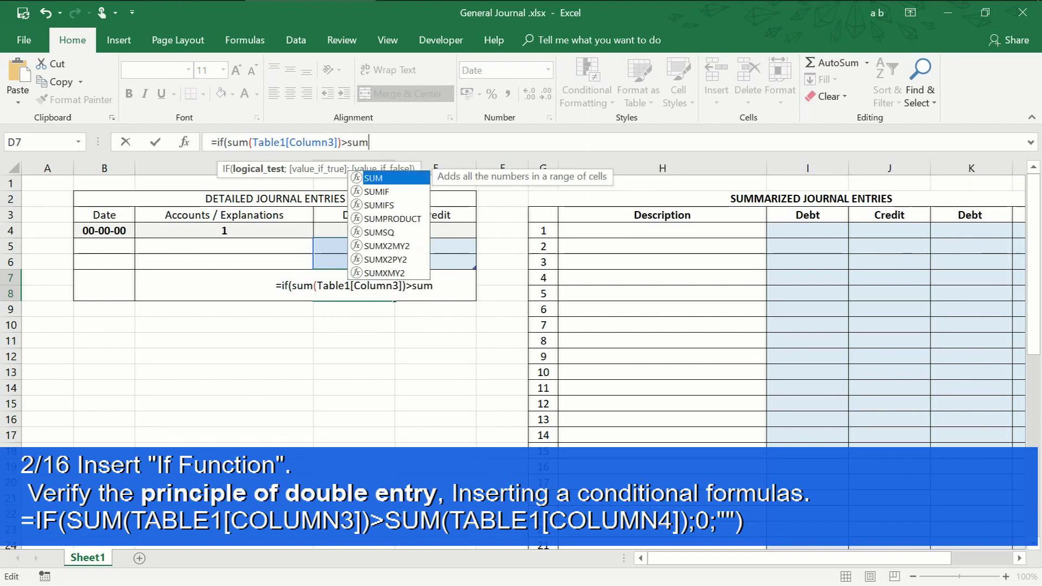
text(()
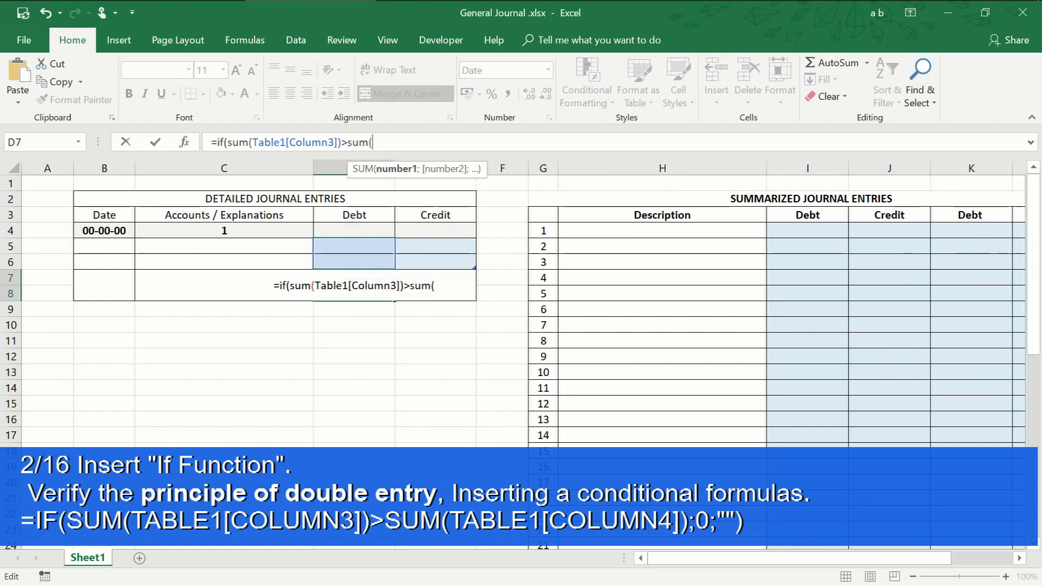
click(434, 232)
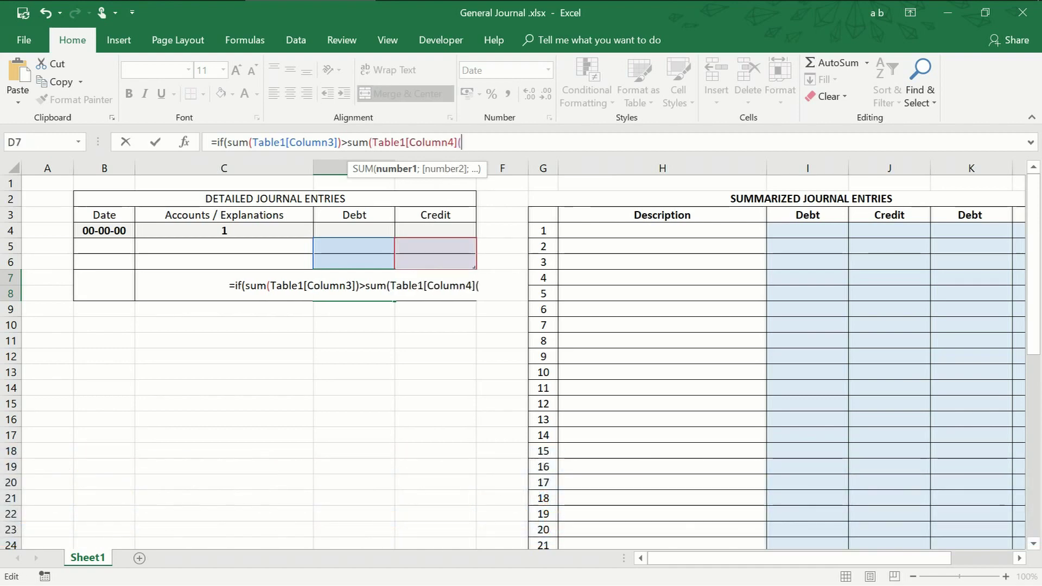
text())
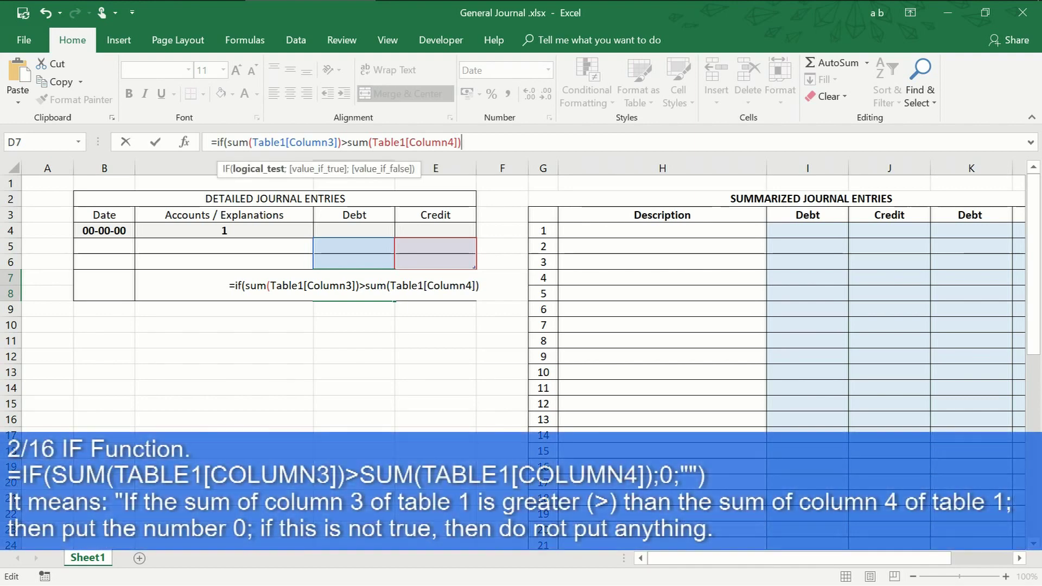
text(;0;)
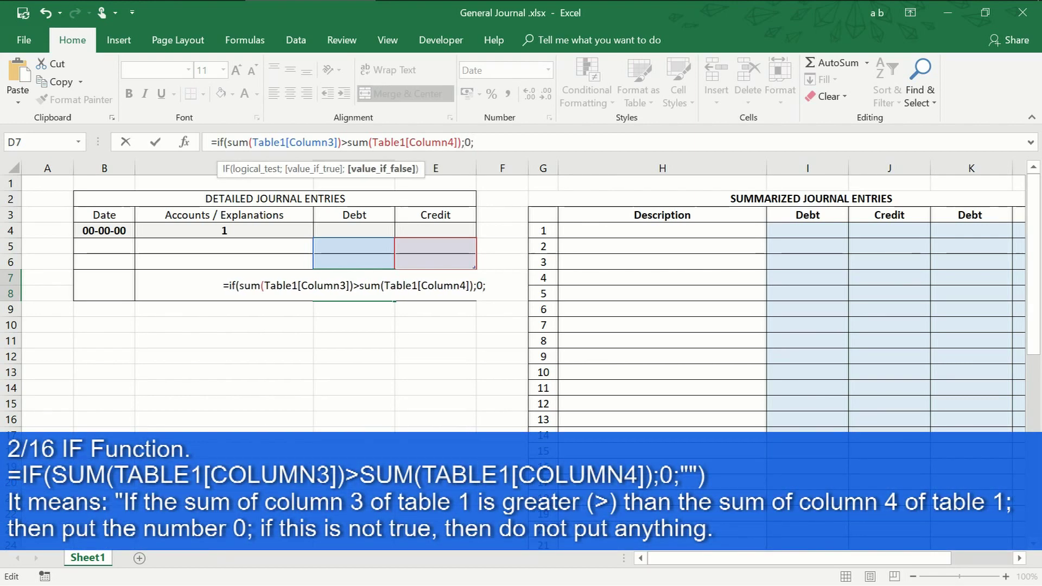
text("")
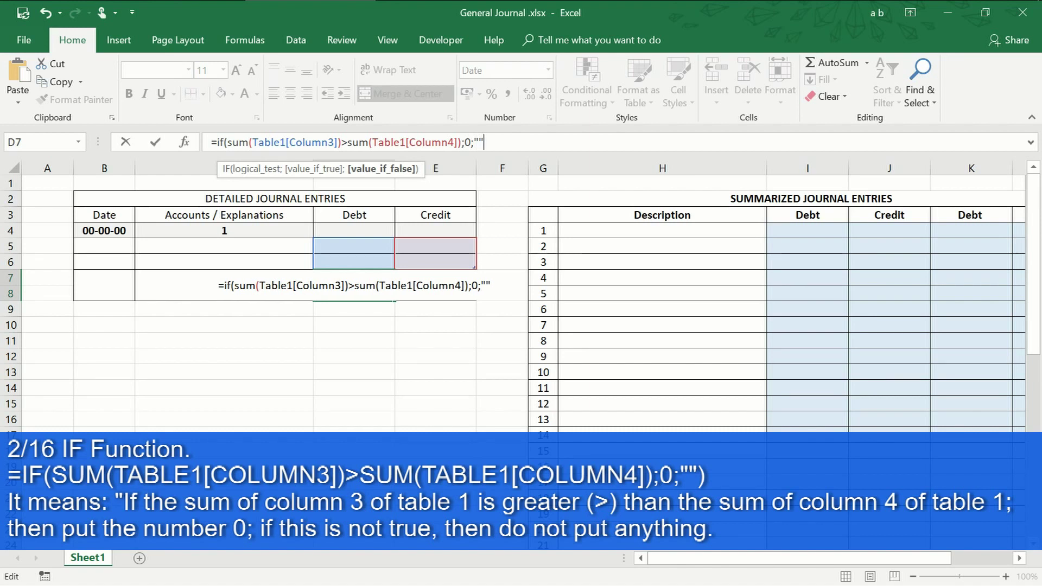
key(Return)
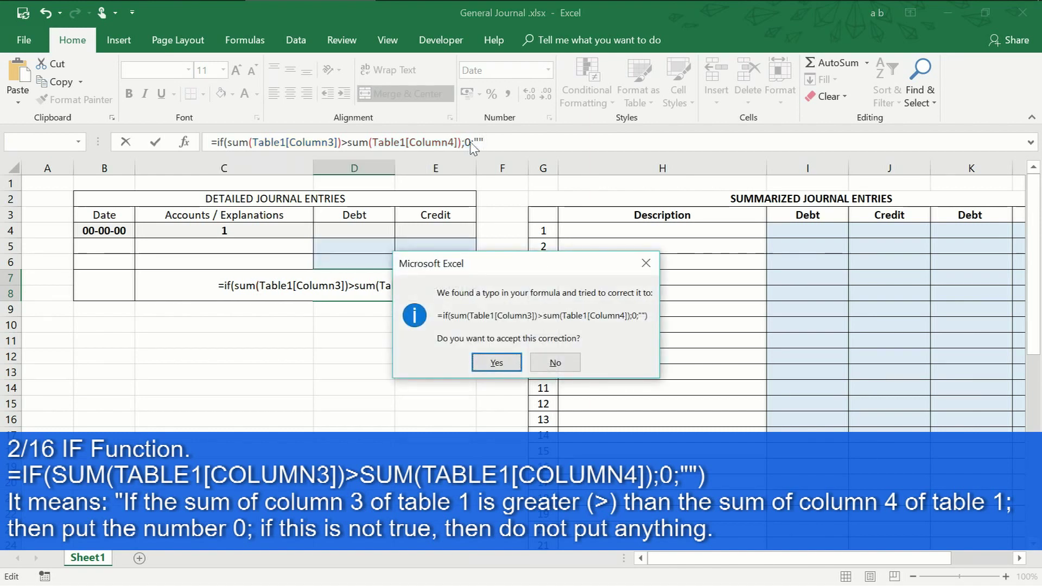
key(Return)
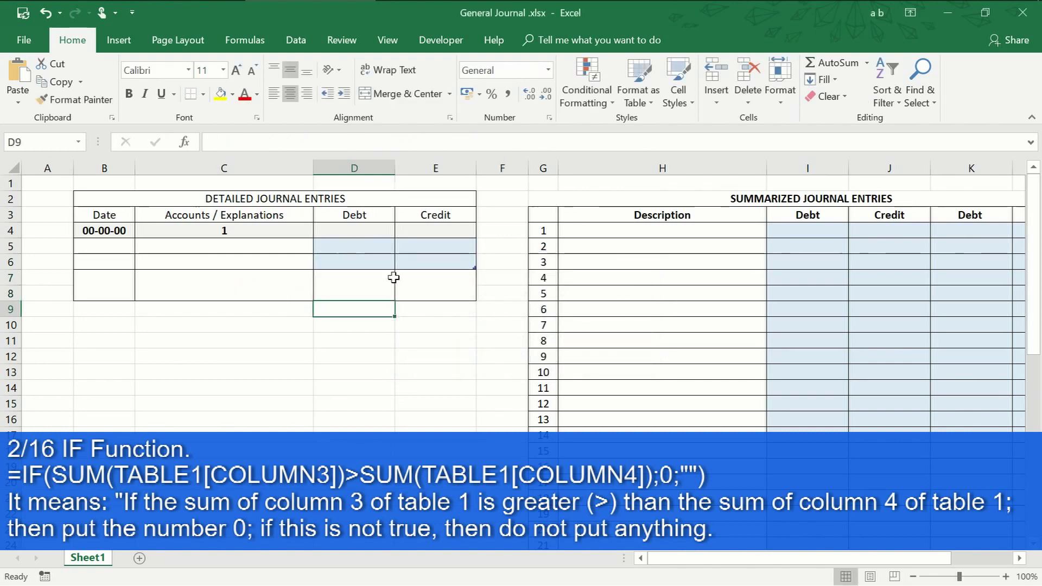
Step: Write an IF formula in merged cell E7 testing SUM of Table1[Column4] > SUM of Table1[Column3], returning 0 if true and "" otherwise
click(441, 278)
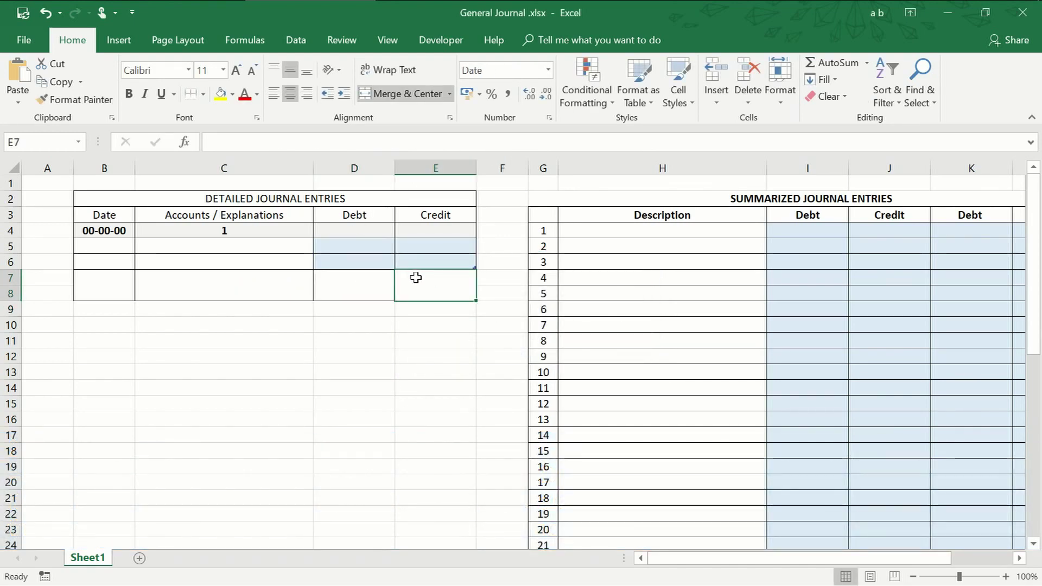
text(=if)
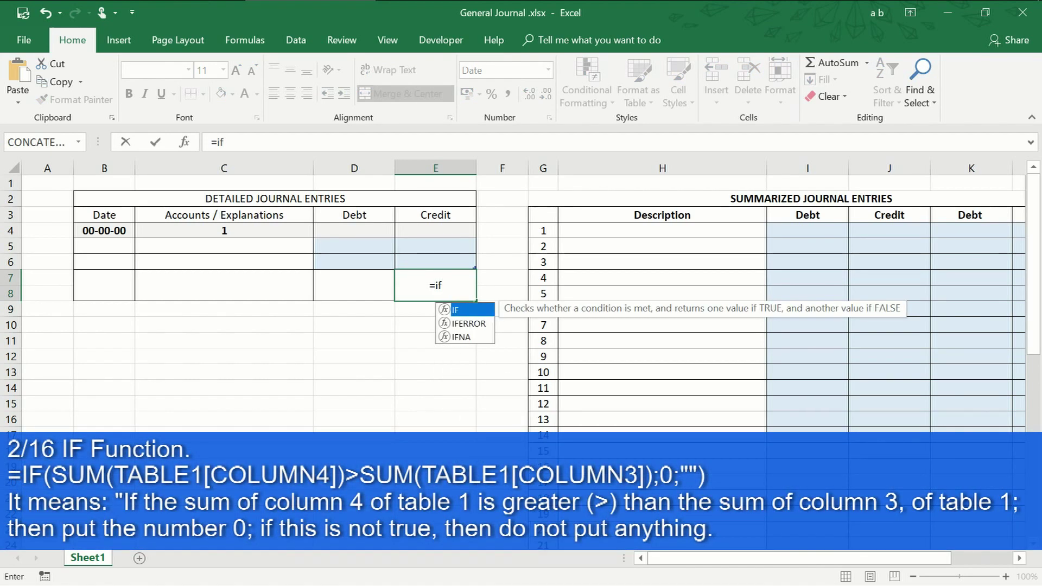
text(()
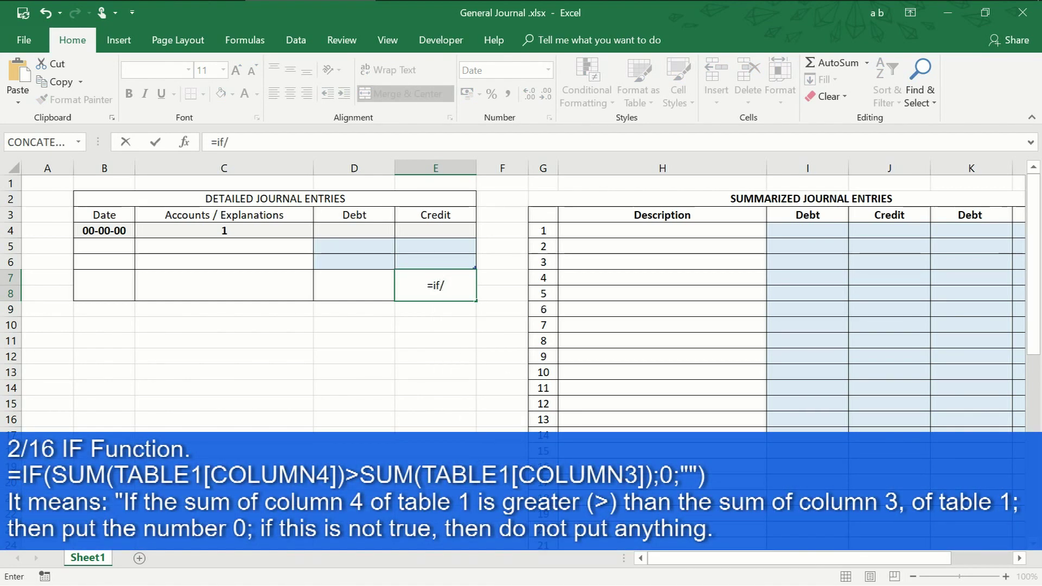
text(sum)
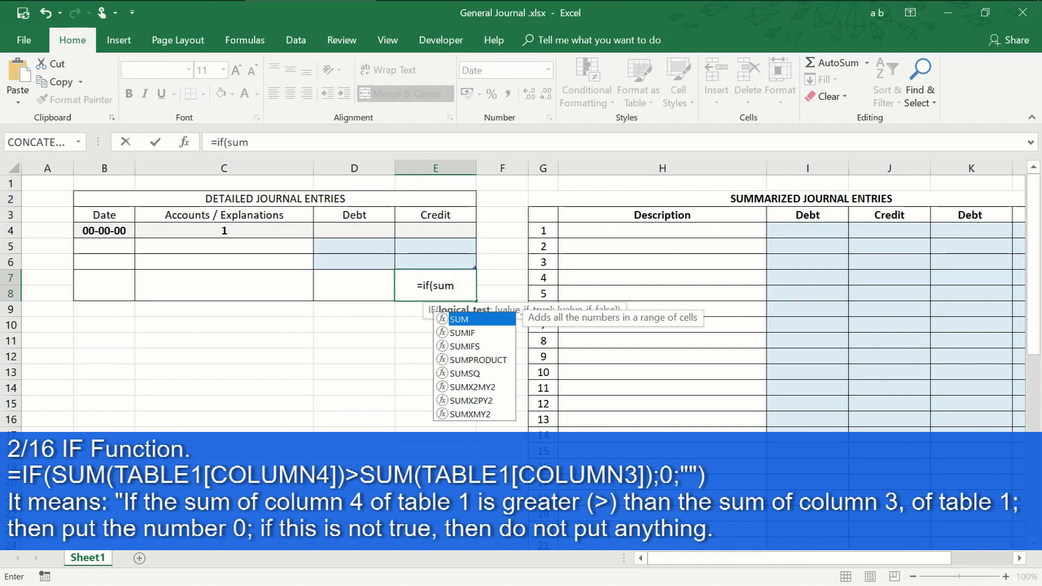
text(()
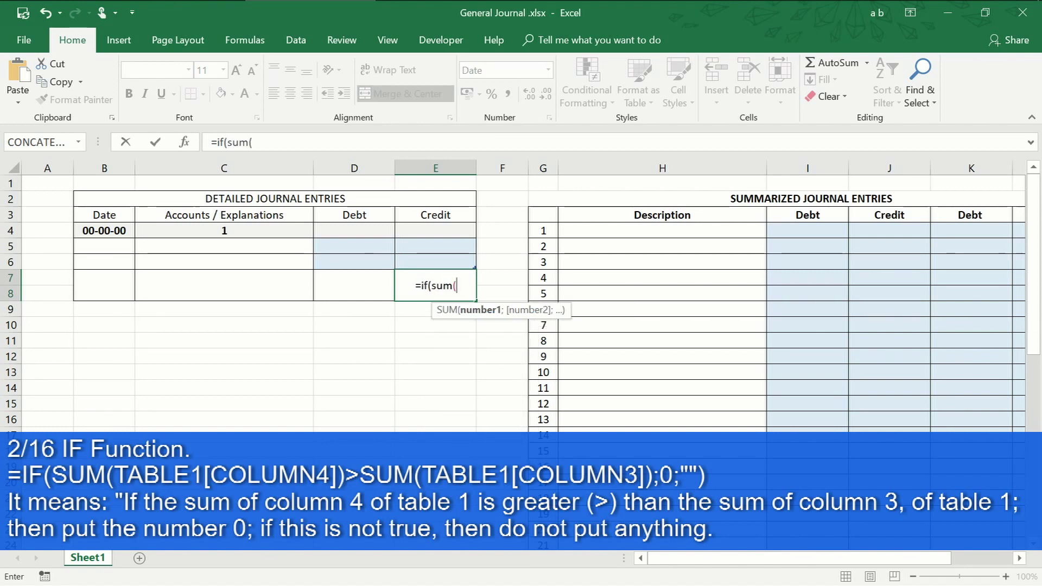
click(424, 218)
text(>)
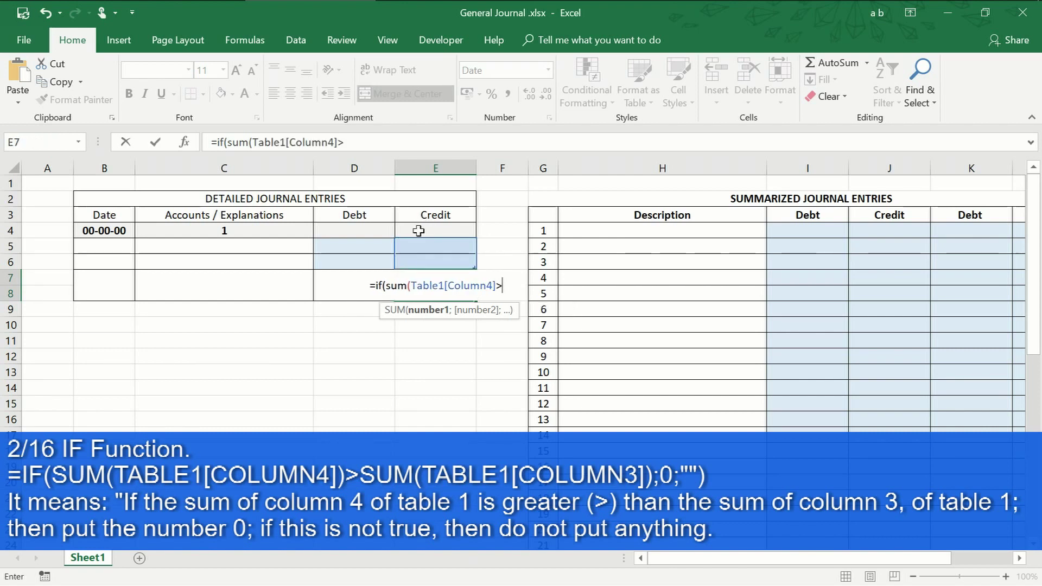
text(sum()
click(380, 218)
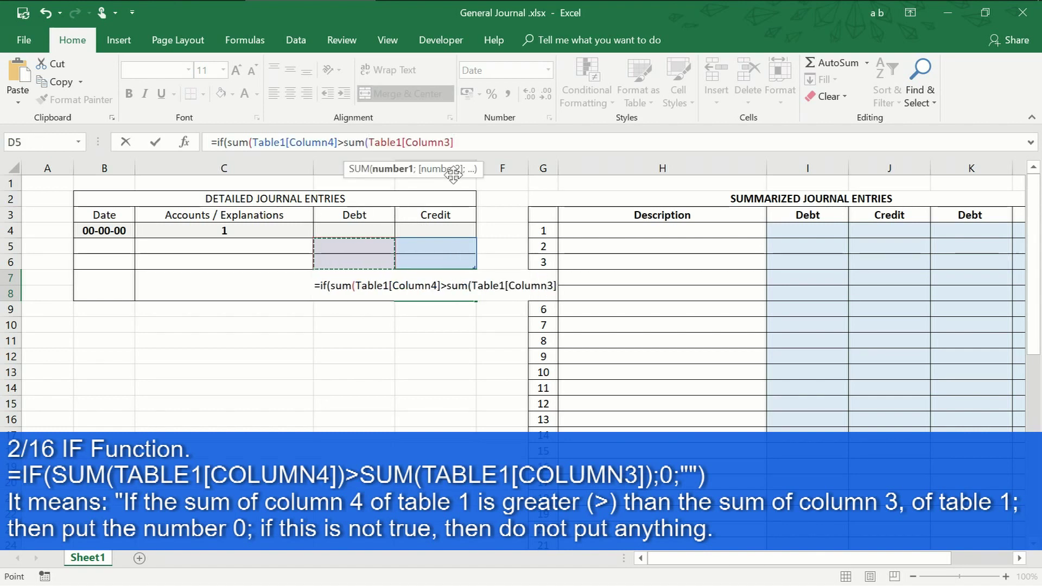
text())
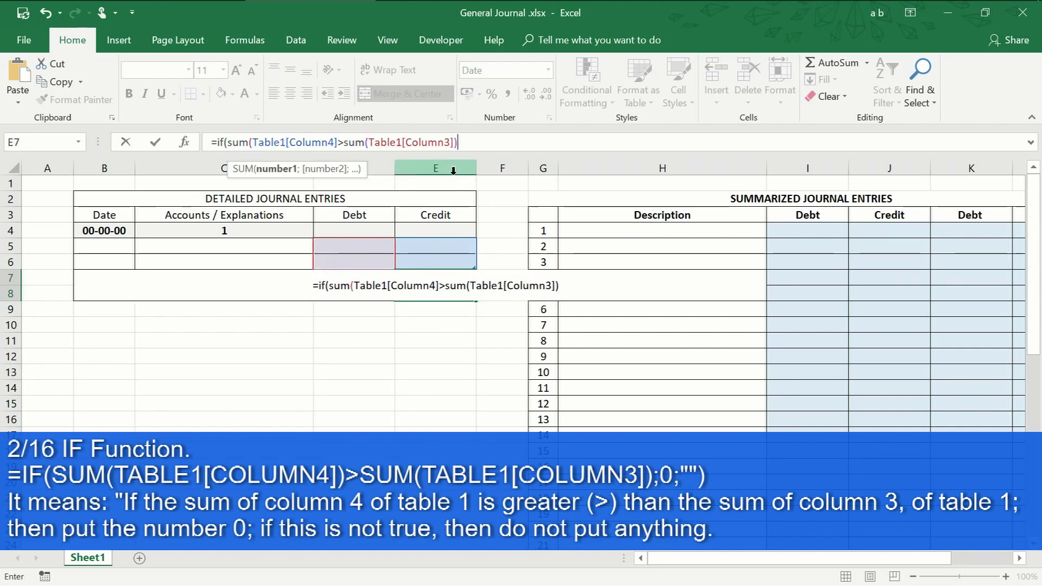
text(;)
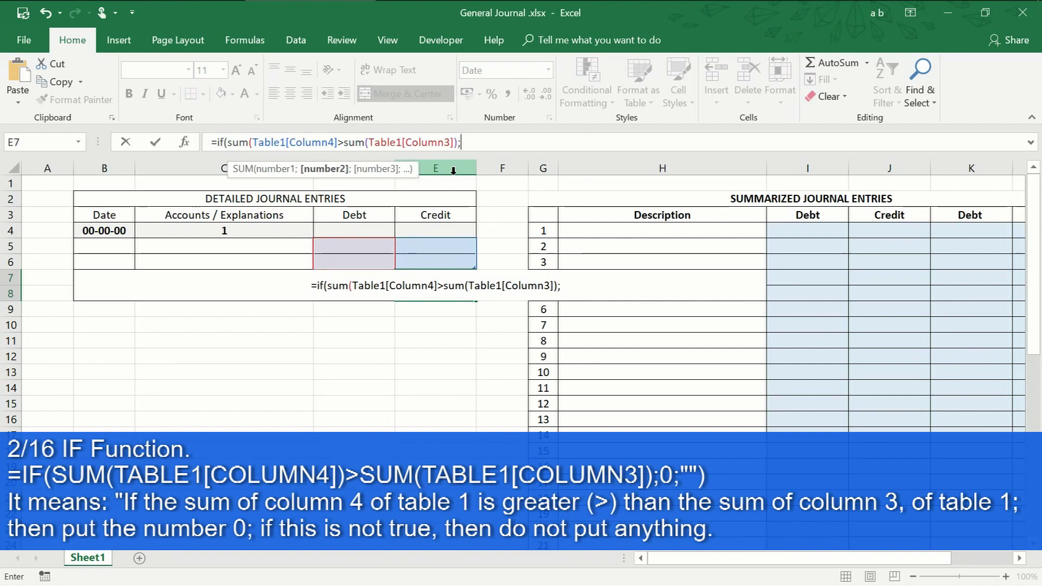
text(0;)
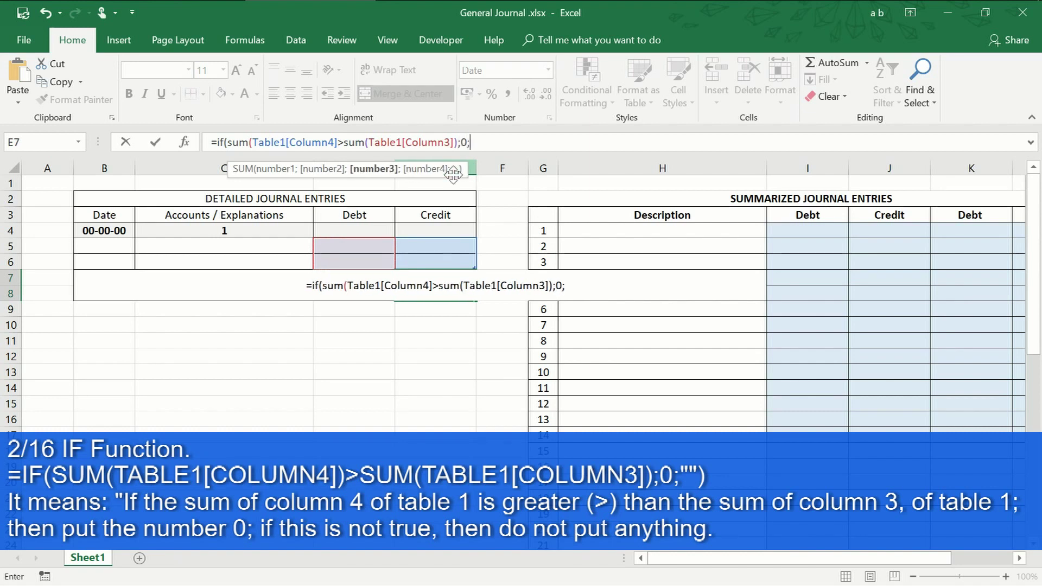
text(""))
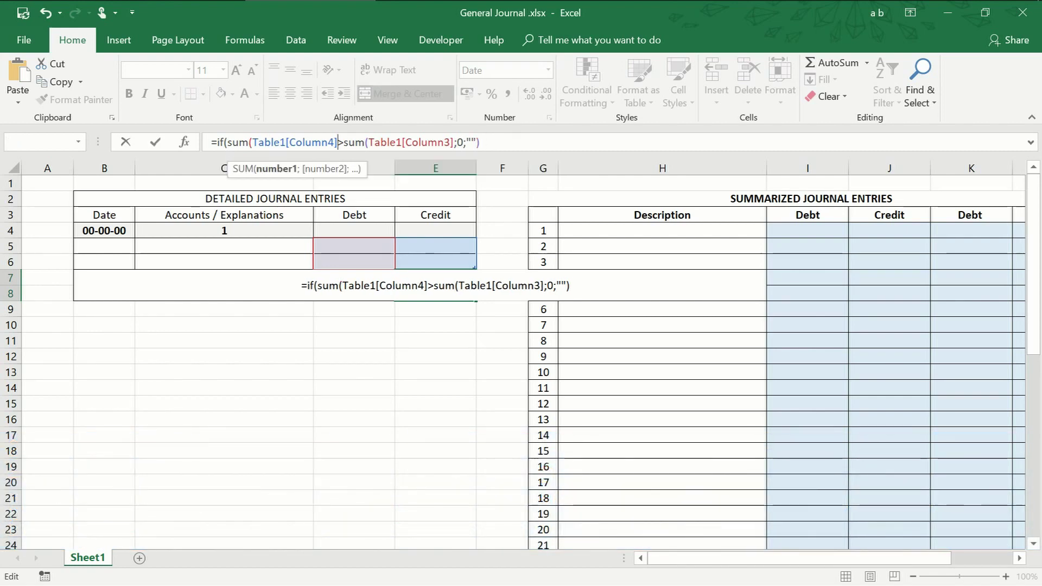
Step: Add the closing parentheses after both SUM ranges, completing E7 as =IF(SUM(Table1[Column4])>SUM(Table1[Column3]);0;"")
click(338, 142)
text())
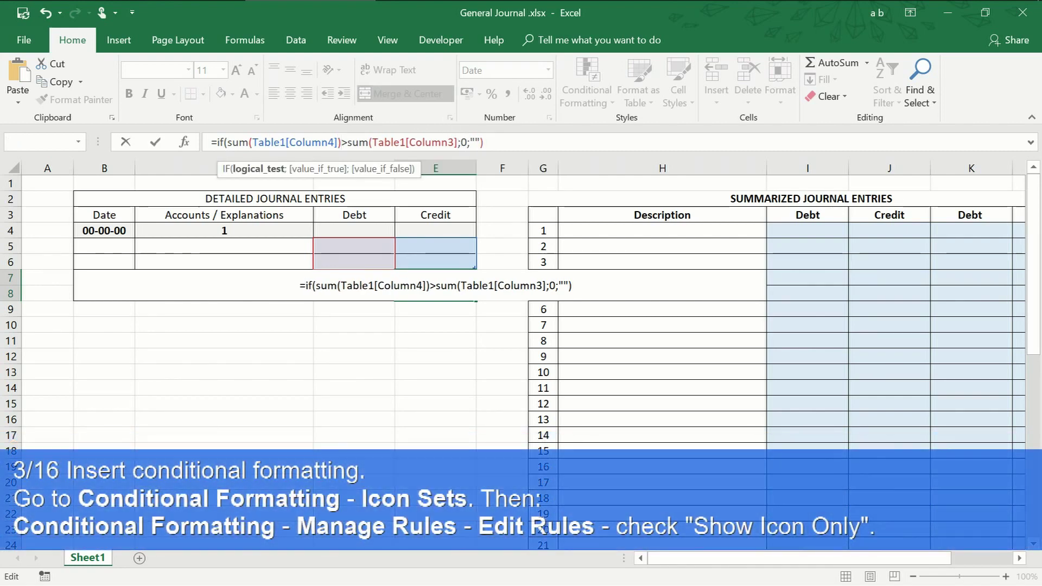
click(458, 136)
text())
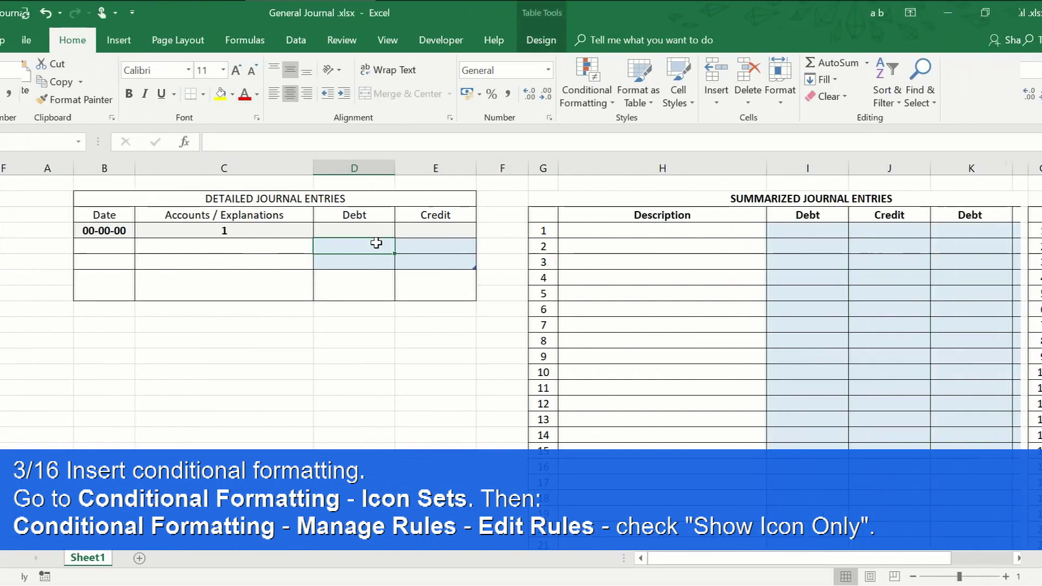
Step: Enter a test debit of 200 in cell D5 to check the D7 formula
text(200)
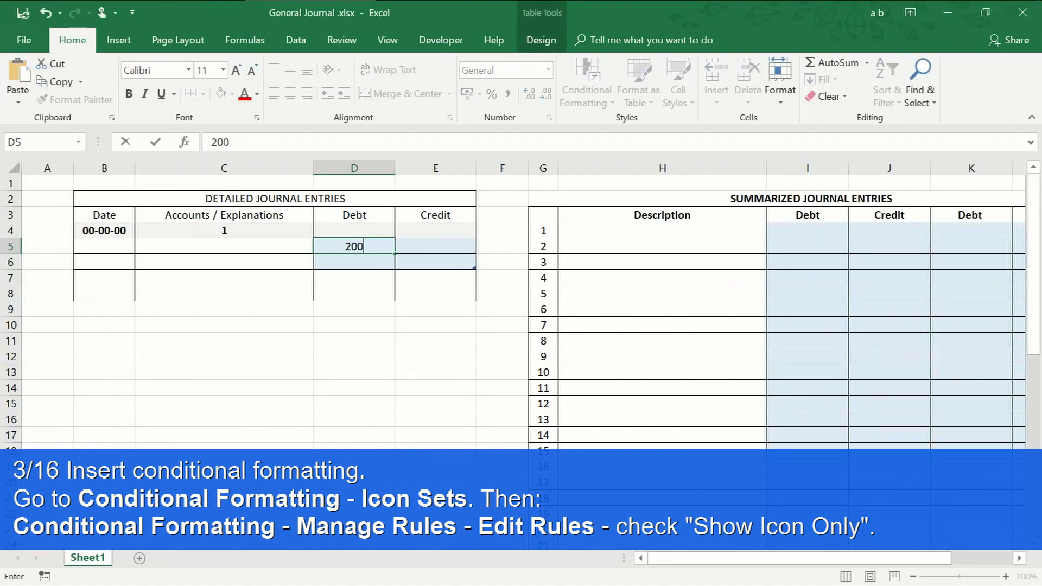
key(Return)
key(Return)
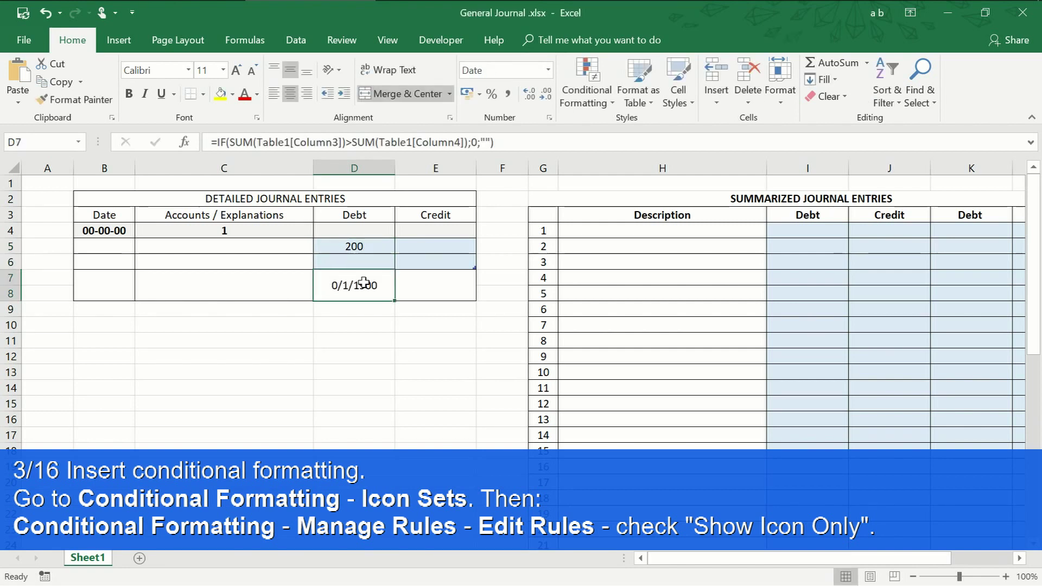
Step: Set the number format of merged check cells D7 and E7 to Number
drag(370, 283, 413, 282)
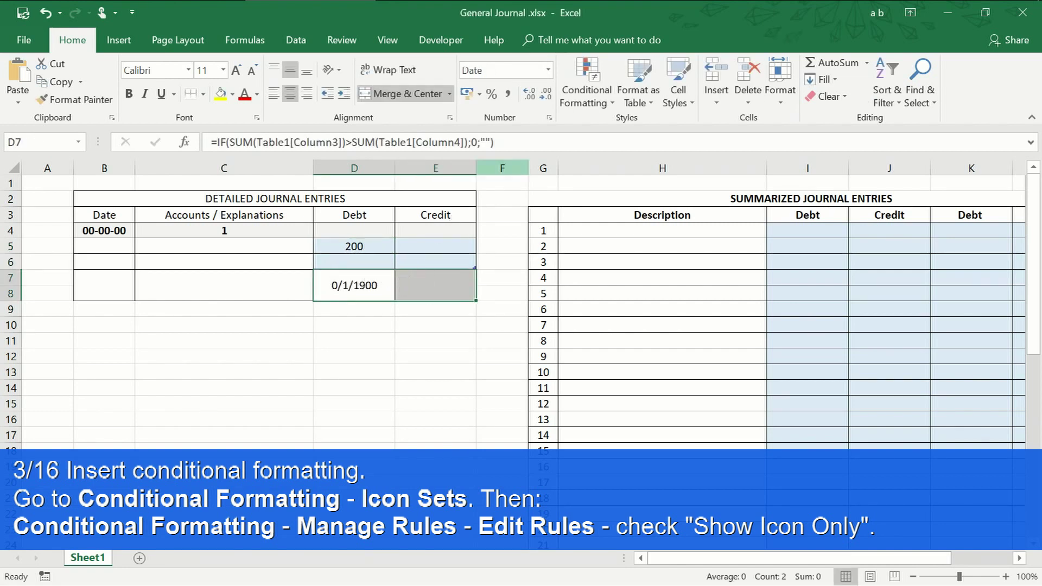
click(550, 70)
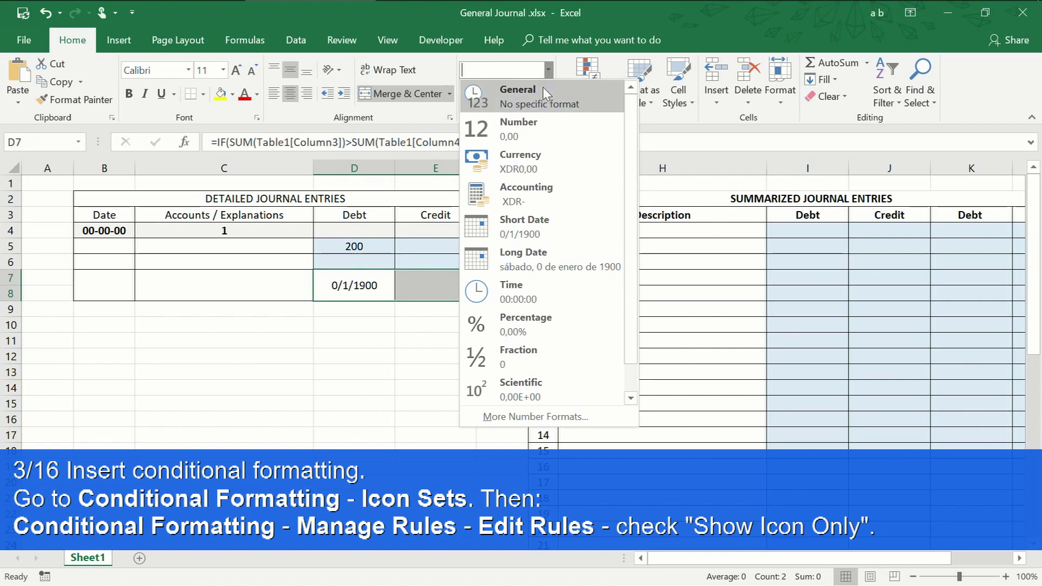
click(537, 140)
Step: Enter a matching test credit of 200 in cell E6
click(426, 260)
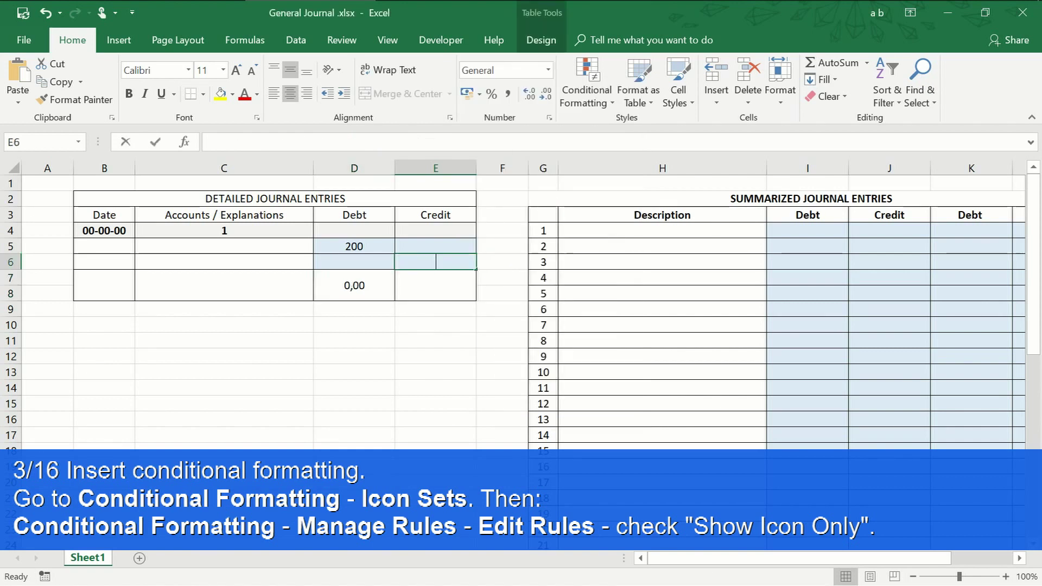
text(20)
key(Return)
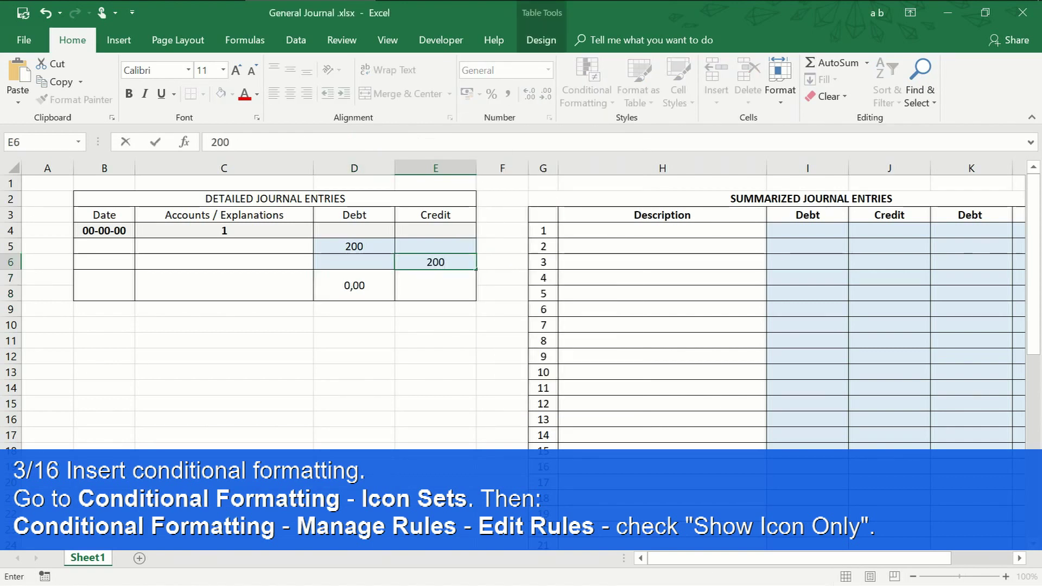
Step: Apply the three gray arrows icon set as conditional formatting to merged cells D7 and E7
click(355, 285)
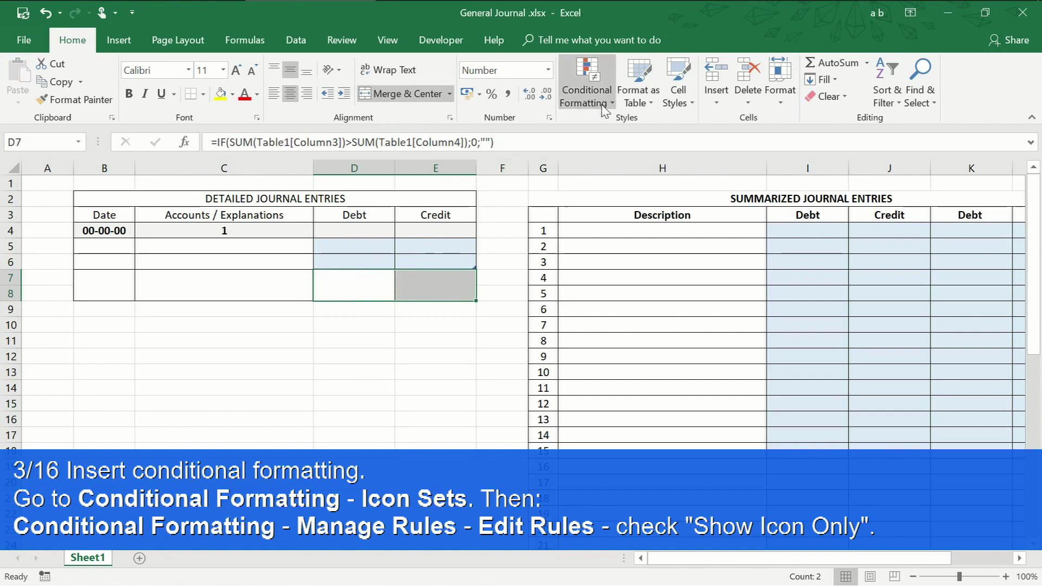
click(587, 90)
mouse_move(666, 274)
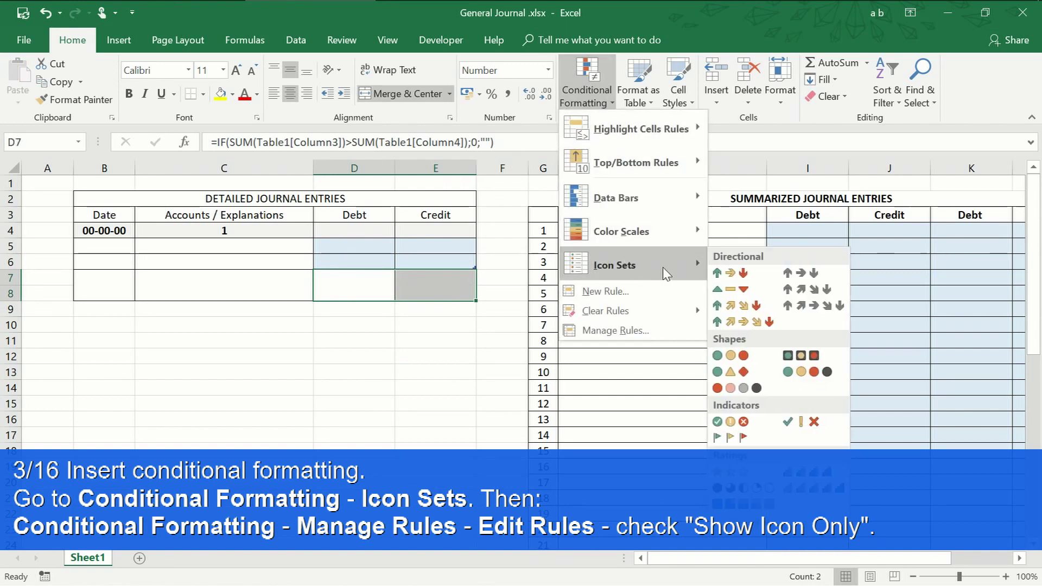
click(797, 273)
Step: Test the icon formatting by entering 200 in debit cell D5 and 200 in credit cell E6
click(337, 244)
text(200)
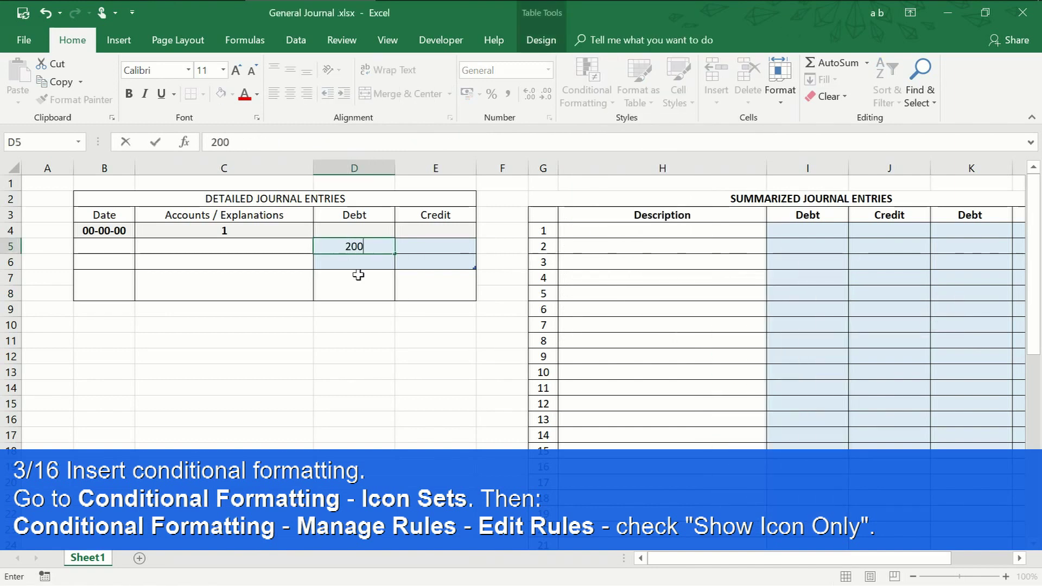
click(383, 323)
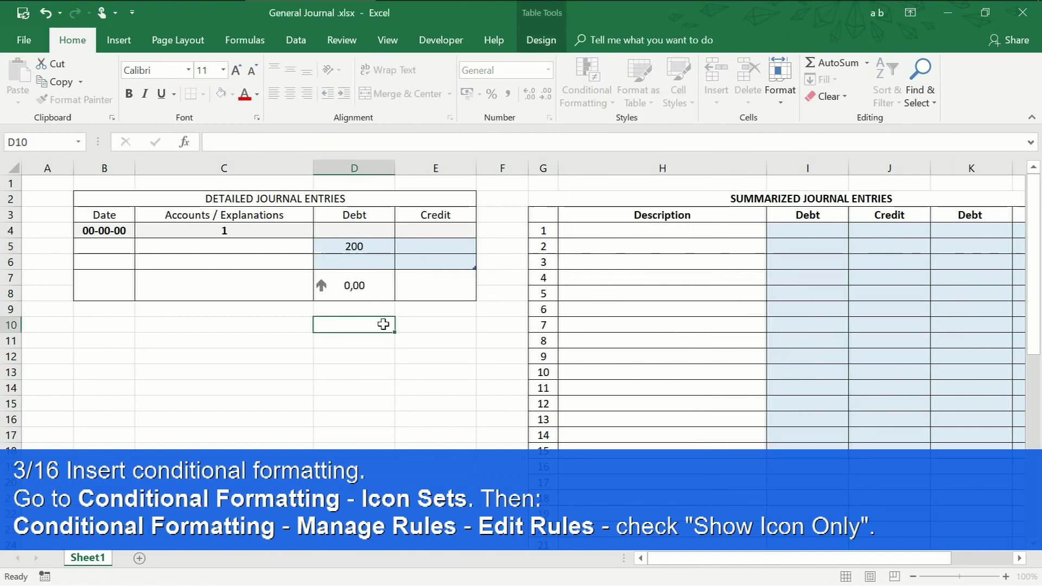
click(427, 260)
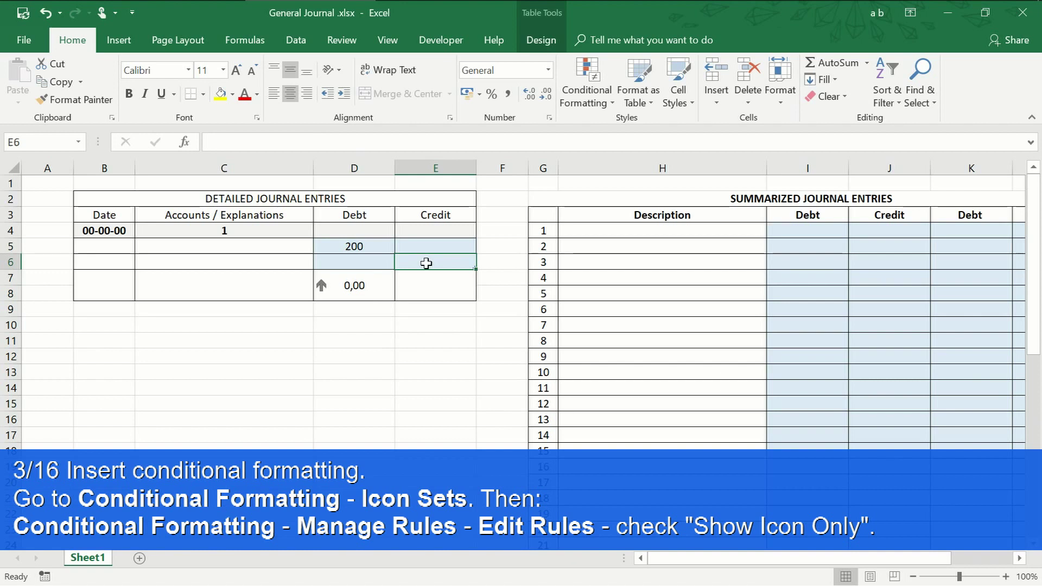
text(200)
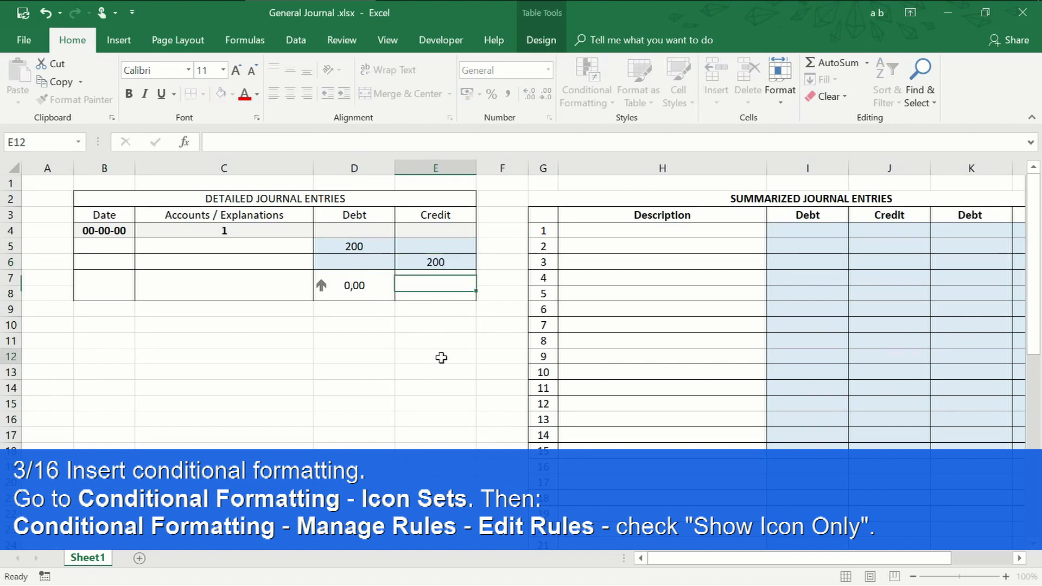
click(440, 356)
Step: Clear the debit amount in D5 to test the check in the Credit column
click(362, 247)
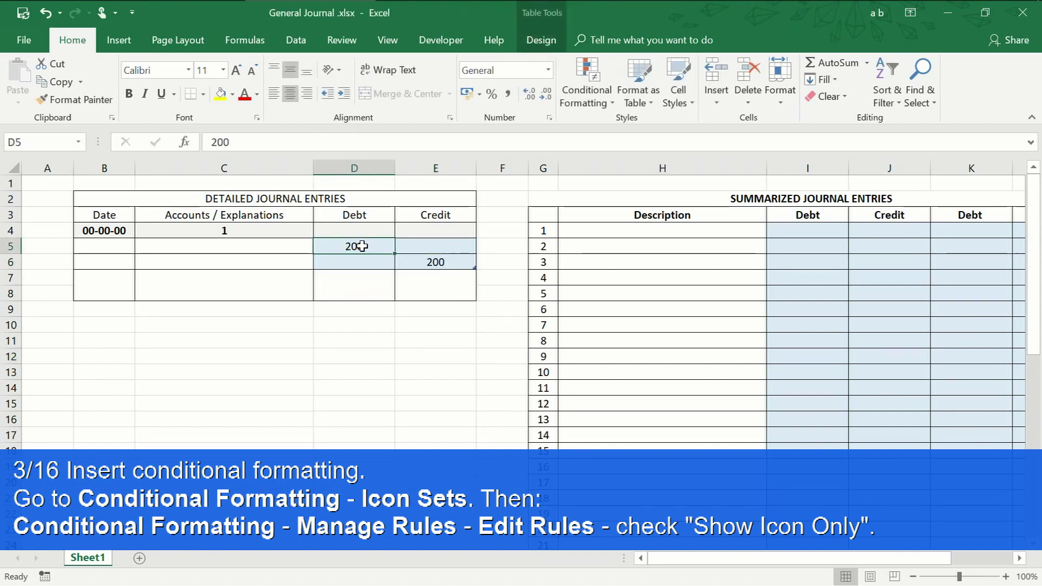
key(Delete)
click(398, 342)
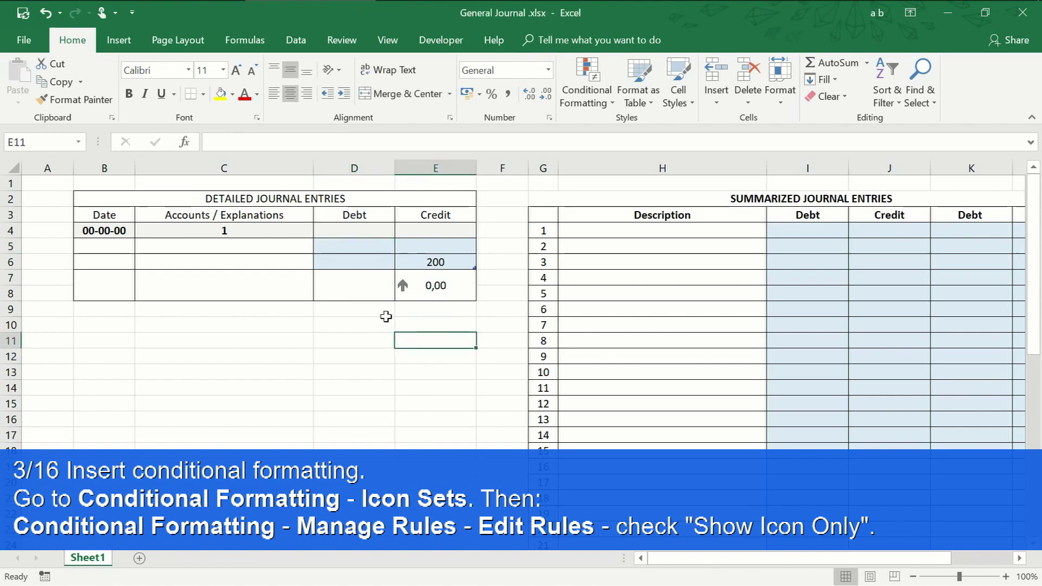
Step: Edit the icon set rule applied to D7:E8 and turn on Show Icon Only
drag(370, 293, 435, 293)
click(587, 92)
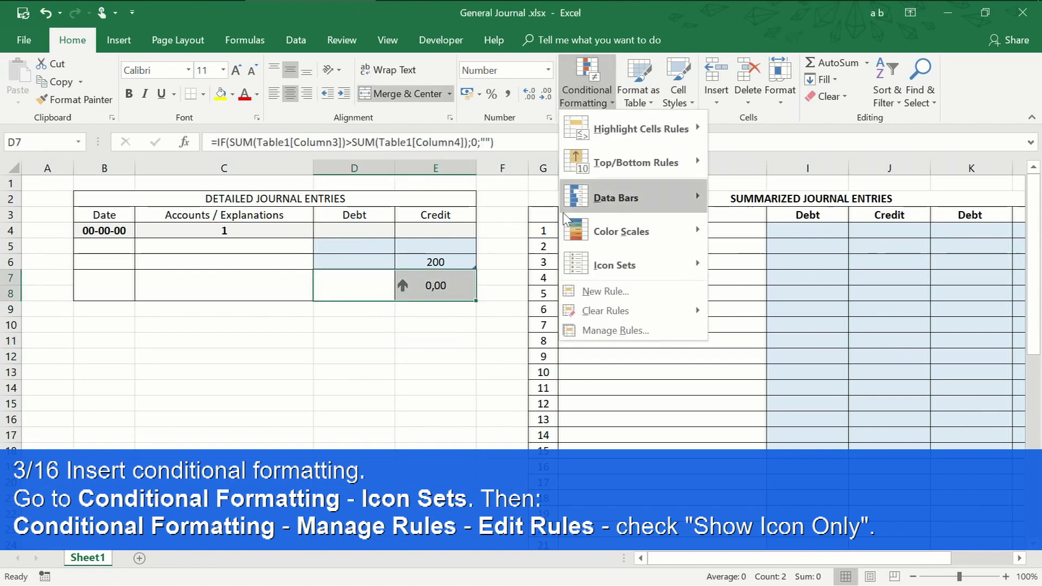
click(589, 329)
click(364, 293)
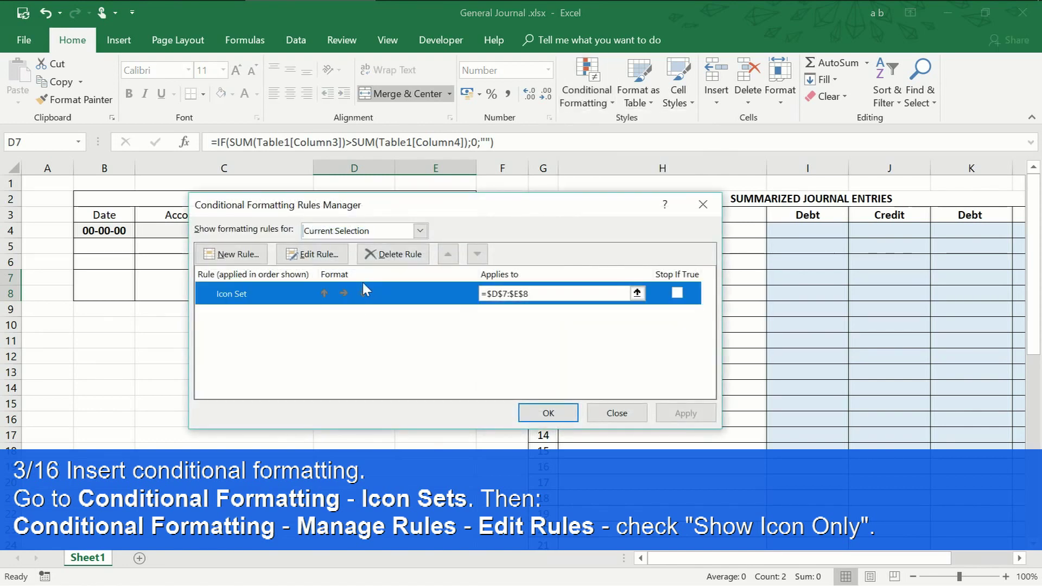
click(312, 254)
click(432, 334)
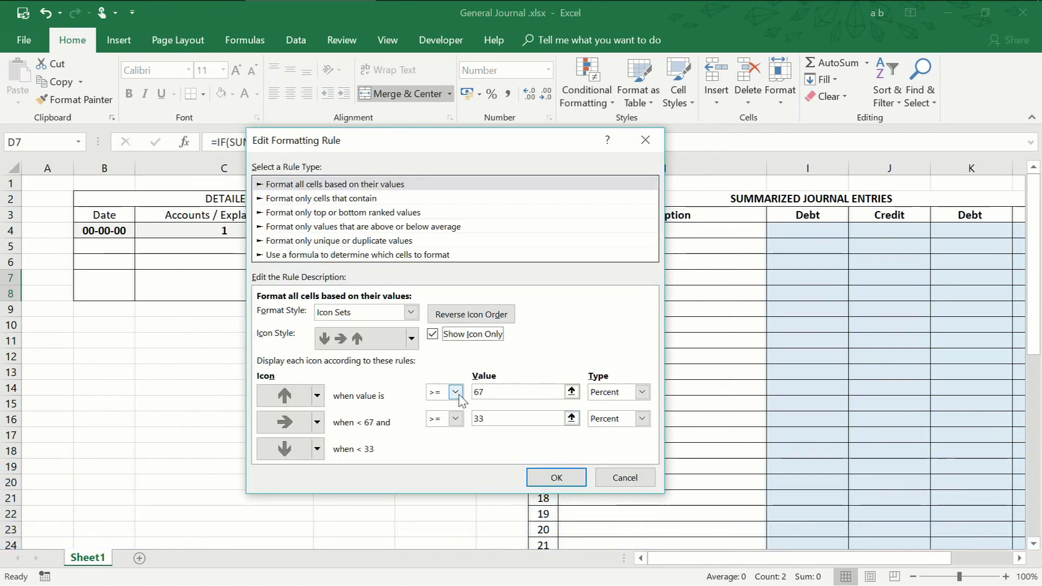
Step: Keep the up arrow's operator at >= and set the type of both icon thresholds to Number
click(455, 392)
click(439, 408)
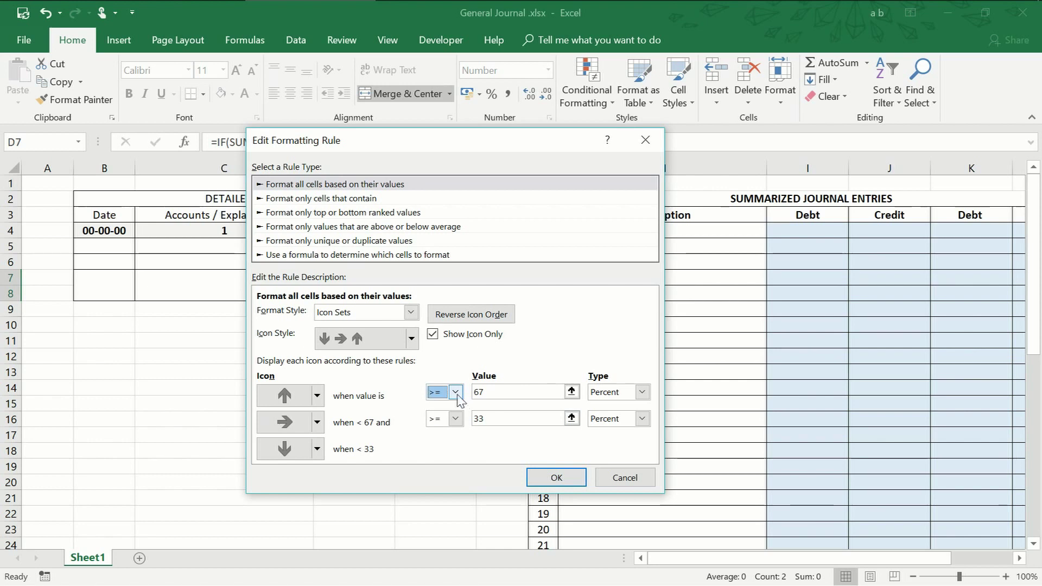
click(642, 392)
click(619, 410)
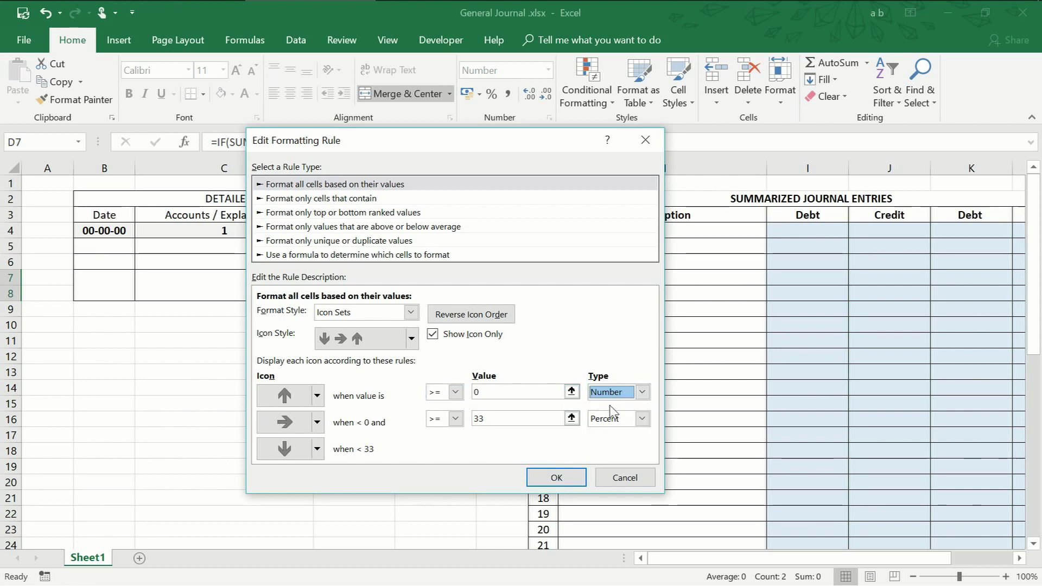
click(642, 419)
click(625, 433)
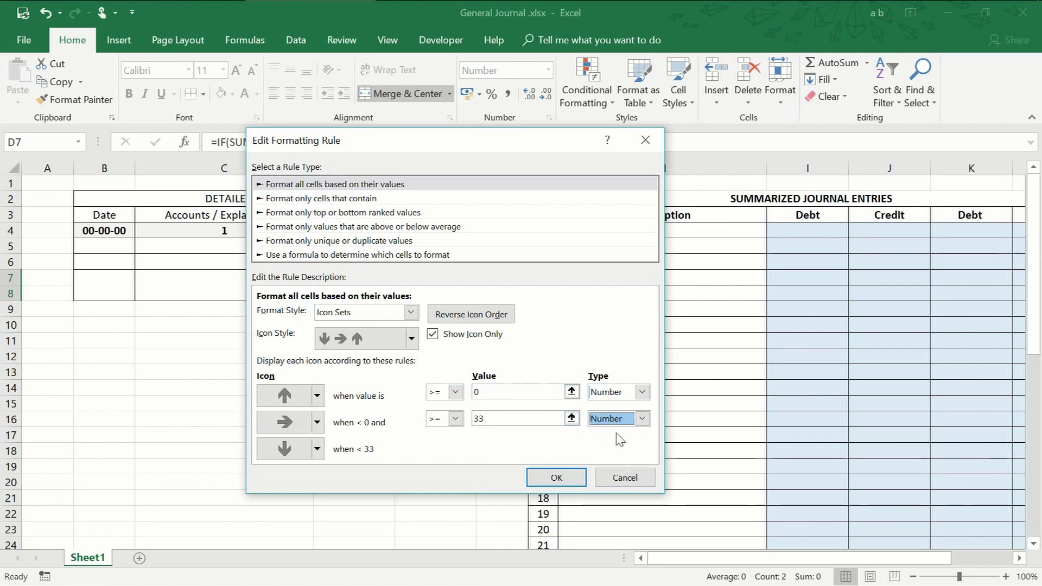
Step: Set the second icon threshold to 0 and change the sideways and down arrows to No Cell Icon
click(317, 449)
click(405, 455)
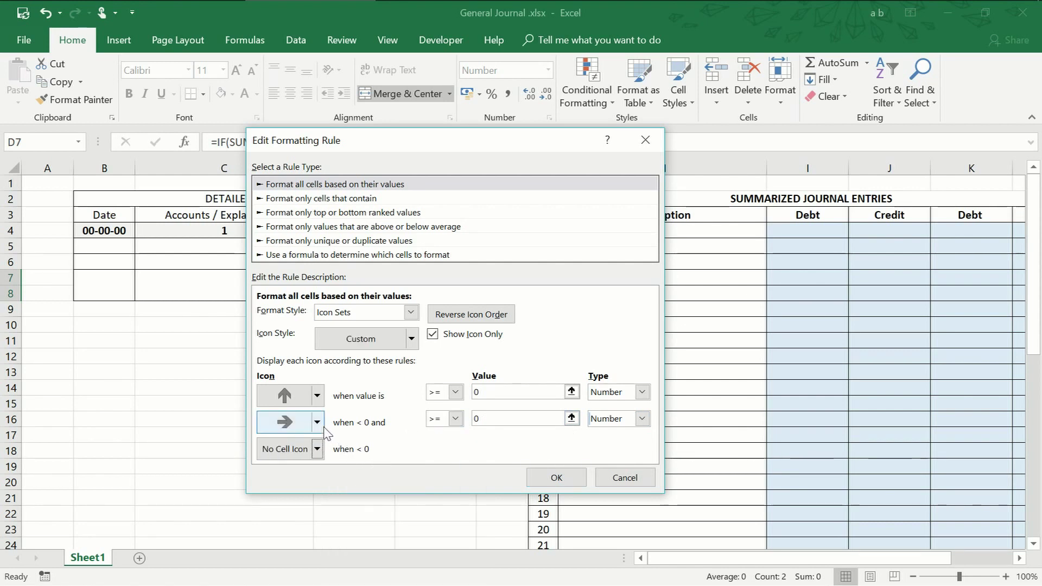
click(317, 449)
click(337, 447)
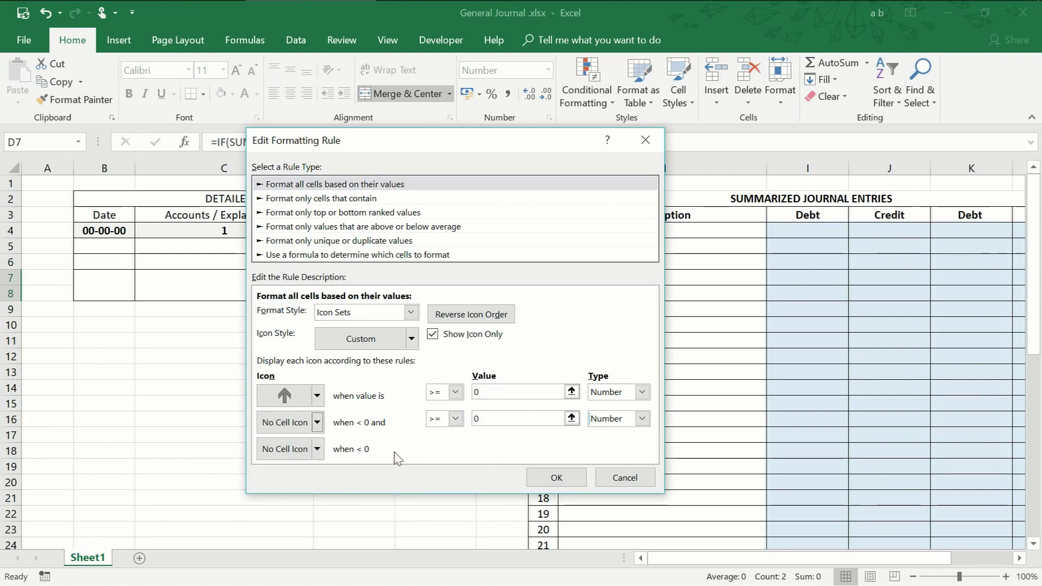
Step: Apply the edited icon set rule to D7:E8 and enter 200 as the debit amount in D5
click(558, 479)
click(685, 414)
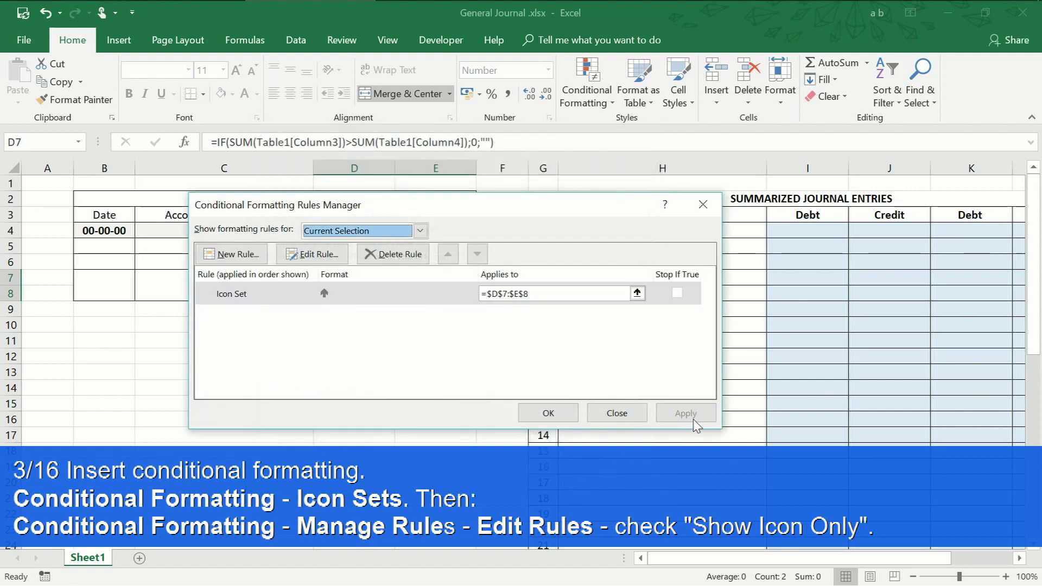
click(548, 414)
click(383, 250)
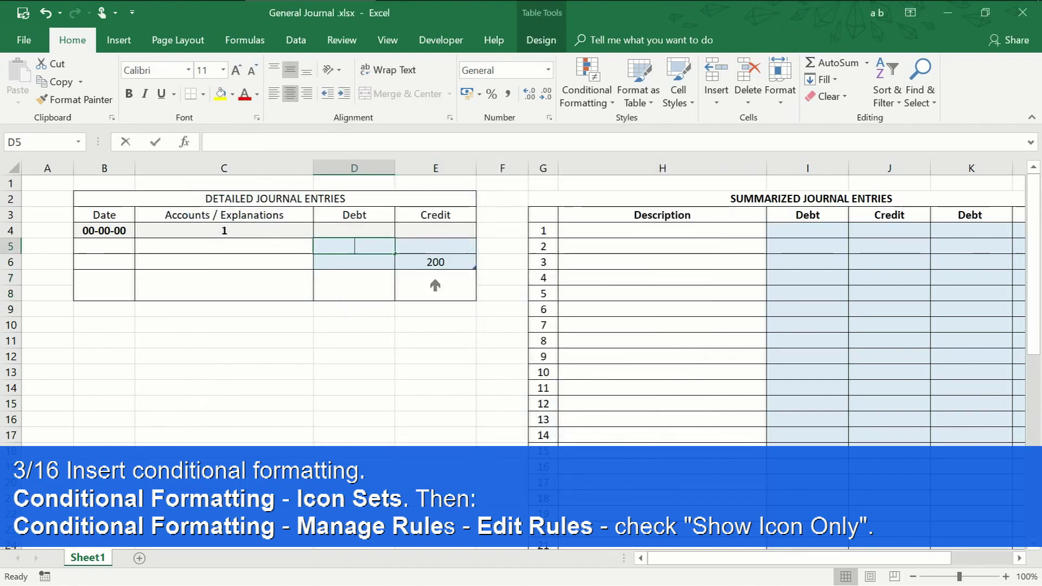
text(200)
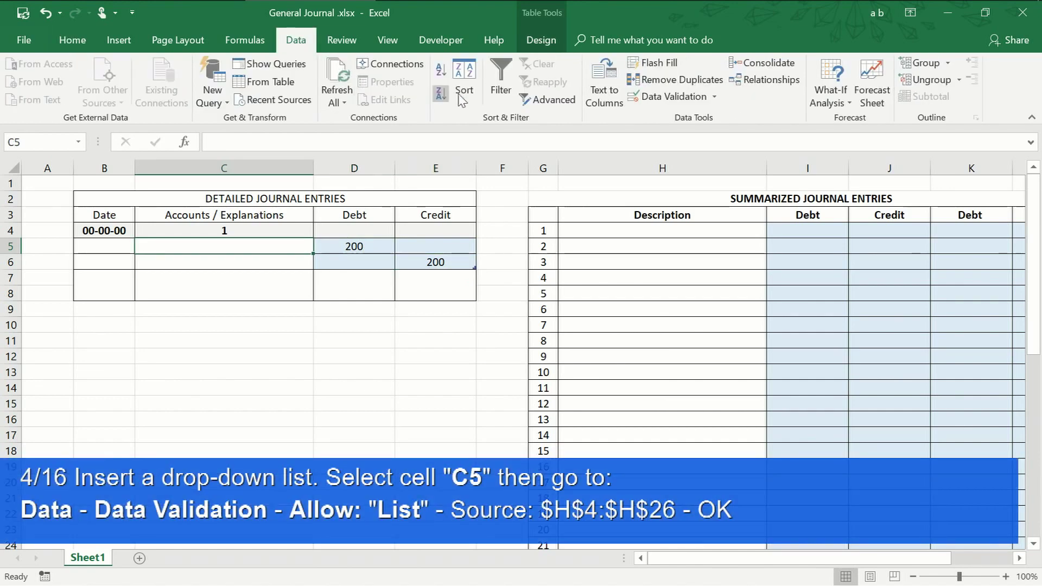
Step: Add a List data validation with source =$H$4:$H$26 to C5 and copy it down to C6
click(666, 102)
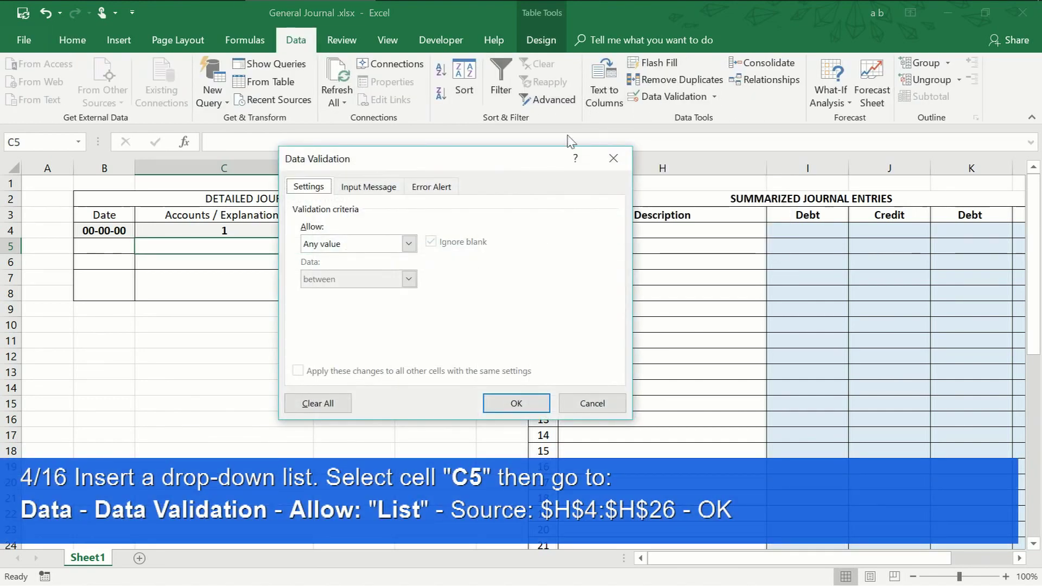
click(408, 244)
click(314, 299)
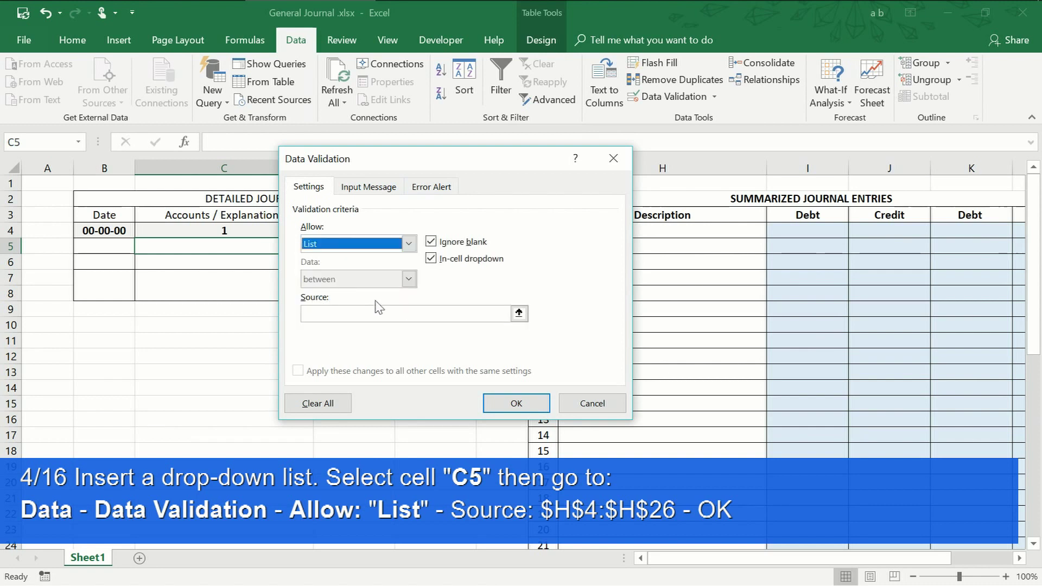
click(519, 313)
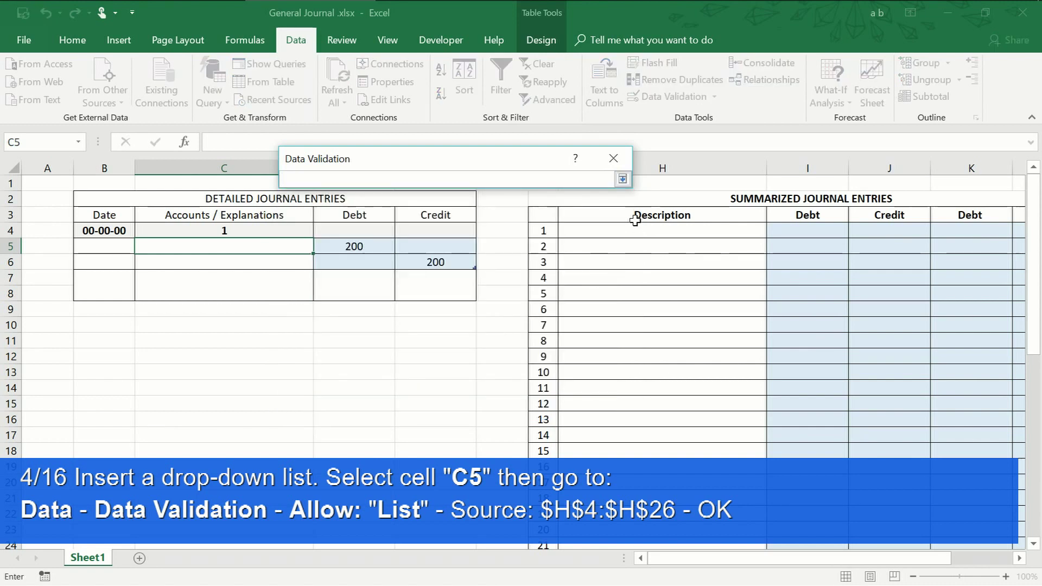
text(=$H$4:$H$26)
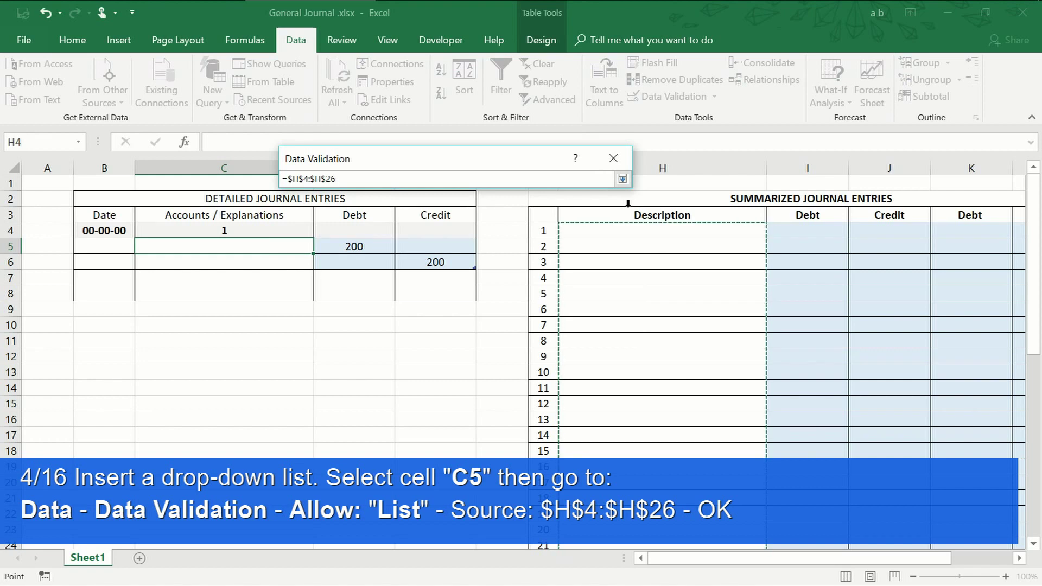
click(623, 178)
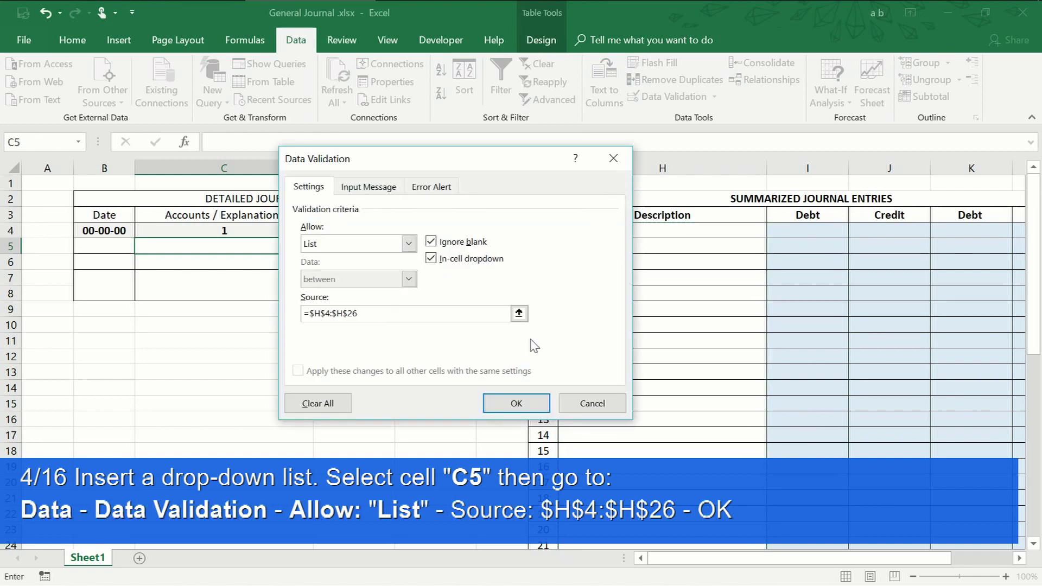
click(530, 403)
drag(313, 254, 318, 270)
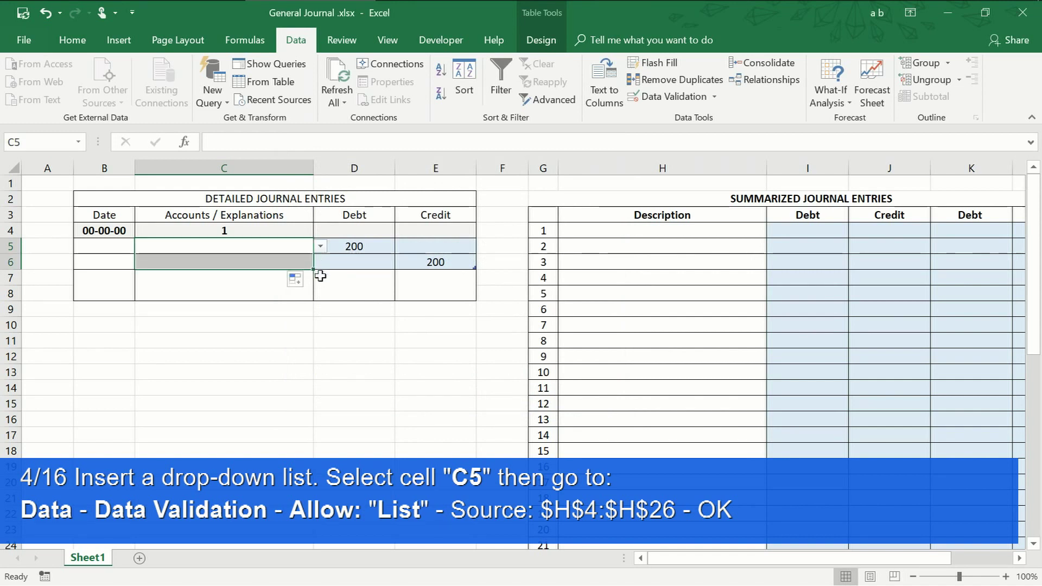
click(353, 361)
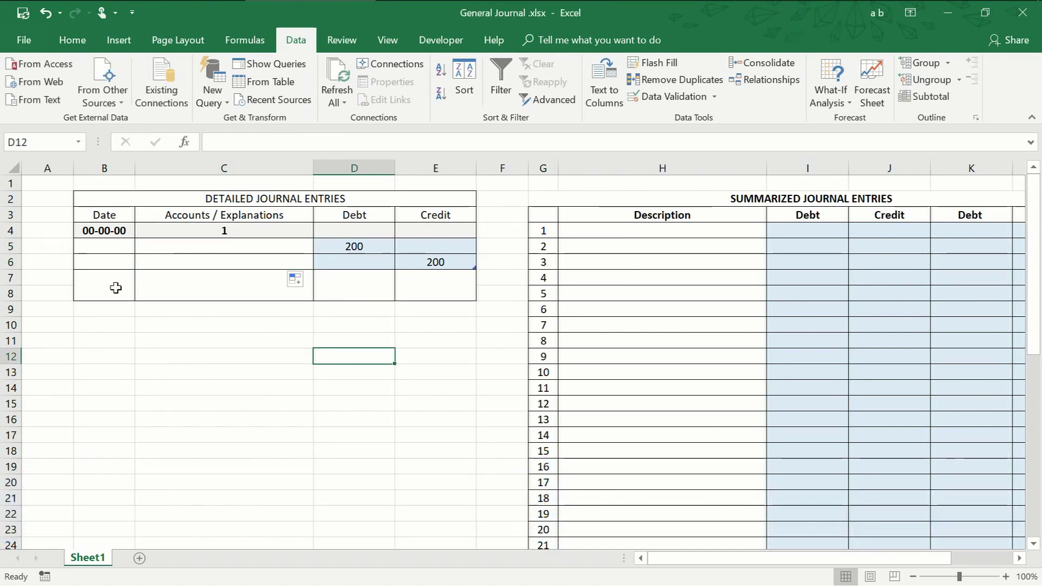
Step: Enter =SUMIF($C$4:$C$40000;H4;$D$4:$D$40000) in I4 and overwrite the whole first summarized Debt column with this formula
text(=SUMIF)
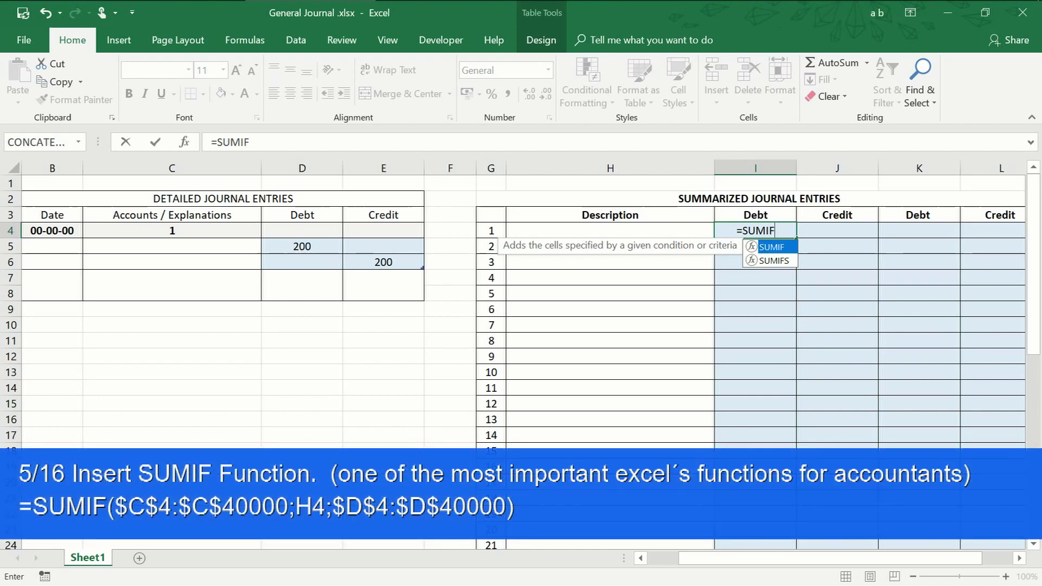
text(($c)
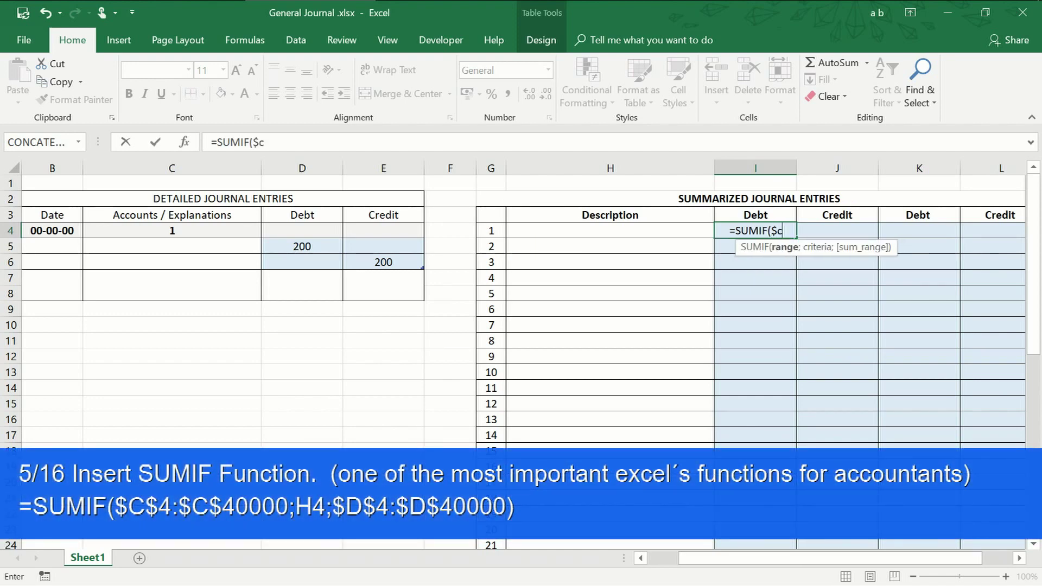
key(BackSpace)
text(C$)
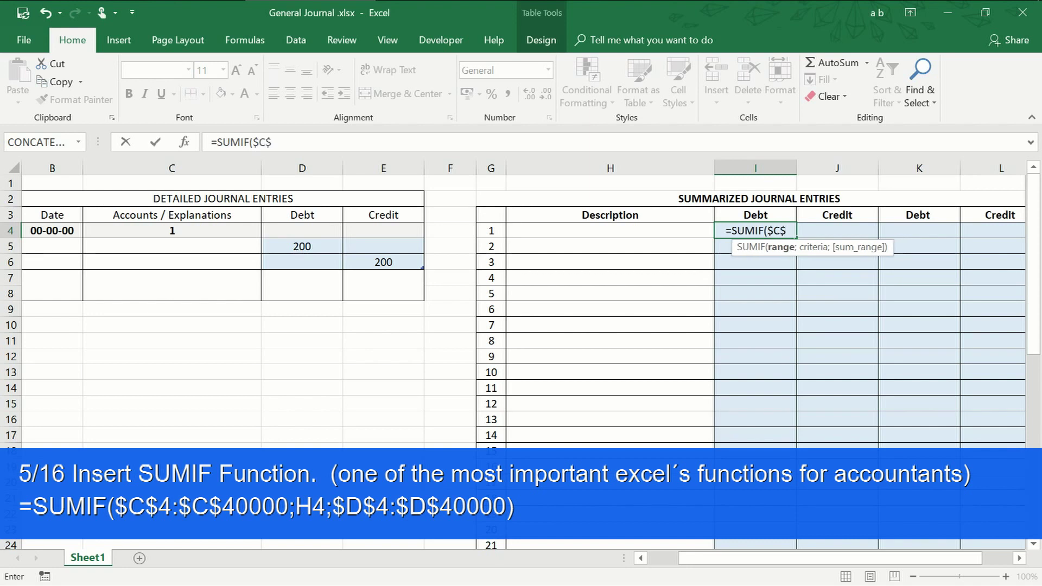
text(4:)
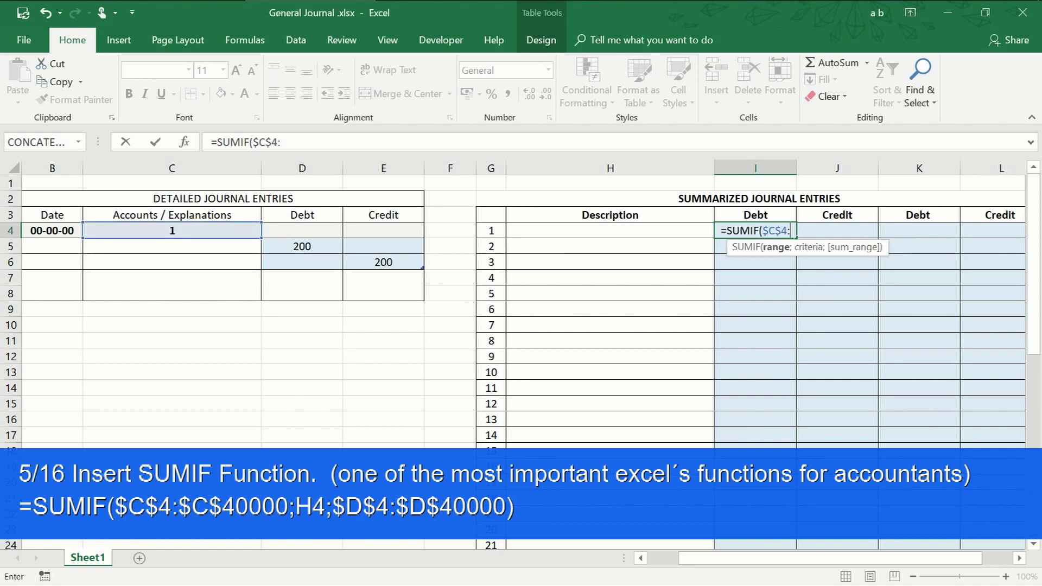
text($C$4)
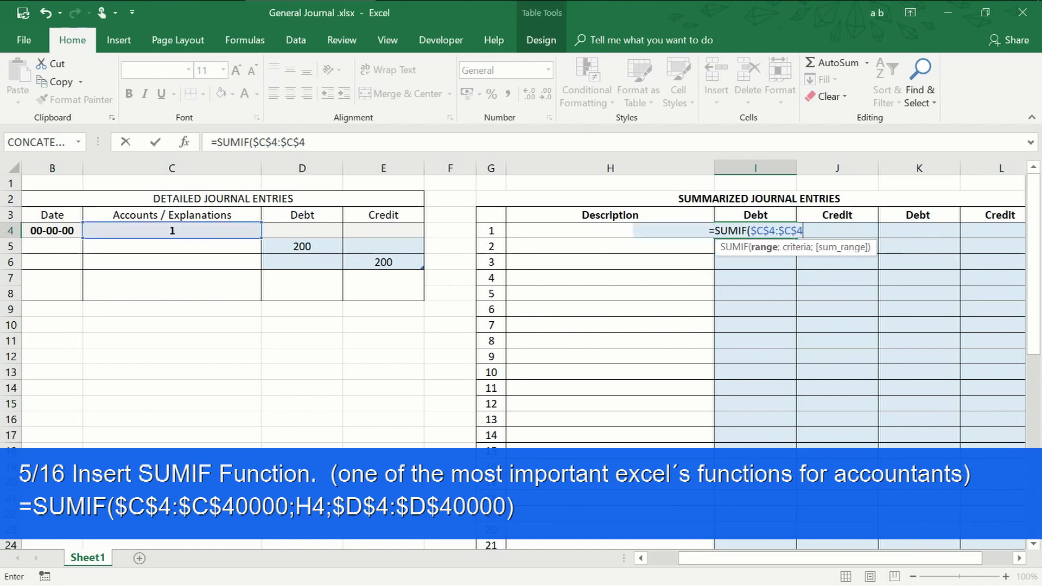
text(0000;H4)
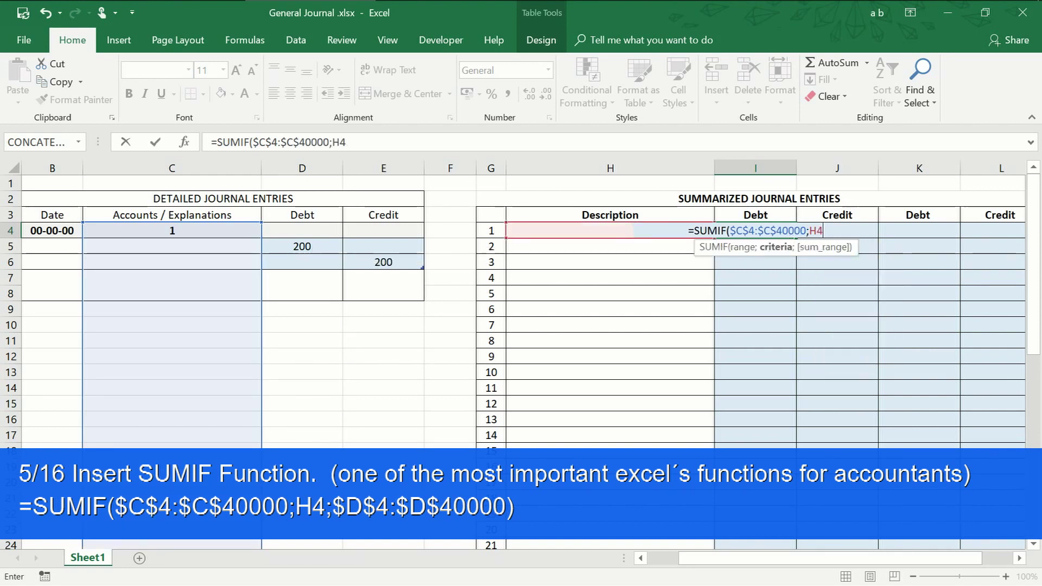
text(;)
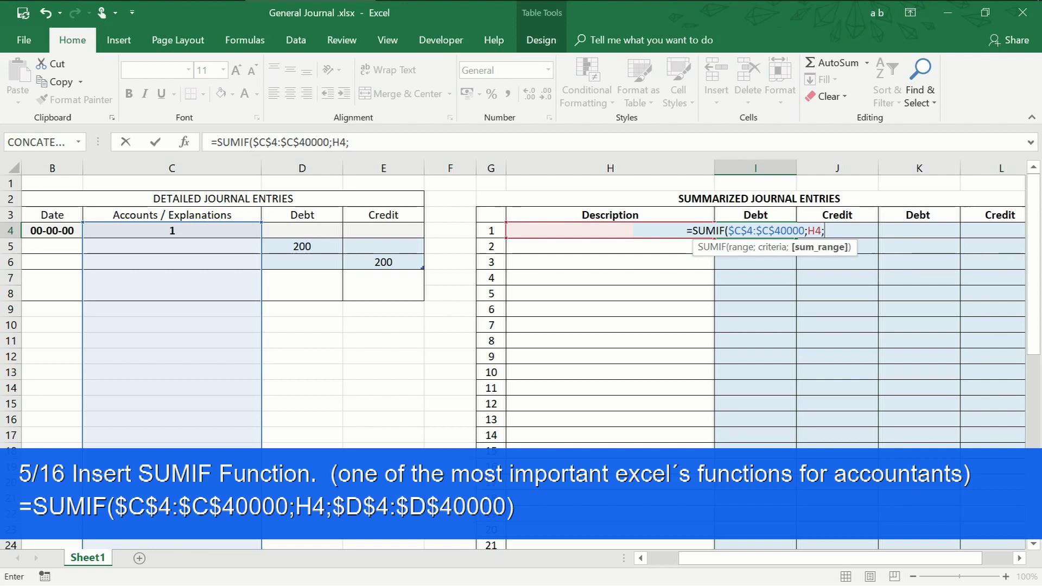
text($D)
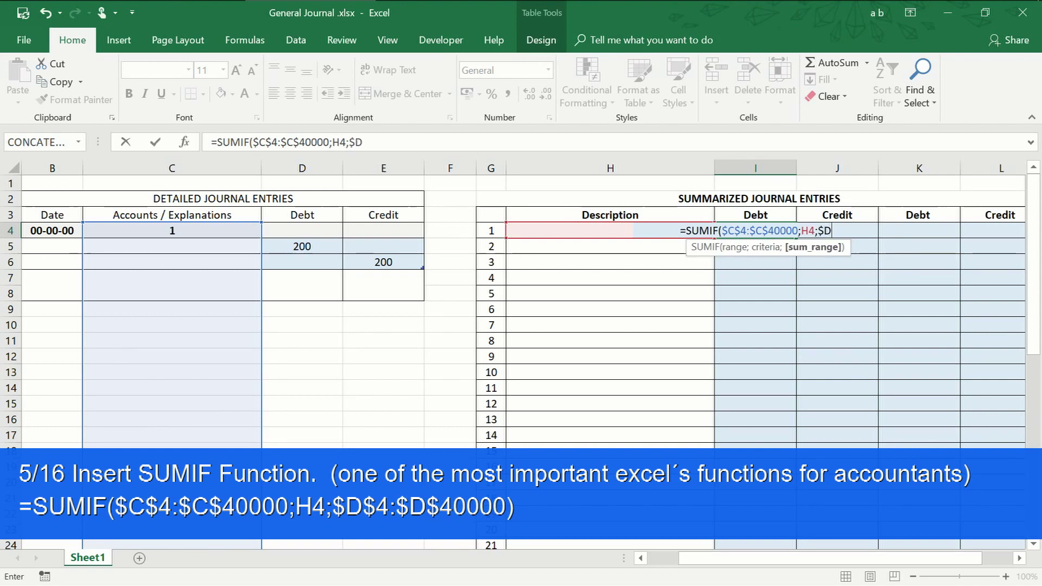
text($4:)
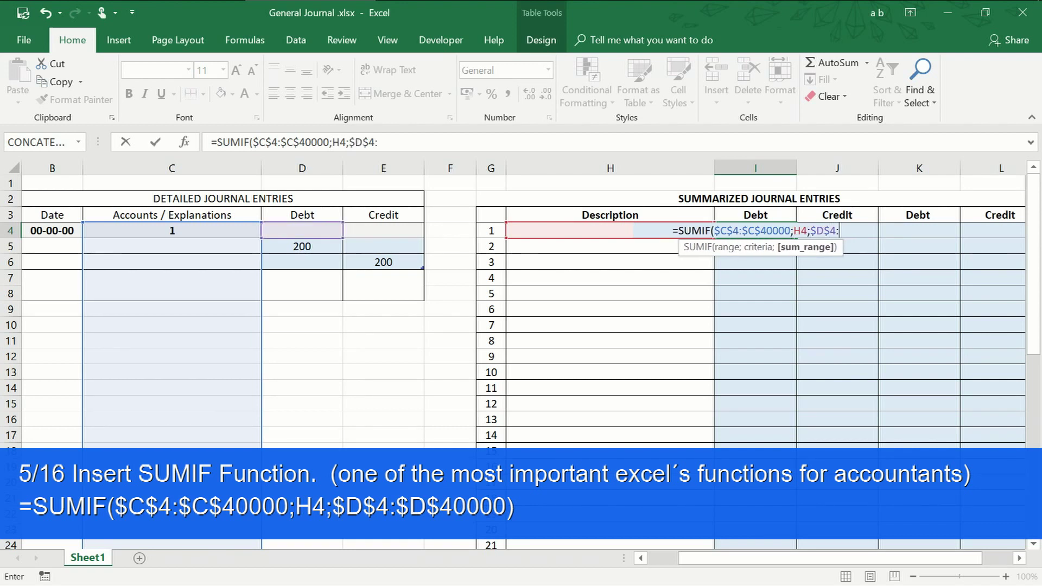
text($D)
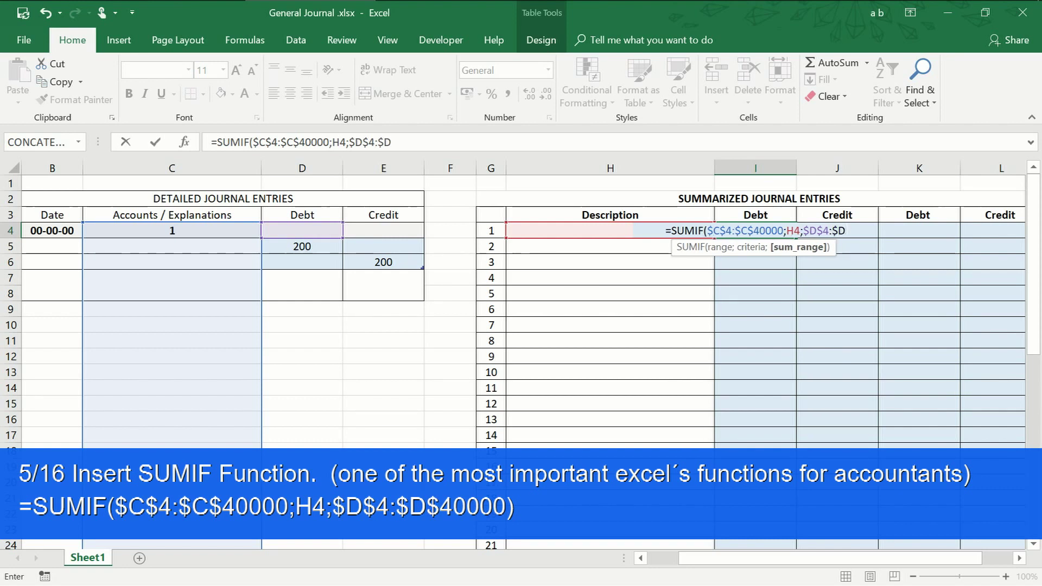
text($40000))
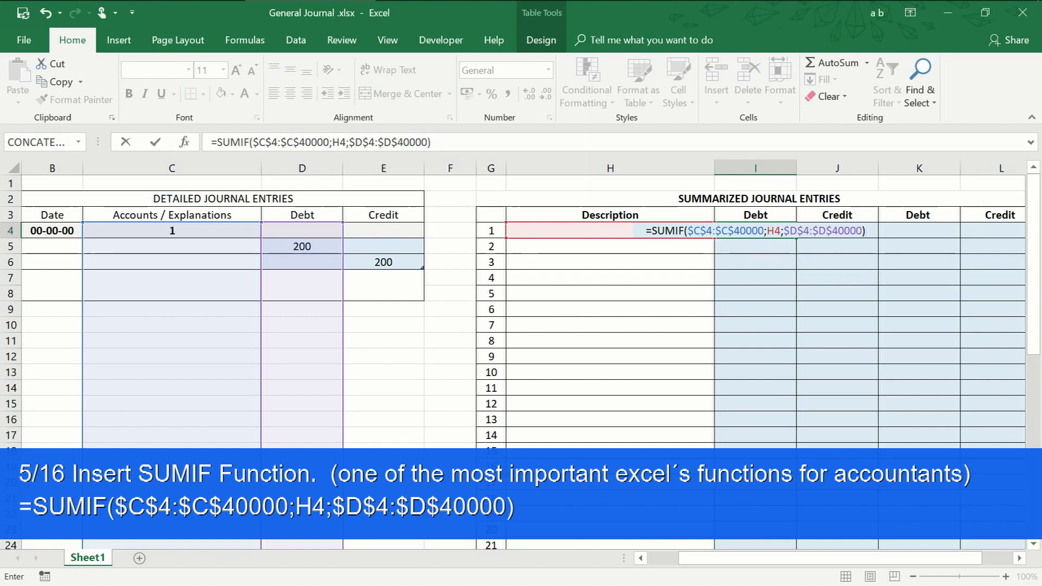
key(Return)
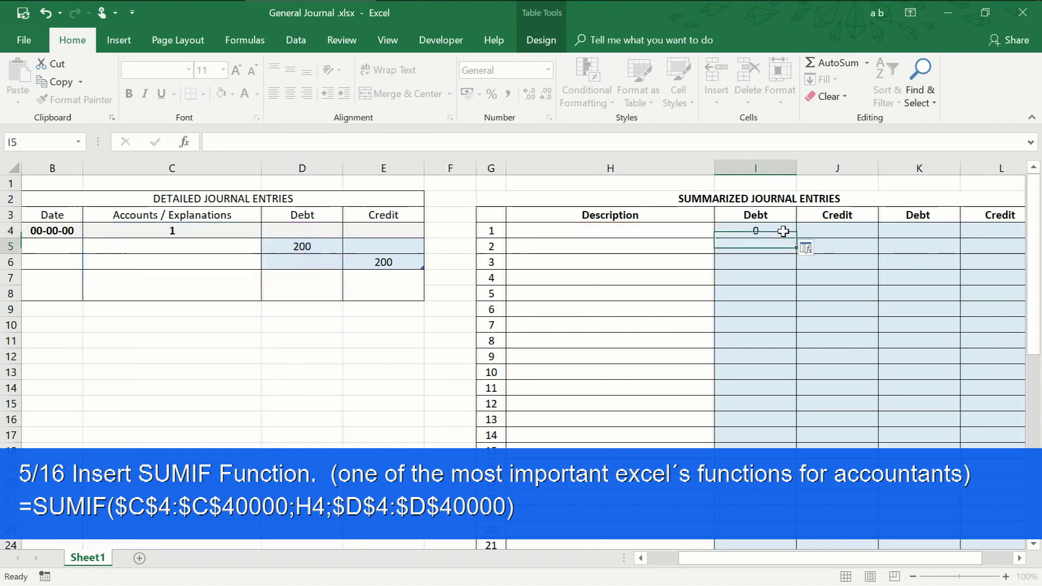
click(806, 248)
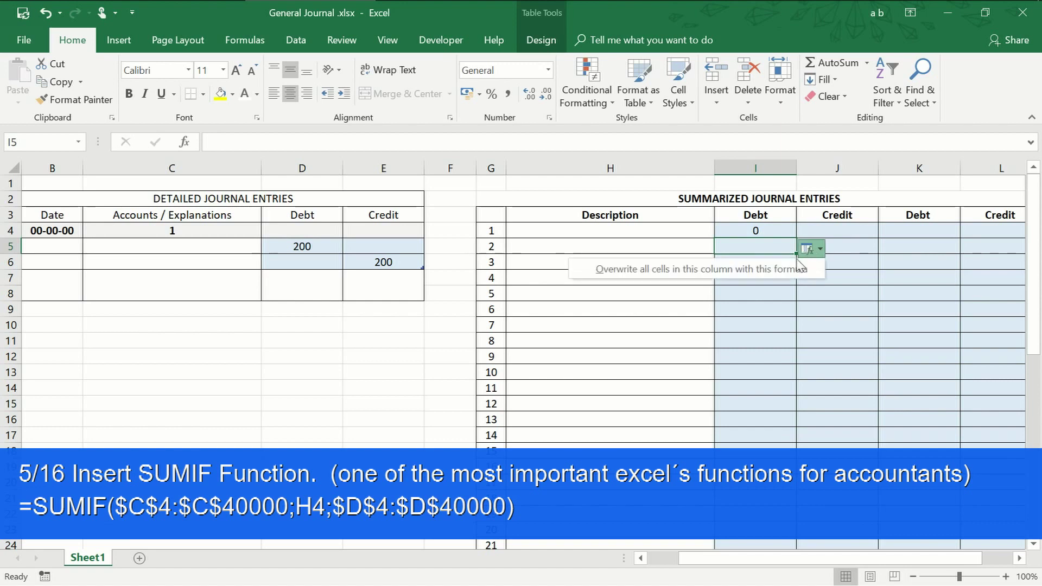
click(793, 266)
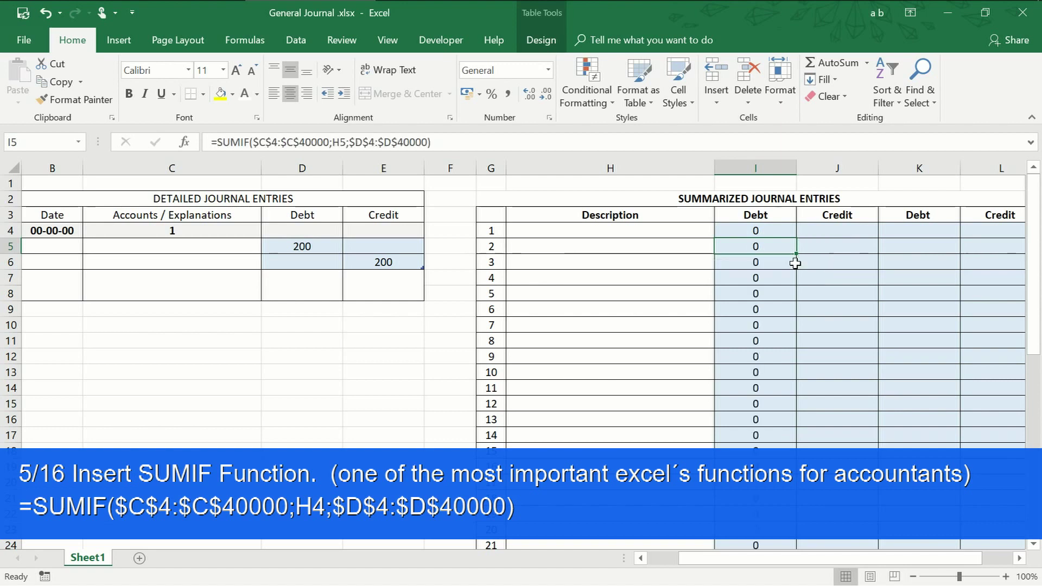
Step: Format the SUMIF cells of the first summarized Debt column with the comma-style Accounting number format
click(771, 209)
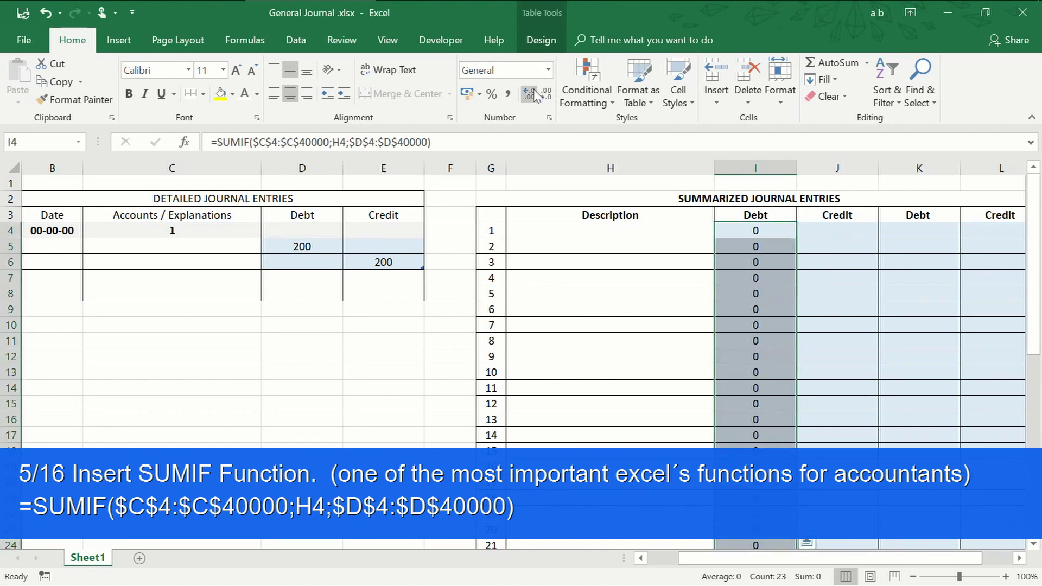
click(549, 69)
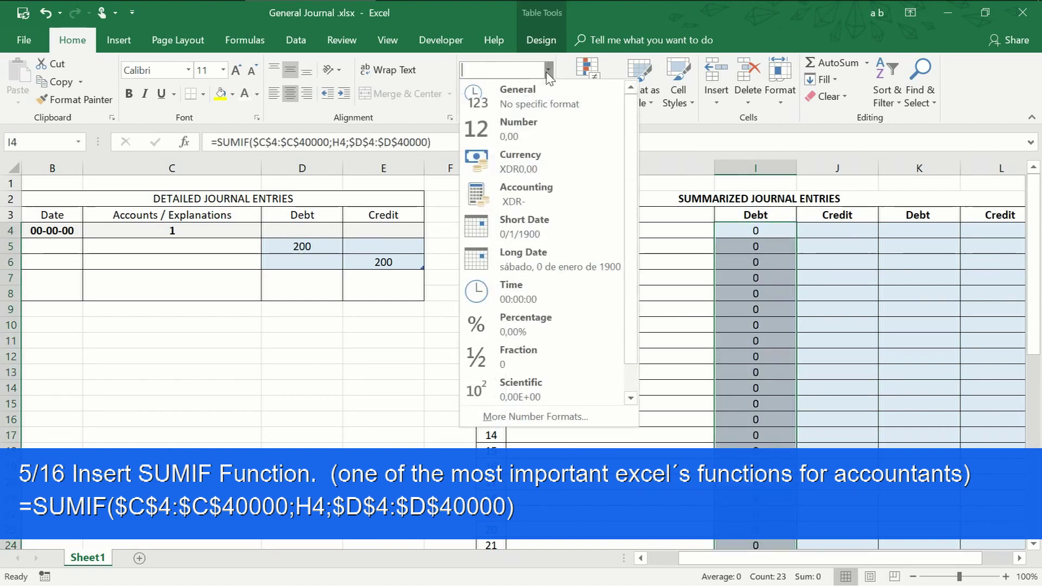
click(528, 128)
click(536, 97)
click(546, 95)
click(545, 95)
click(509, 96)
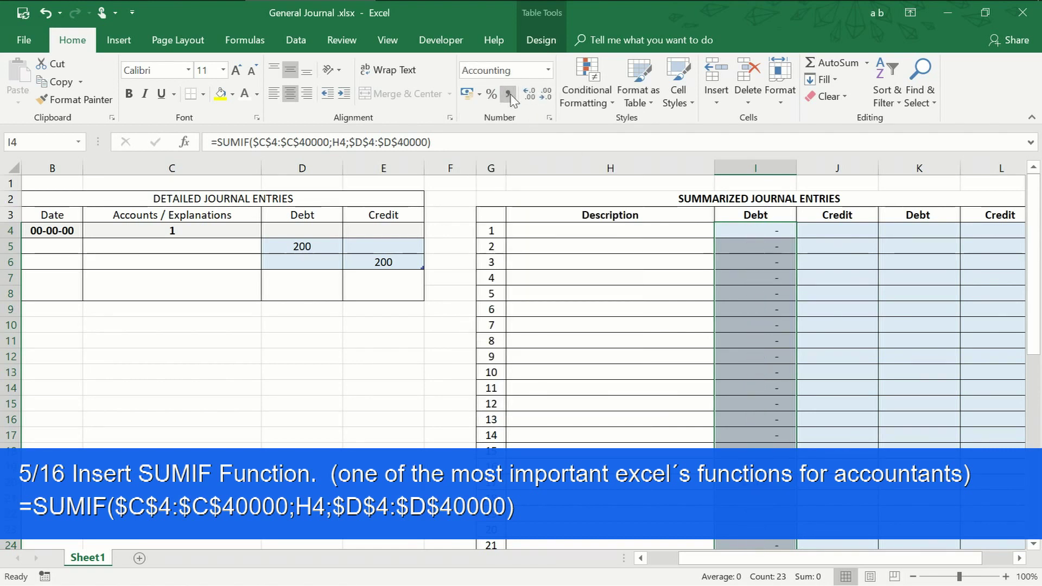
Step: Enter =SUMIF($C$4:$C$40000;H4;$E$4:$E$40000) in J4 and overwrite the whole first summarized Credit column with this formula
click(815, 230)
text(=sum)
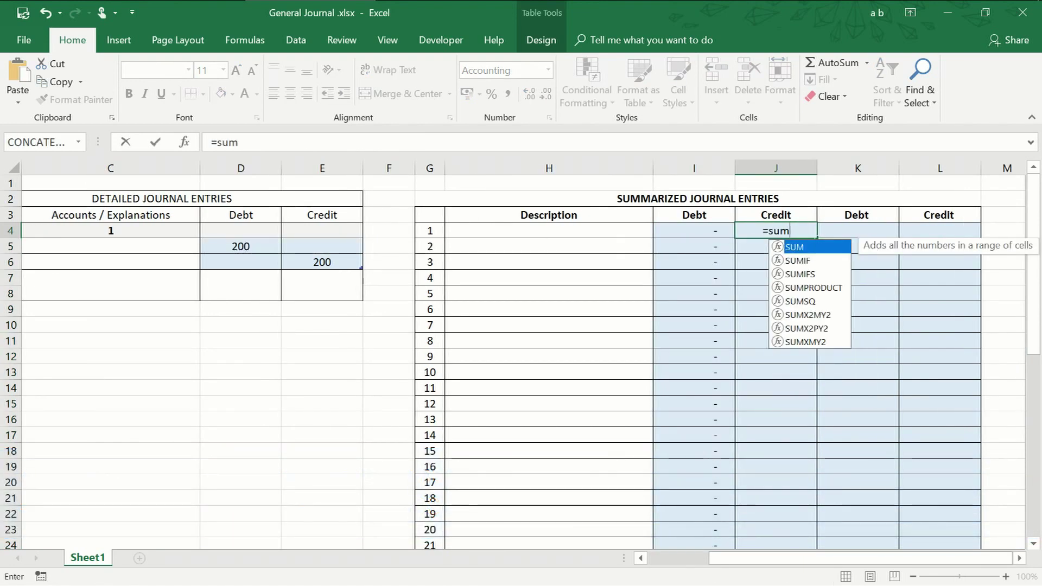
text(i)
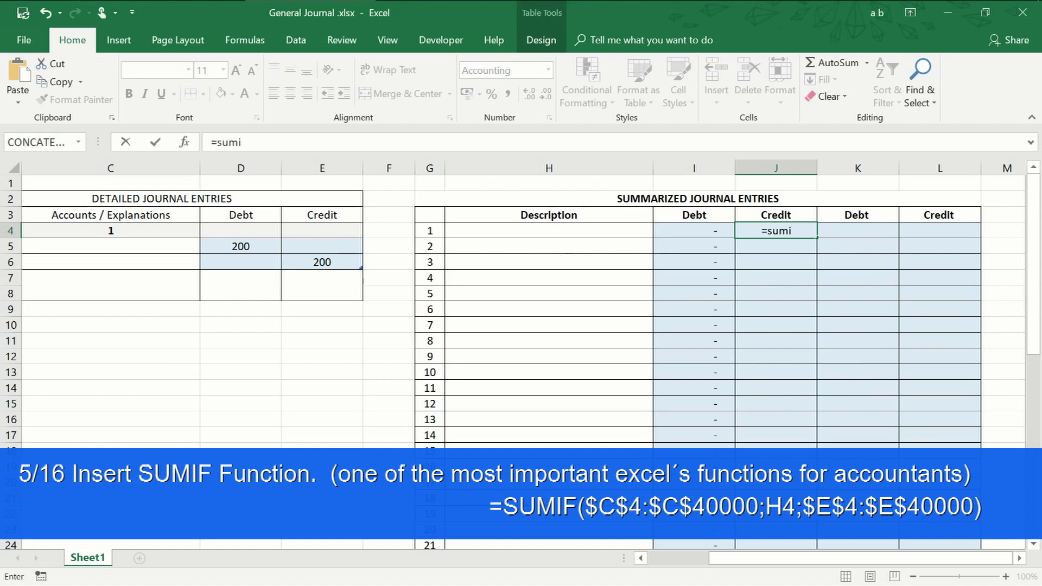
text(F)
double_click(794, 248)
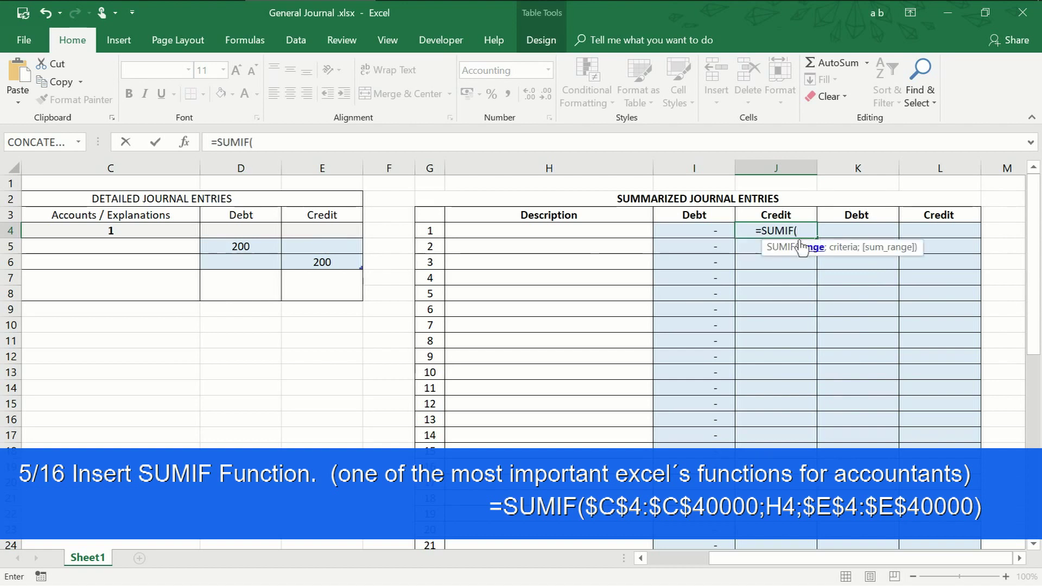
text($)
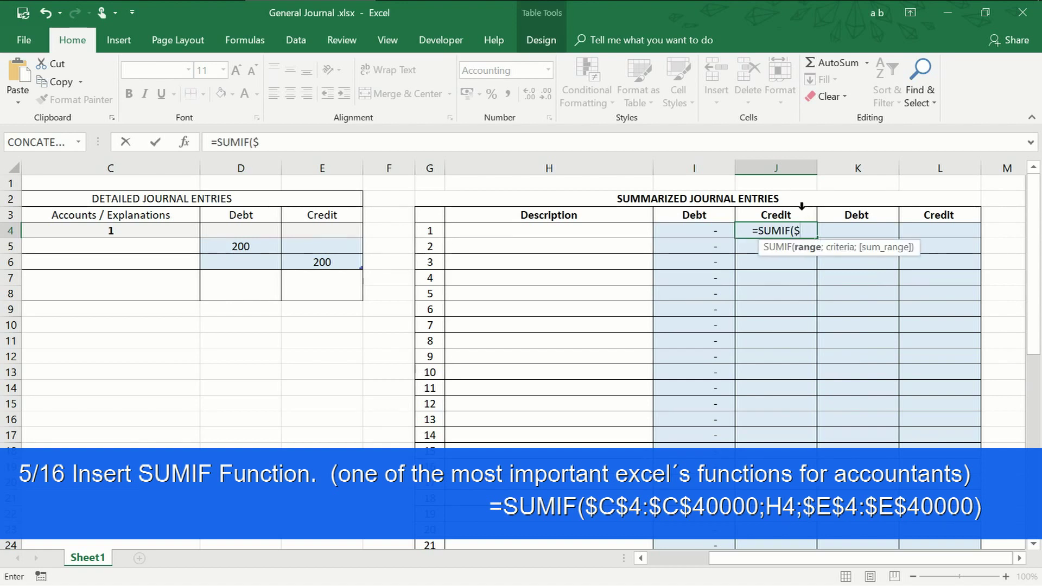
text(C$4)
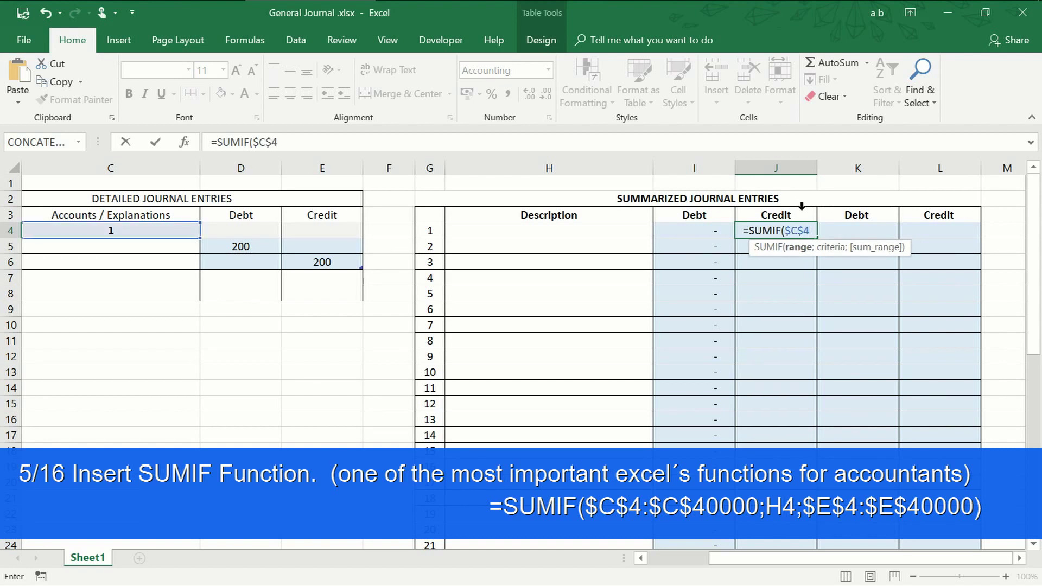
text(:$C$40000)
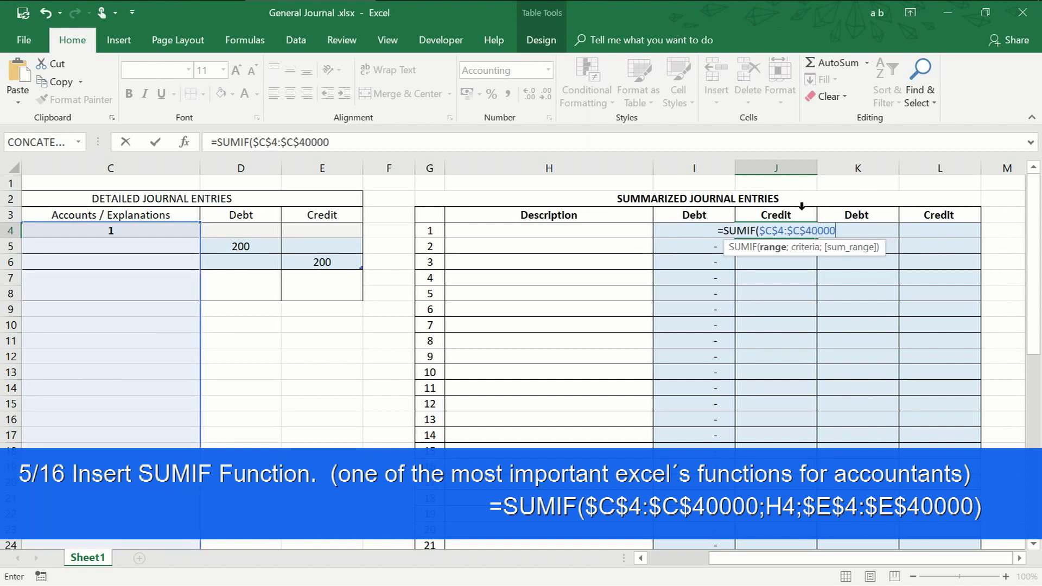
text(;)
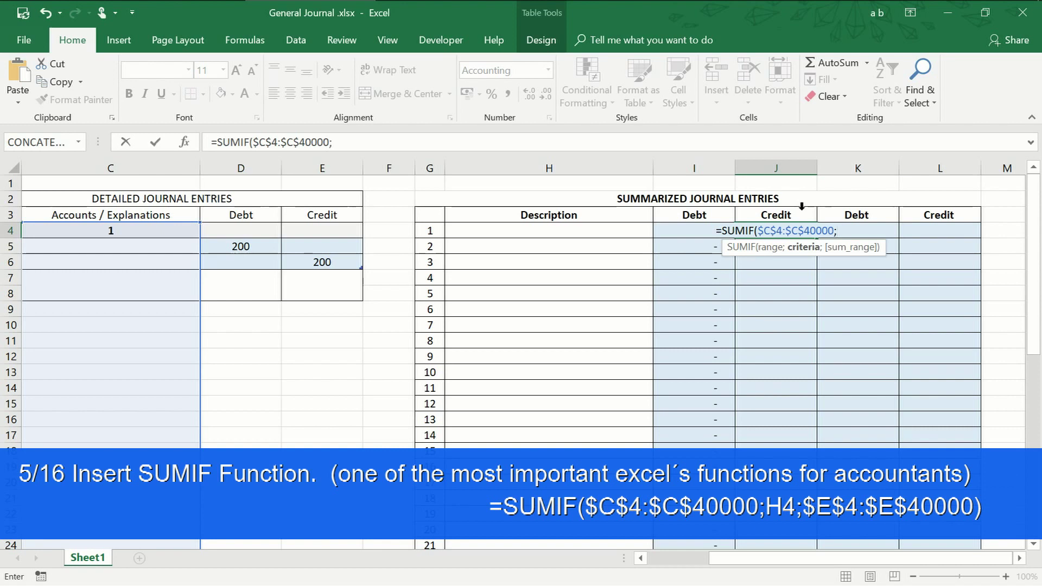
text(H4;$E$)
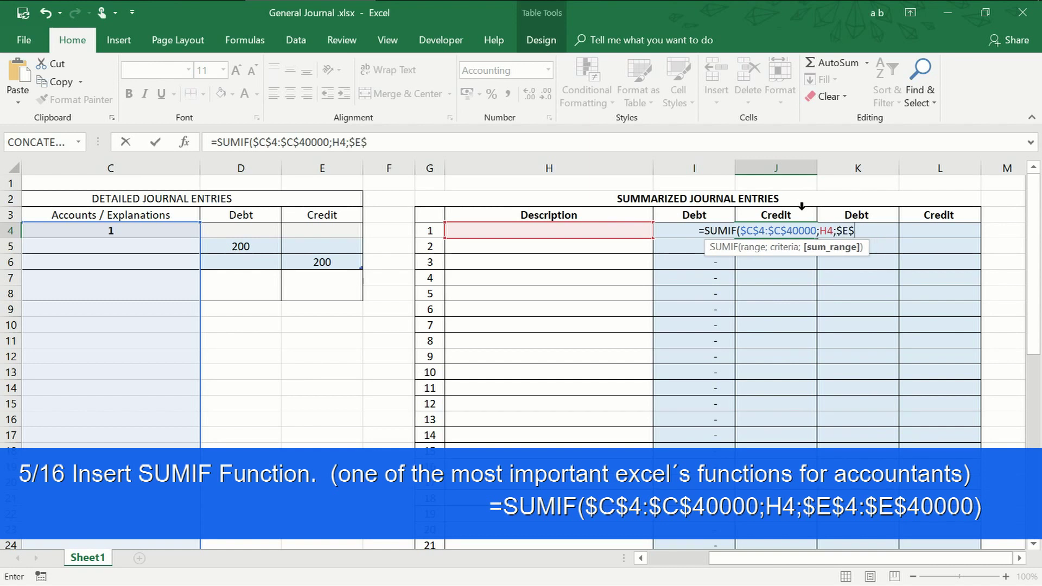
text(4:$)
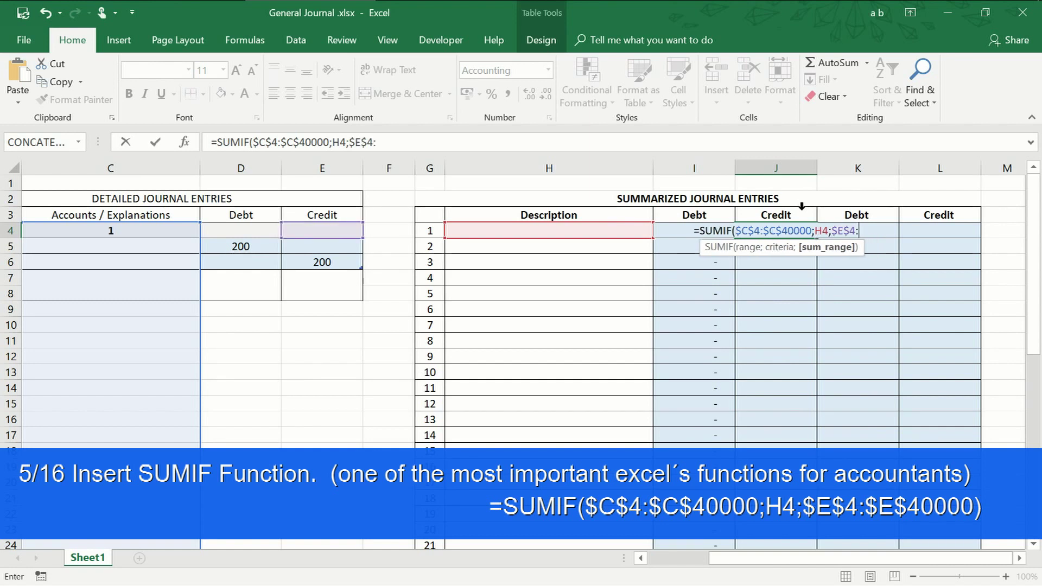
text(E$)
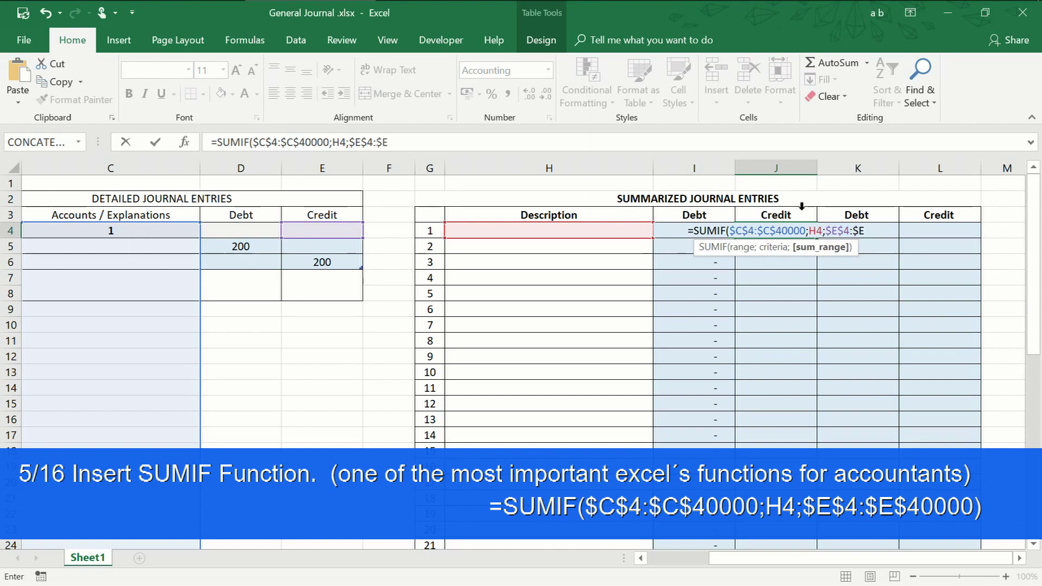
text(40000)
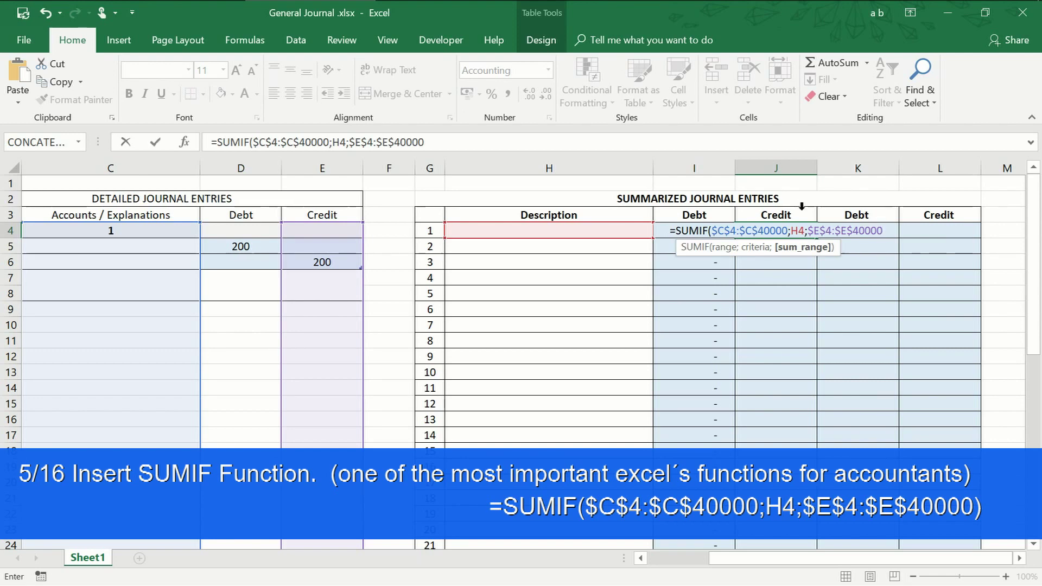
text())
key(Return)
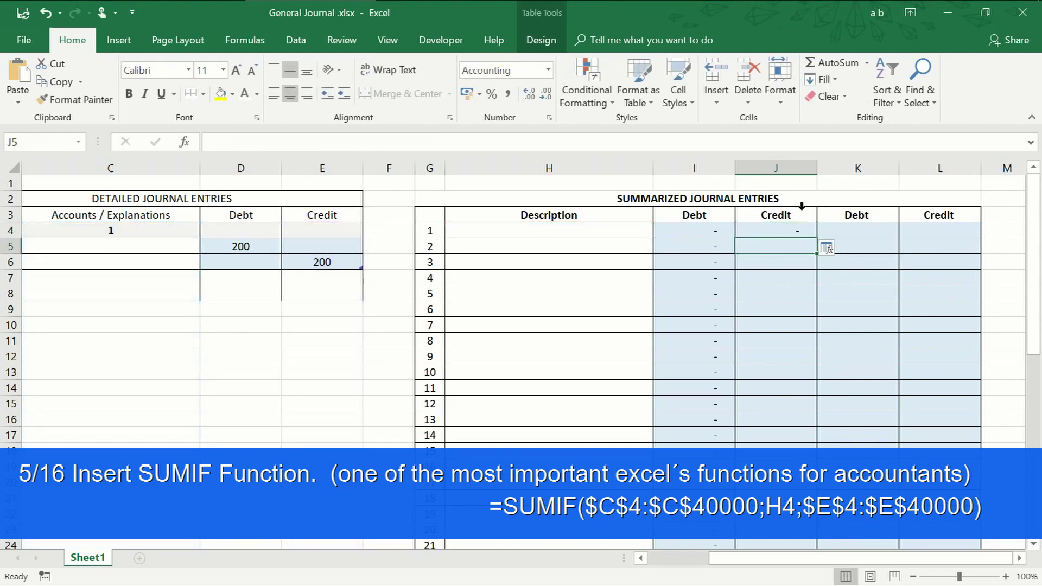
click(824, 267)
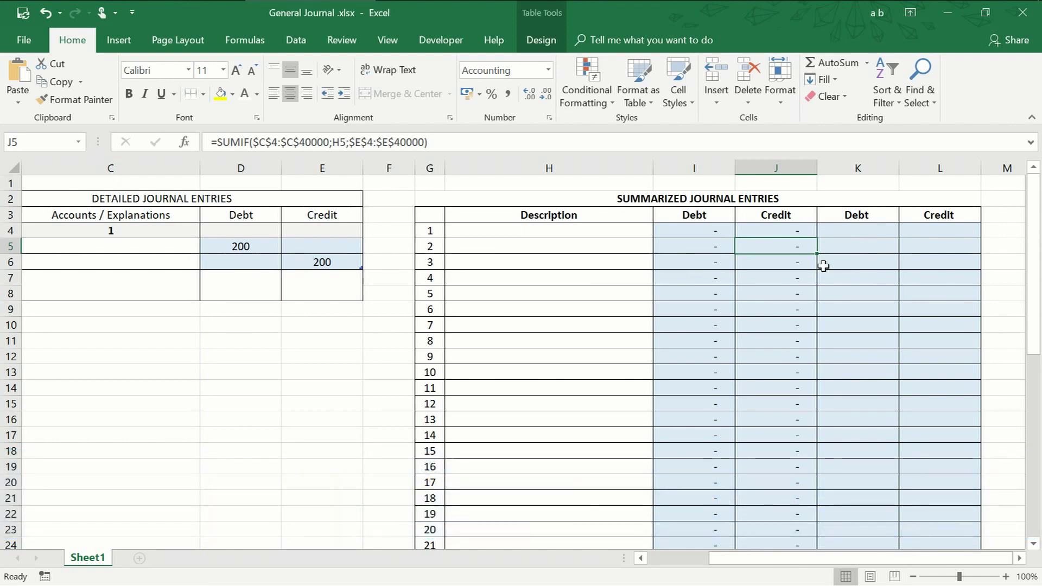
Step: Enter =IF(I4-J4>0;I4-J4;"") in K4 and overwrite the whole second summarized Debt column with this formula
text(()
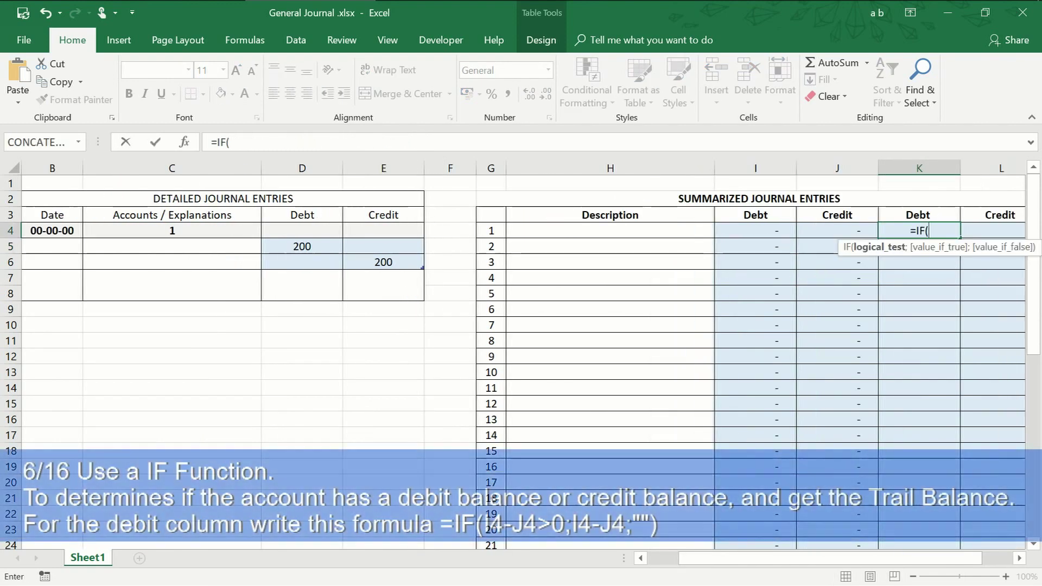
text(I)
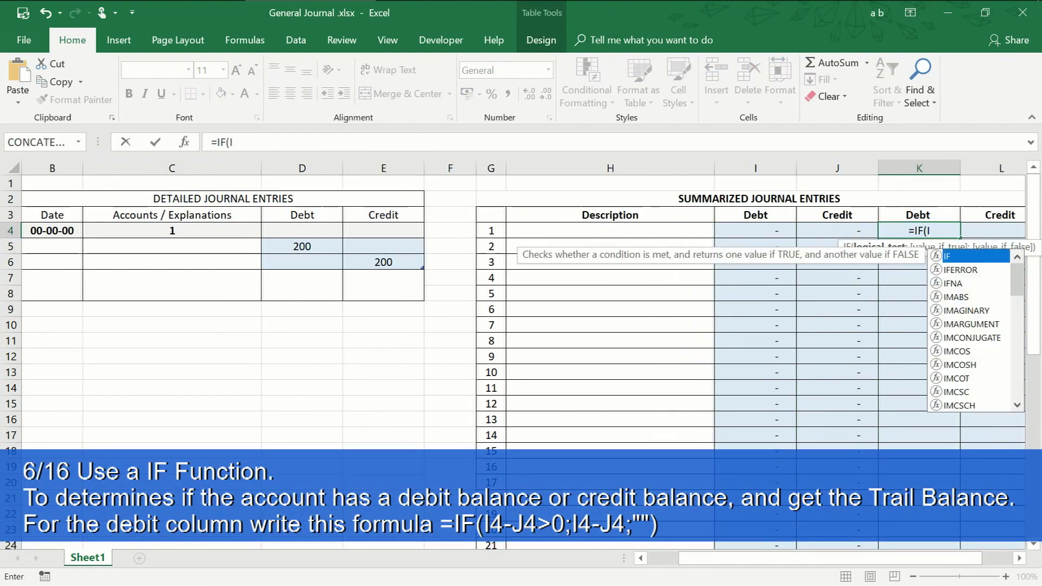
text(4-)
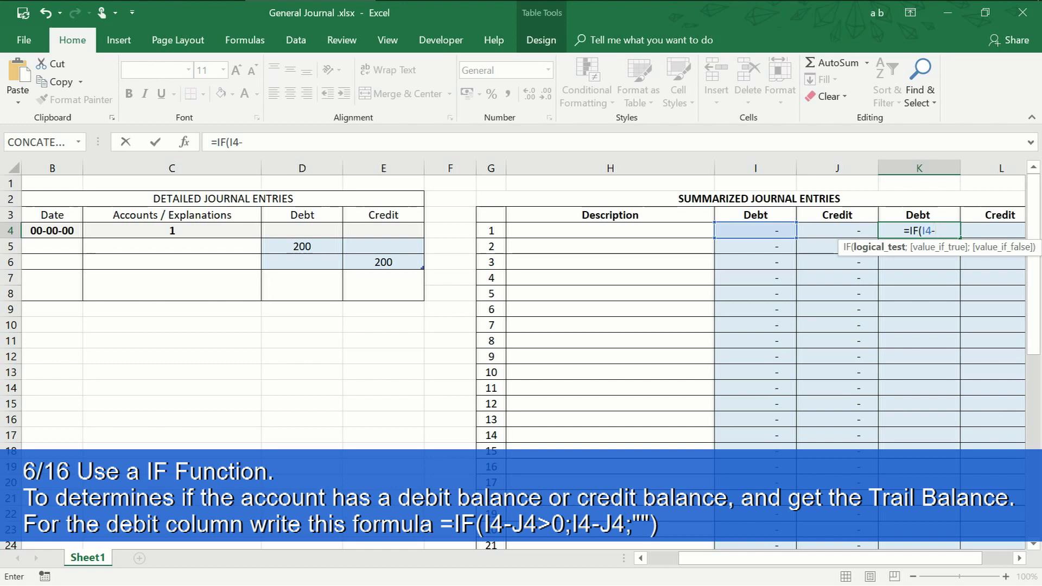
text(J4)
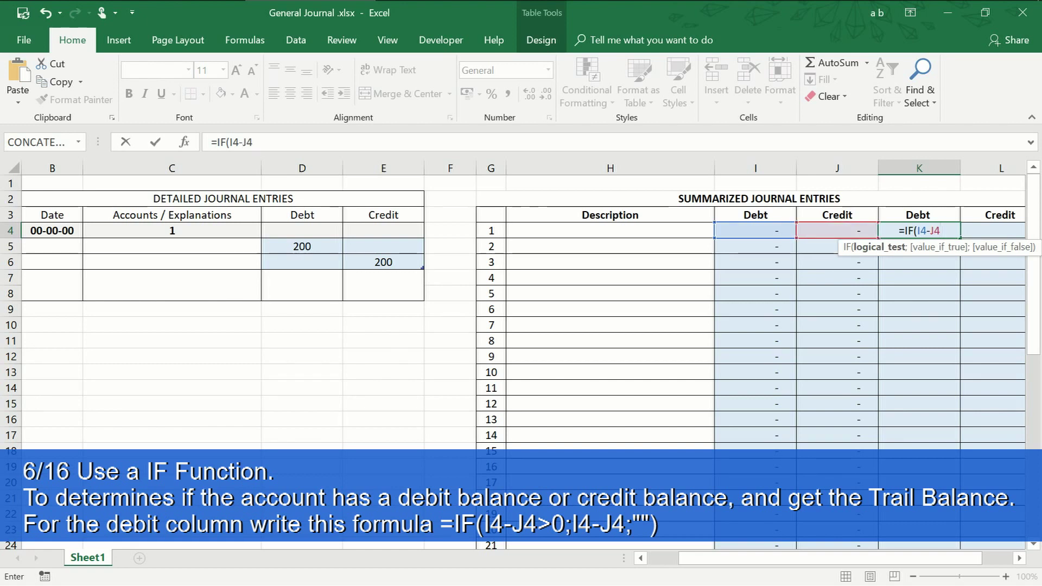
text(>)
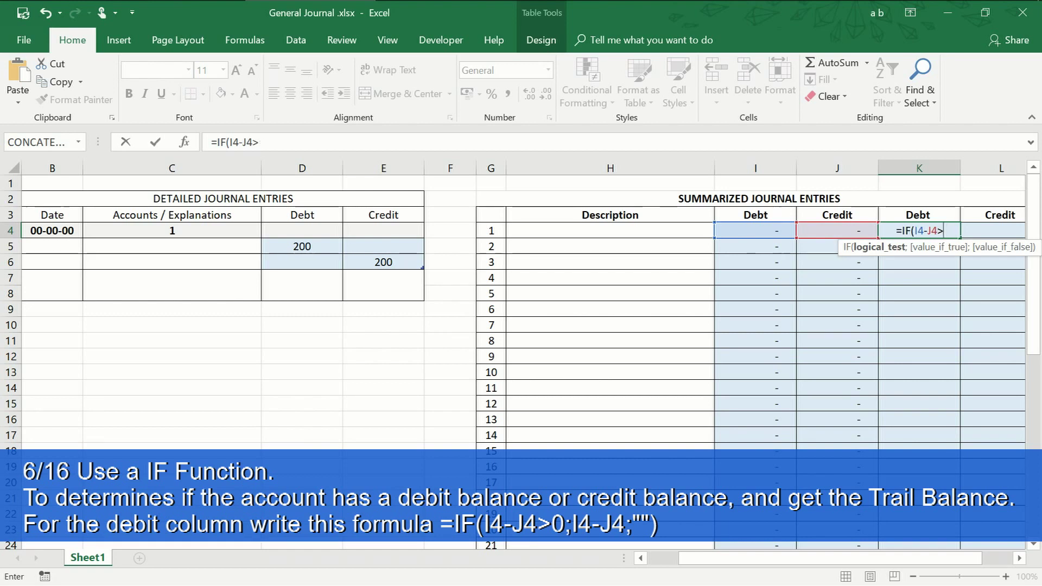
text(0;I)
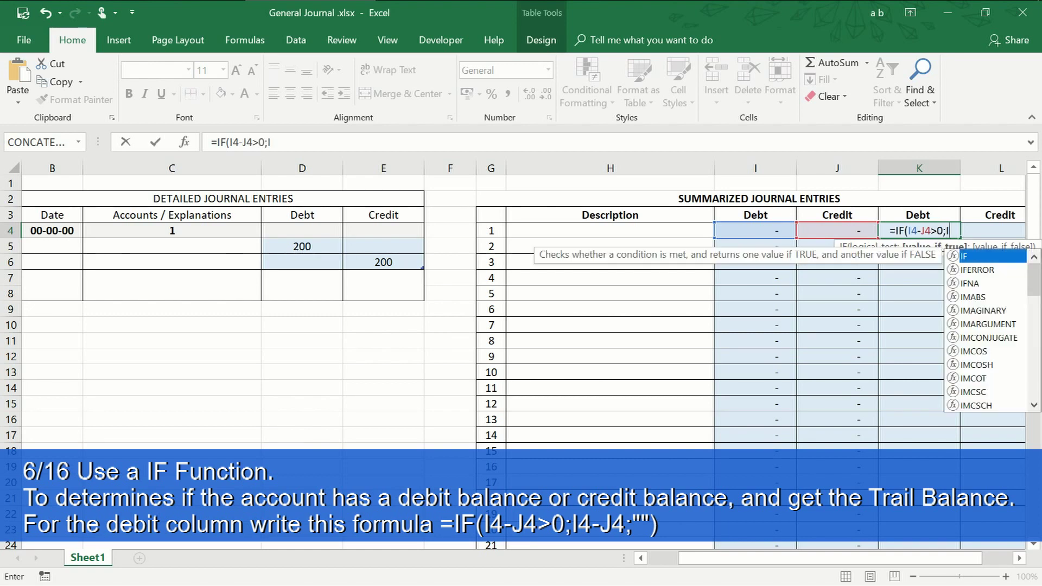
text(4-)
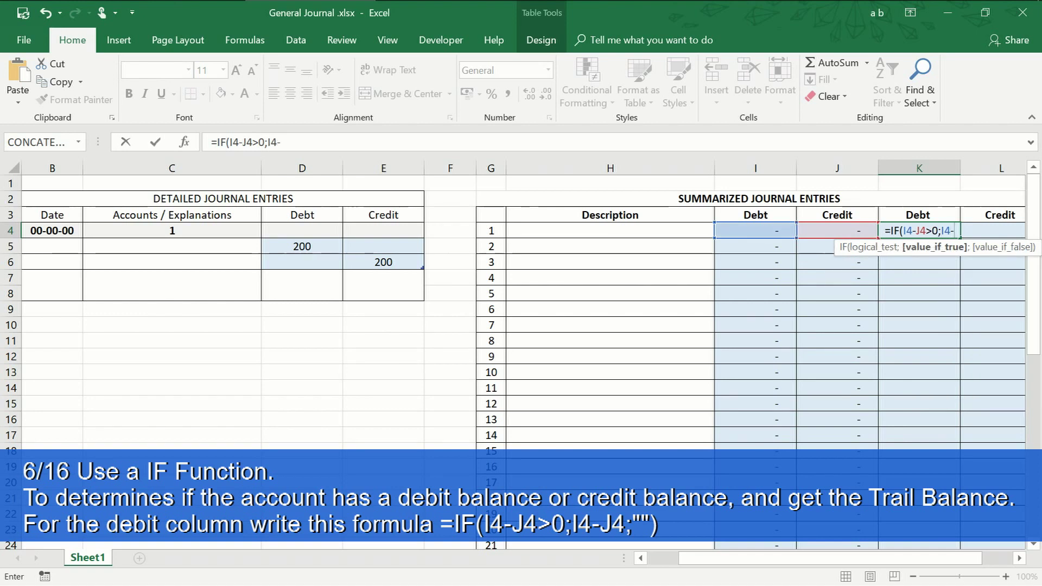
text(J4)
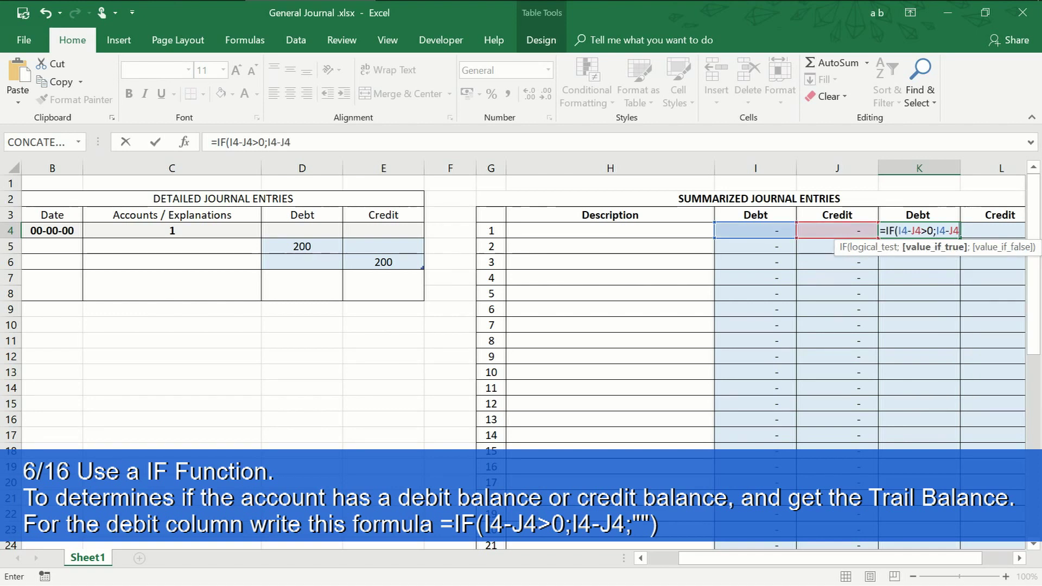
text(;)
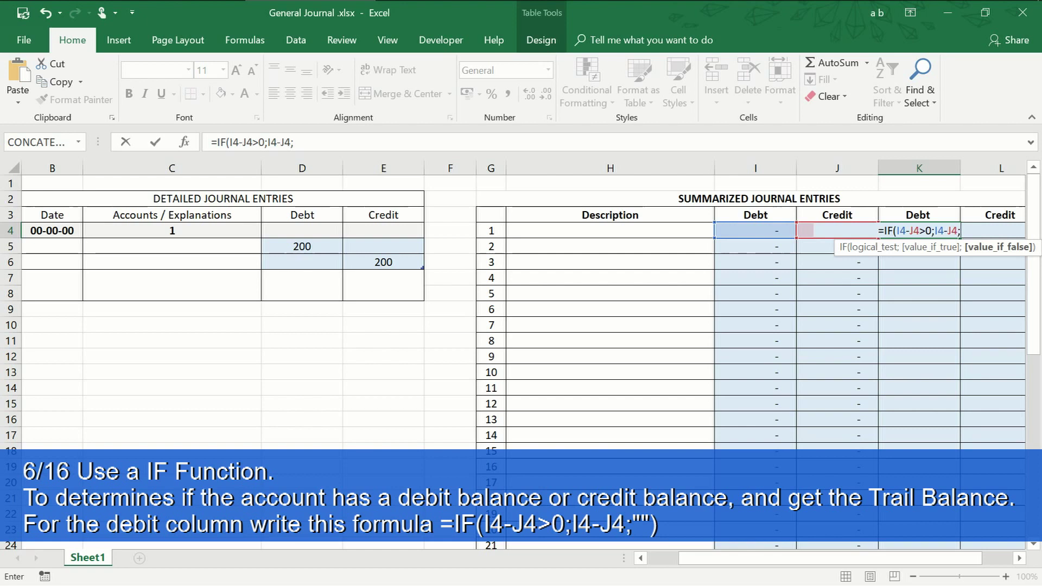
text("")
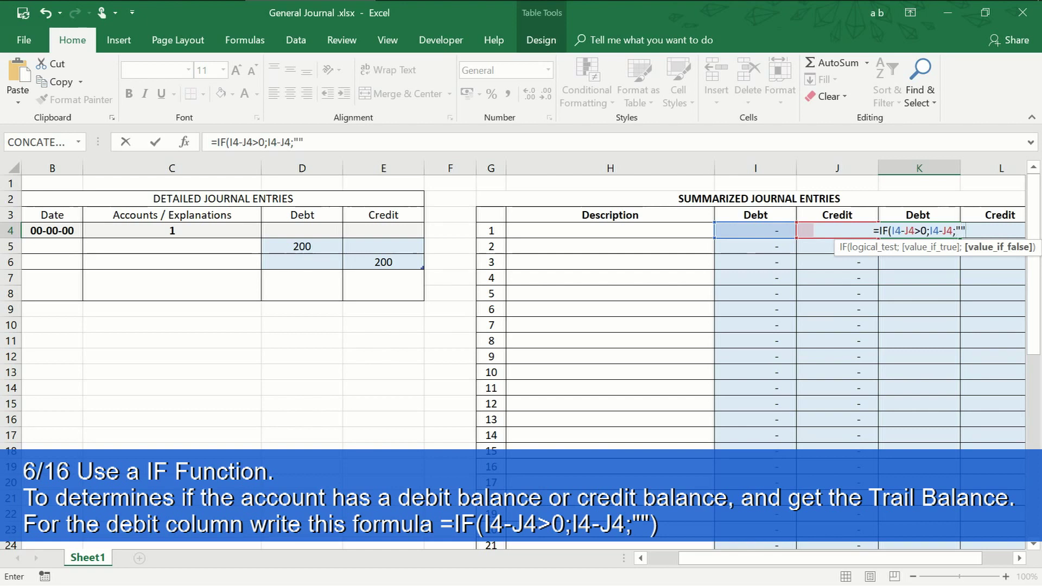
text())
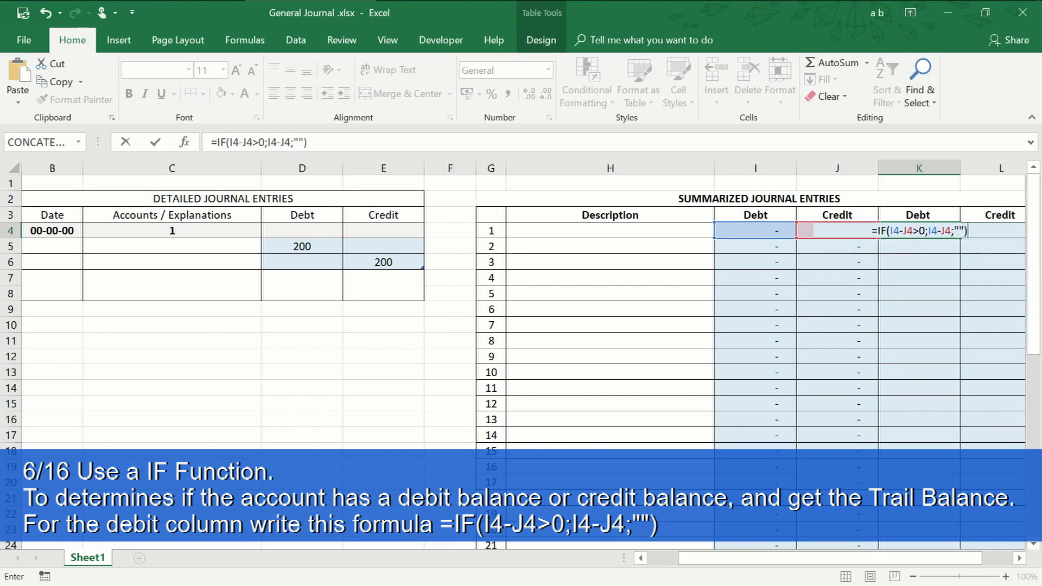
key(Return)
key(Return)
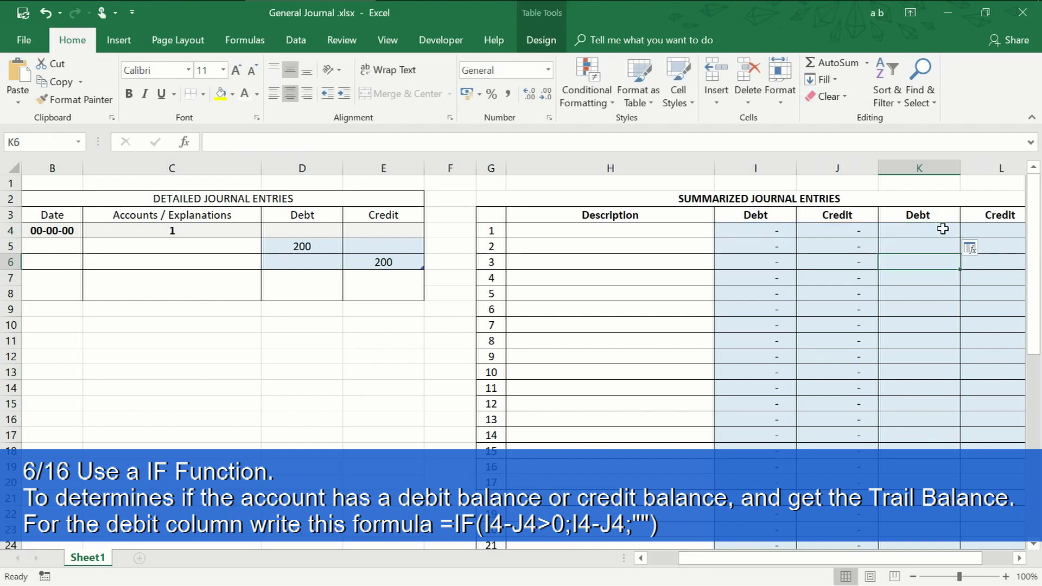
click(971, 249)
click(958, 266)
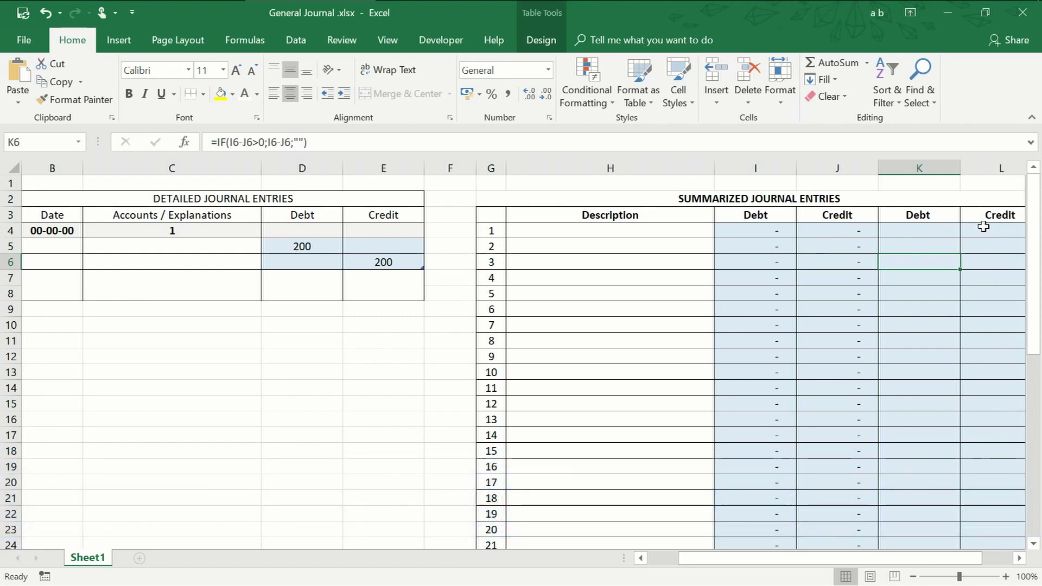
Step: Enter =IF(J4-I4>0;J4-I4;"") in L4 and overwrite the whole second summarized Credit column with this formula
click(983, 227)
text(=IF()
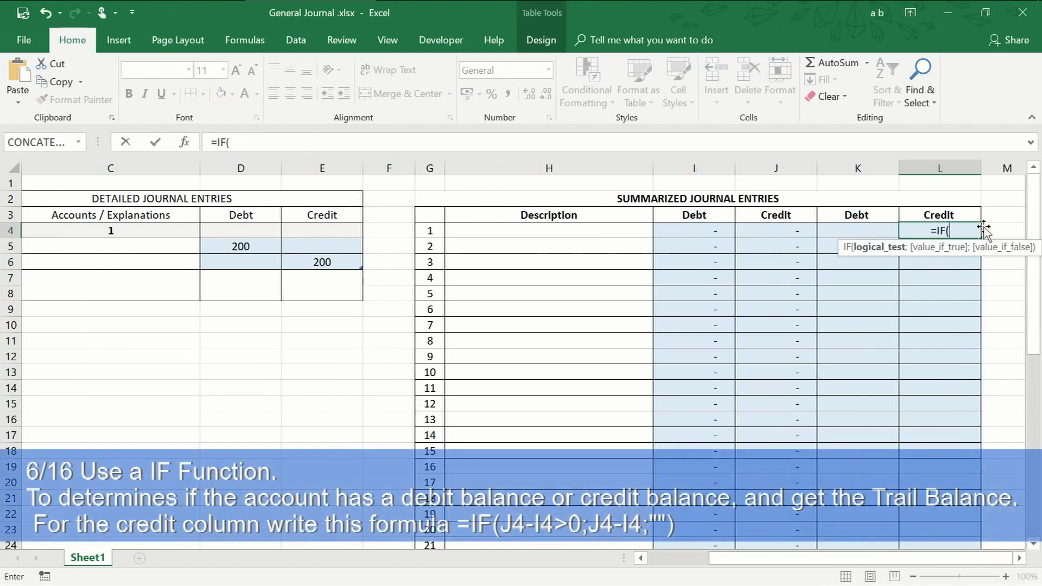
text(J)
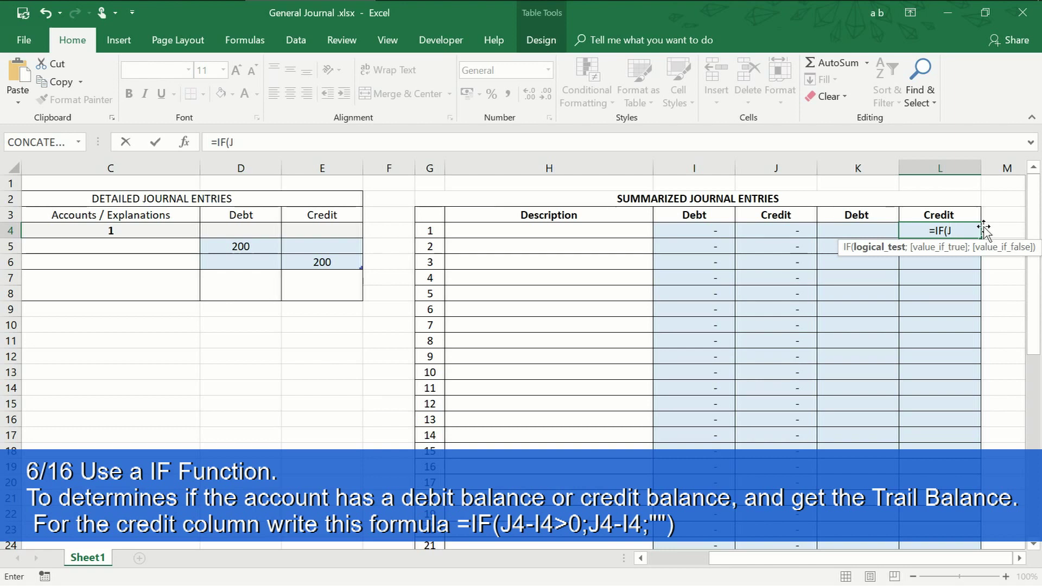
text(8-)
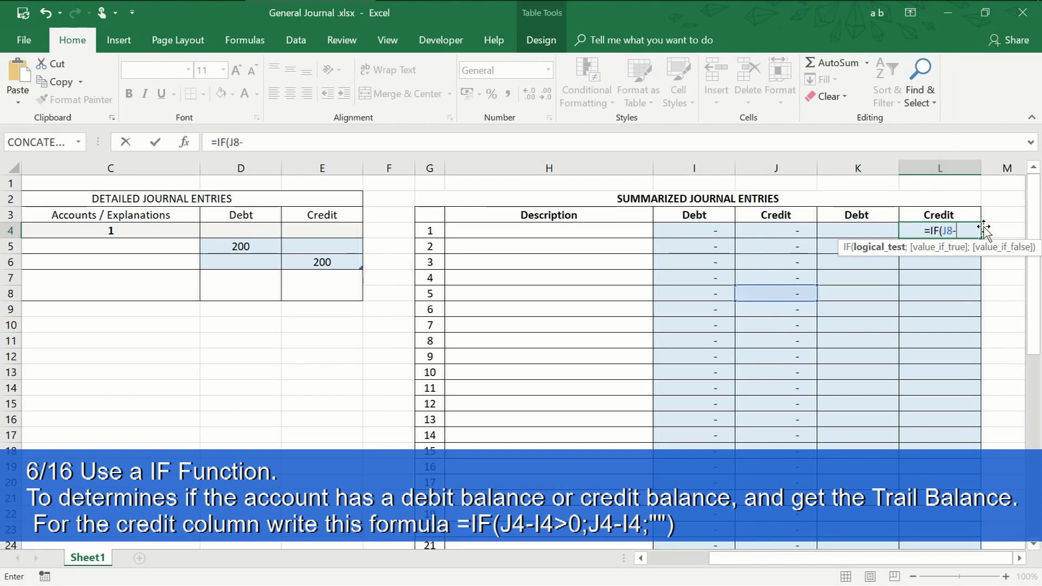
key(BackSpace)
key(BackSpace)
text(4)
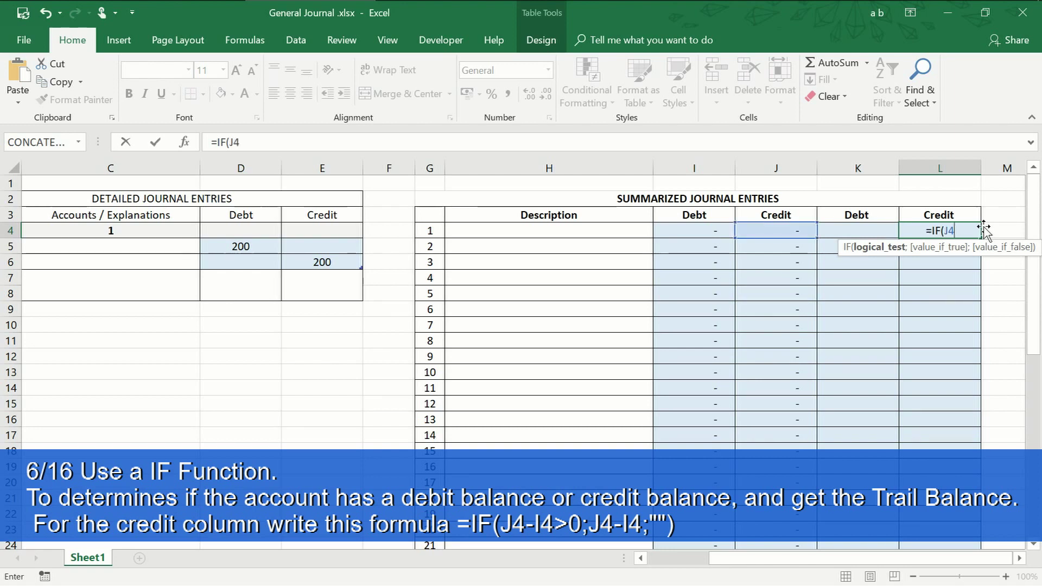
text(-I)
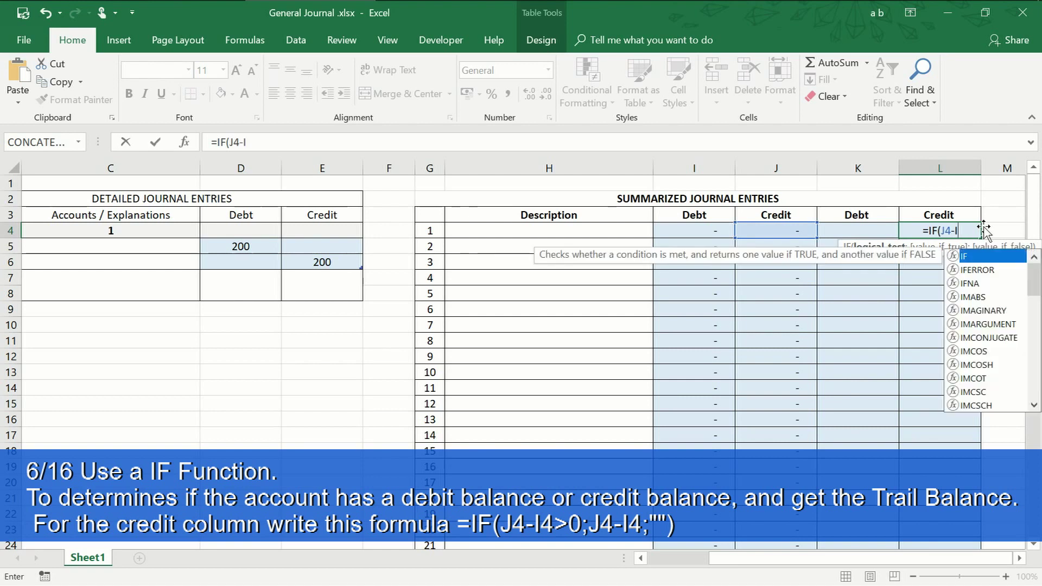
text(4)
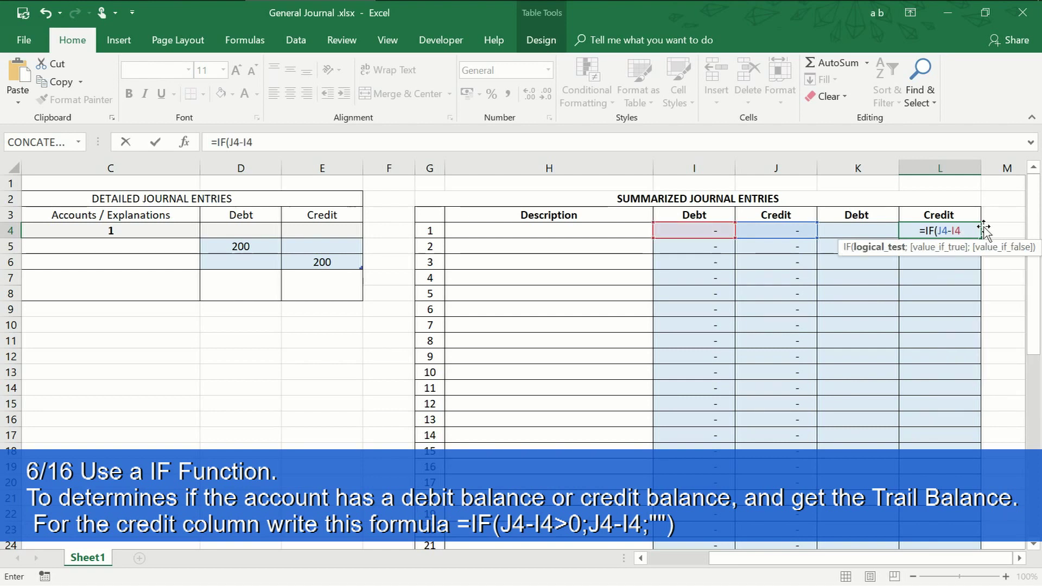
text(>=)
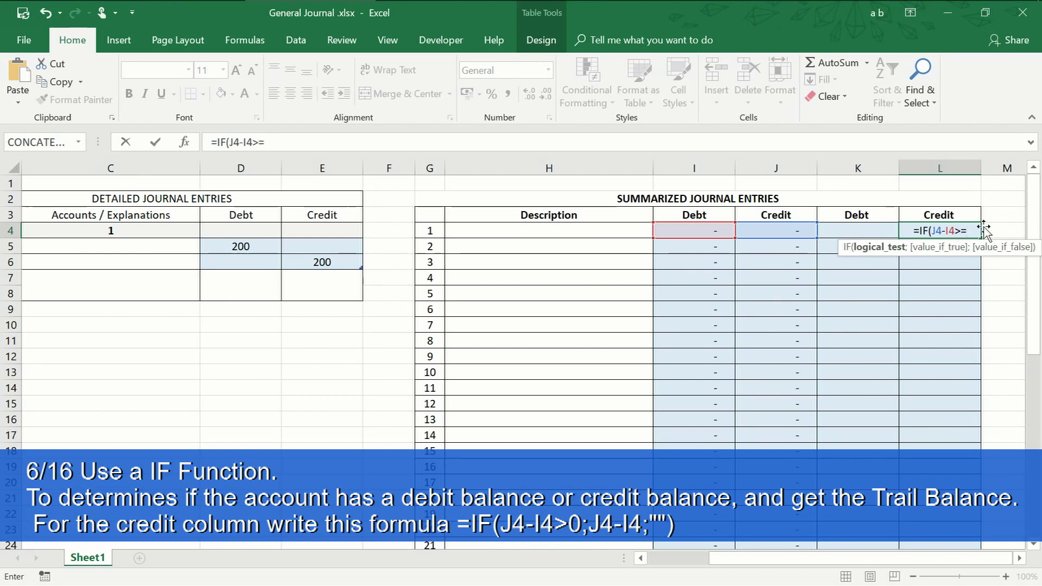
key(BackSpace)
text(0;)
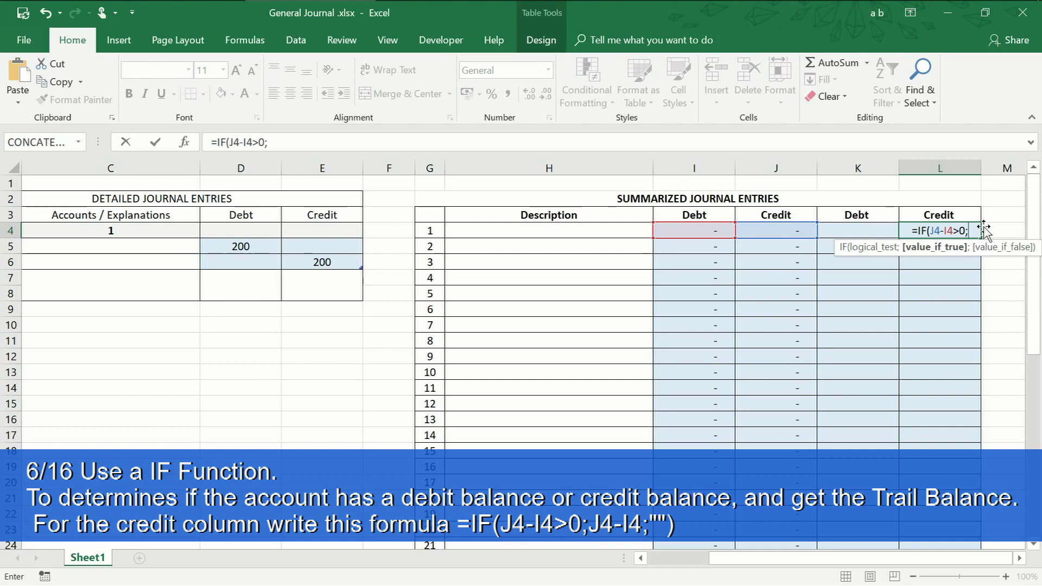
text(J4-)
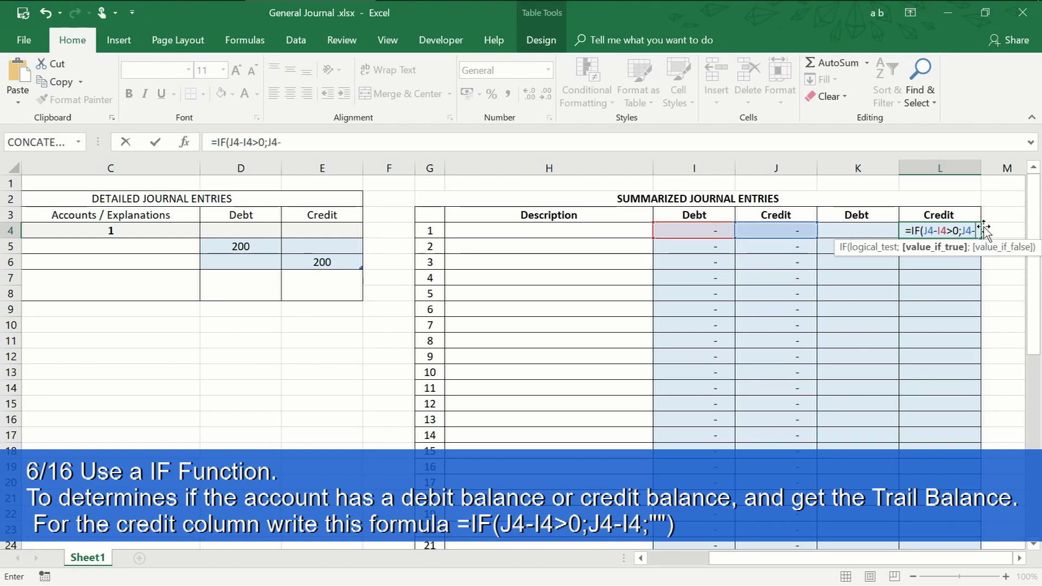
text(I4;)
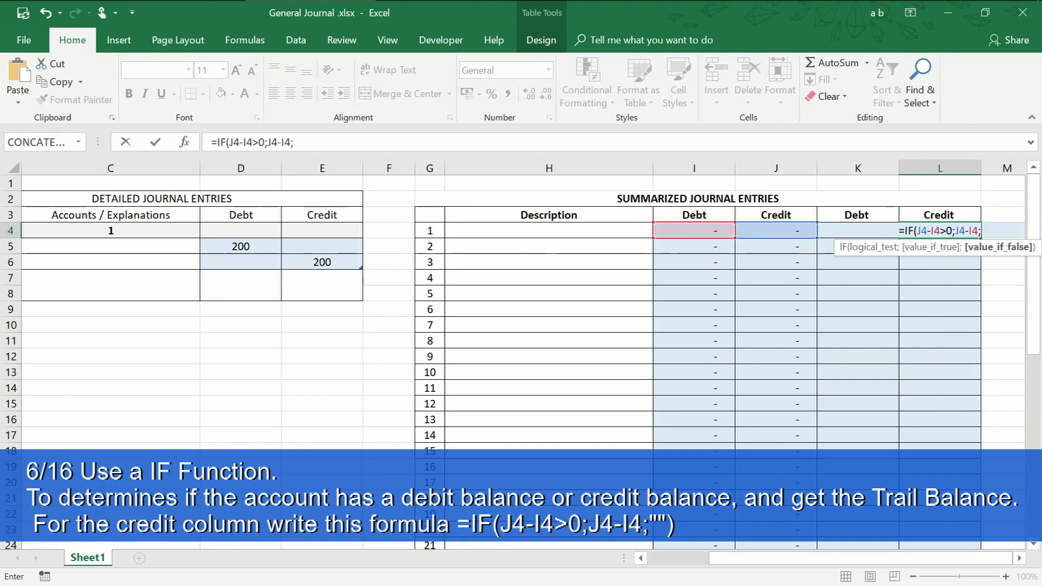
text(")
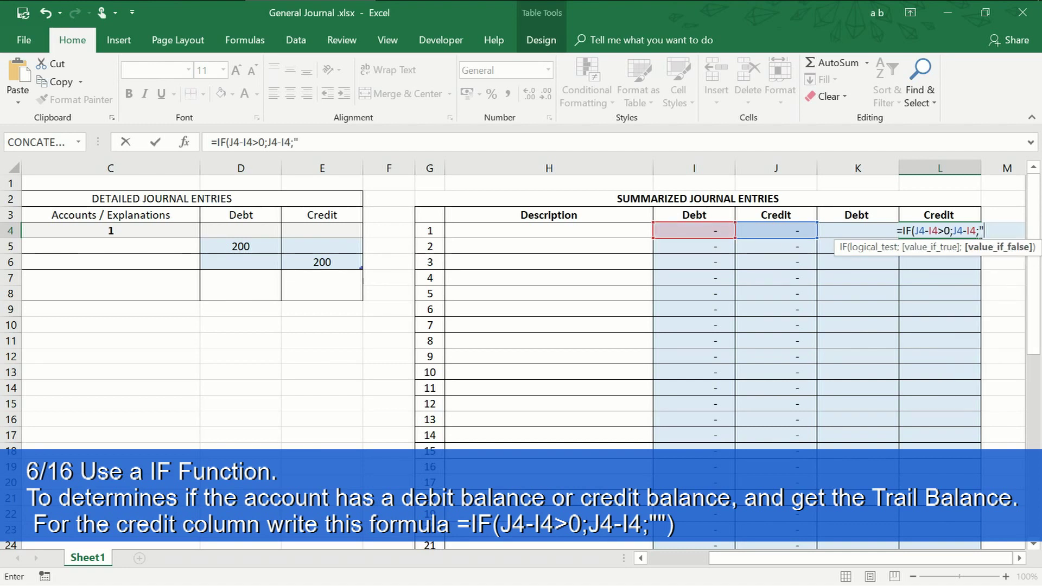
text("))
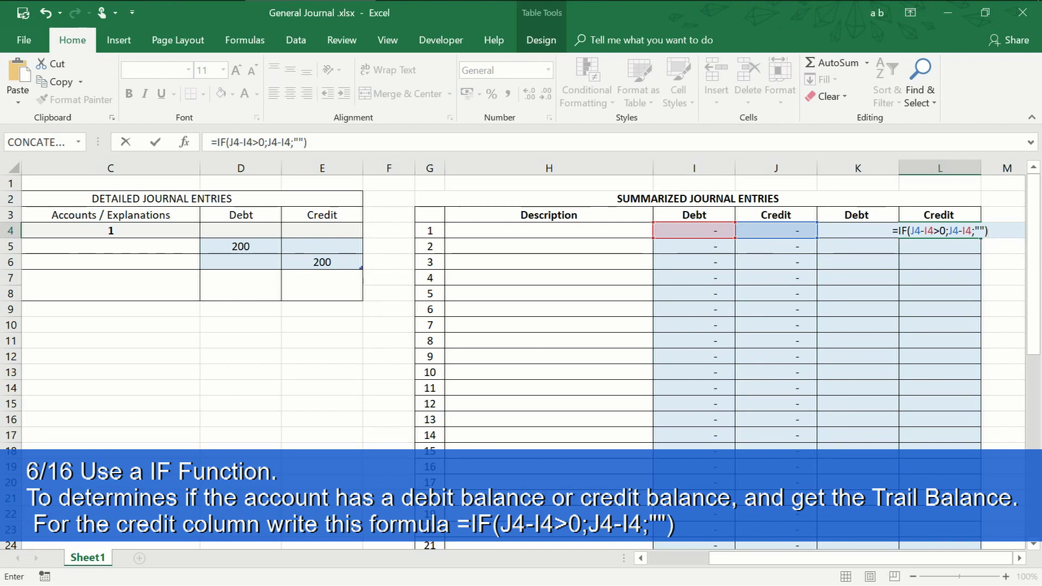
key(Return)
click(998, 248)
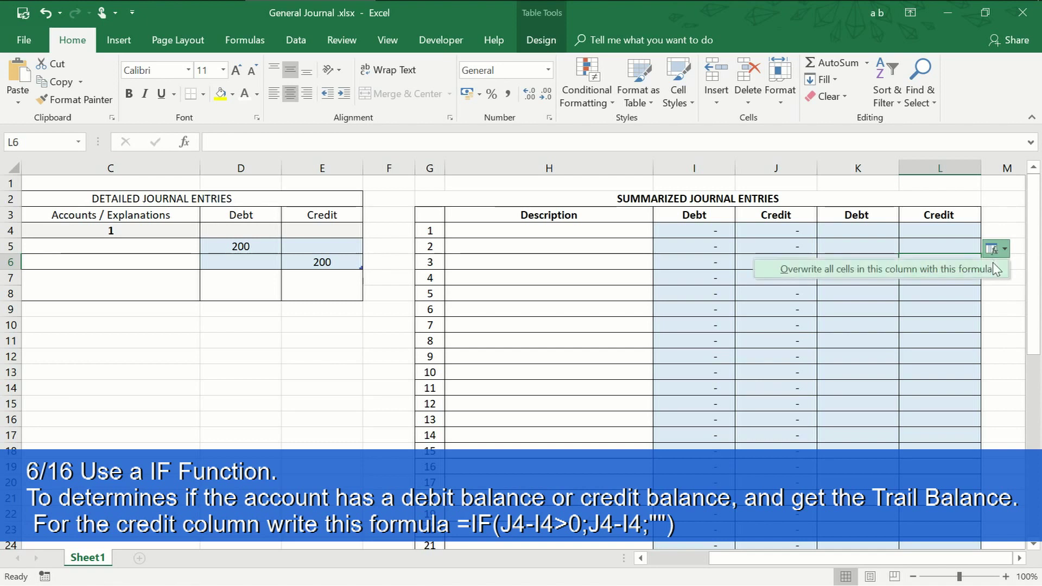
click(996, 270)
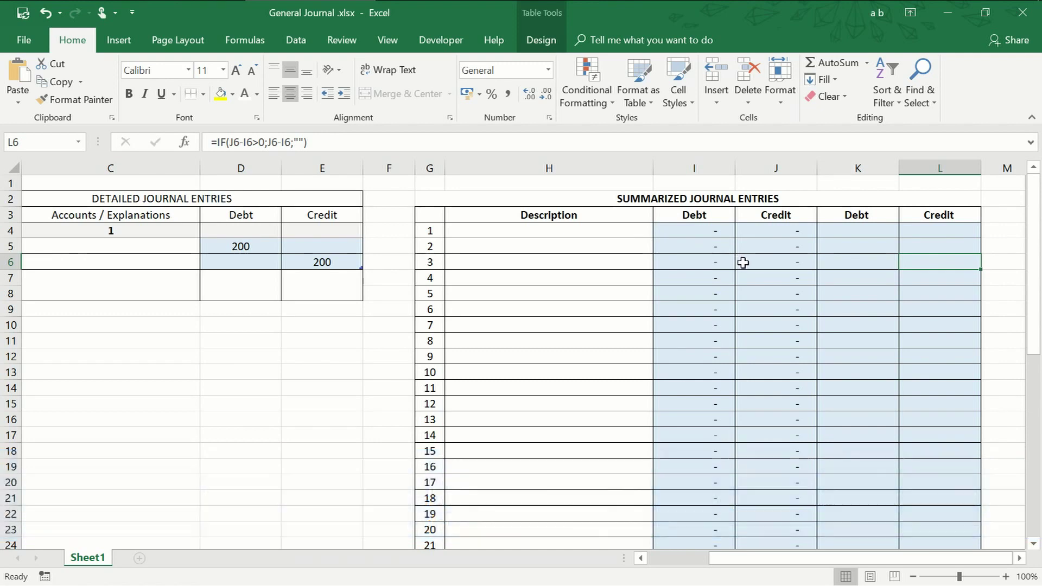
Step: Add an automatic total of the first summarized Debt column in I27 and undo the table's automatic expansion over that row
scroll(743, 263, down, 5)
click(703, 355)
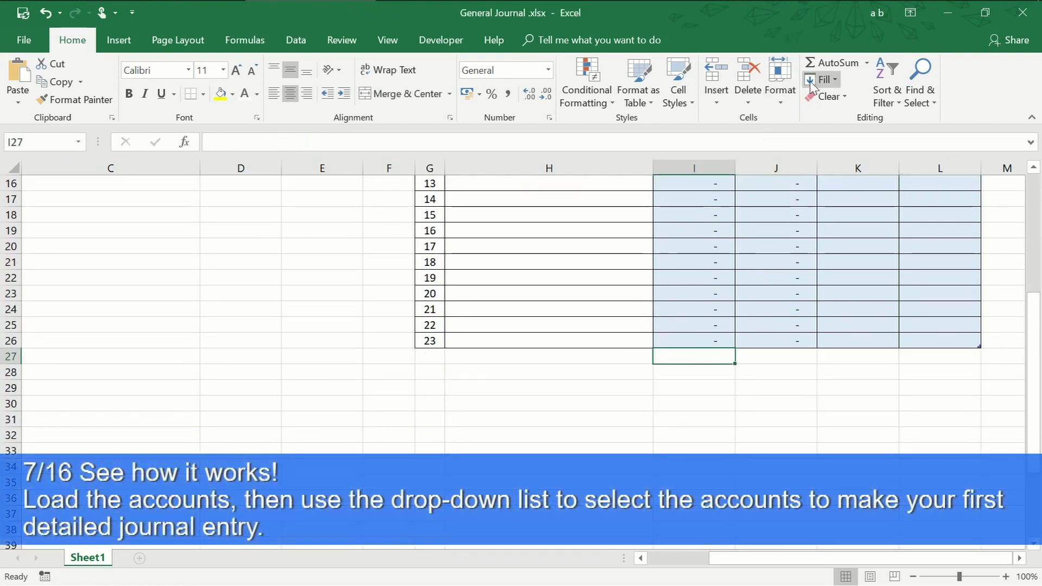
click(822, 63)
click(831, 63)
click(831, 63)
click(831, 63)
click(830, 63)
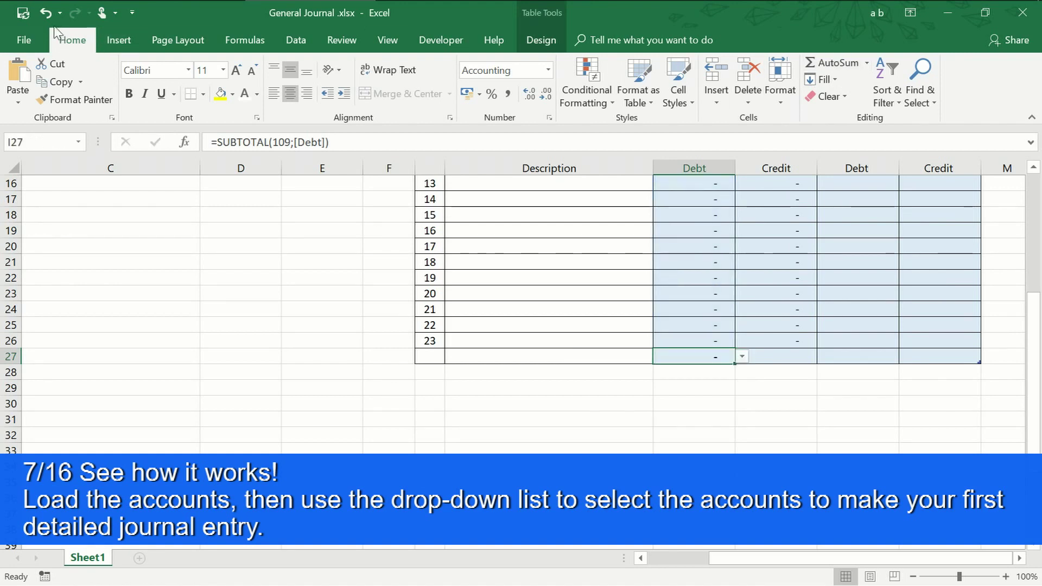
click(47, 12)
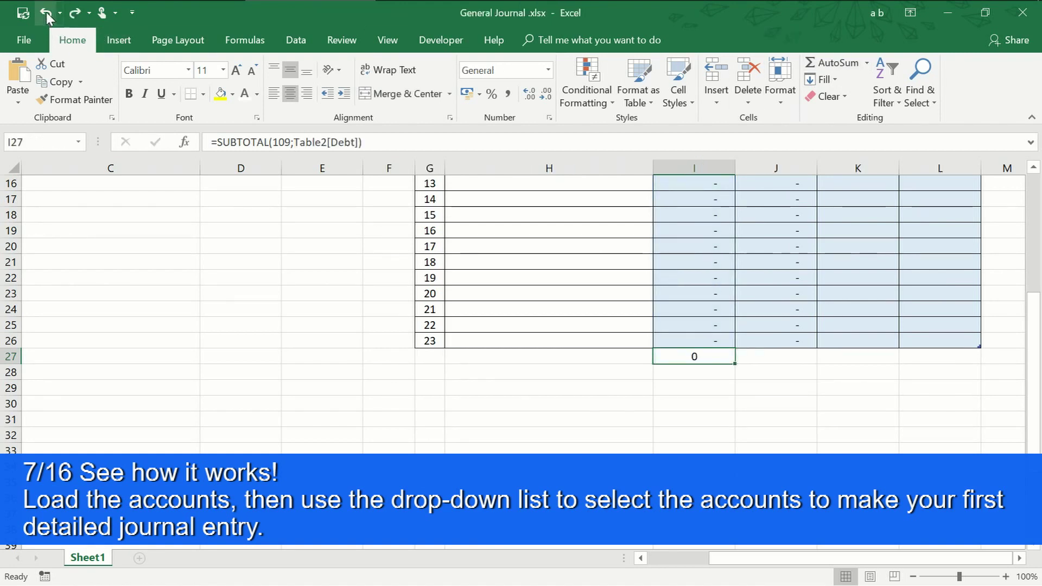
Step: Copy the I27 total across to L27 and format the four totals with the comma-style Accounting number format
drag(735, 364, 951, 359)
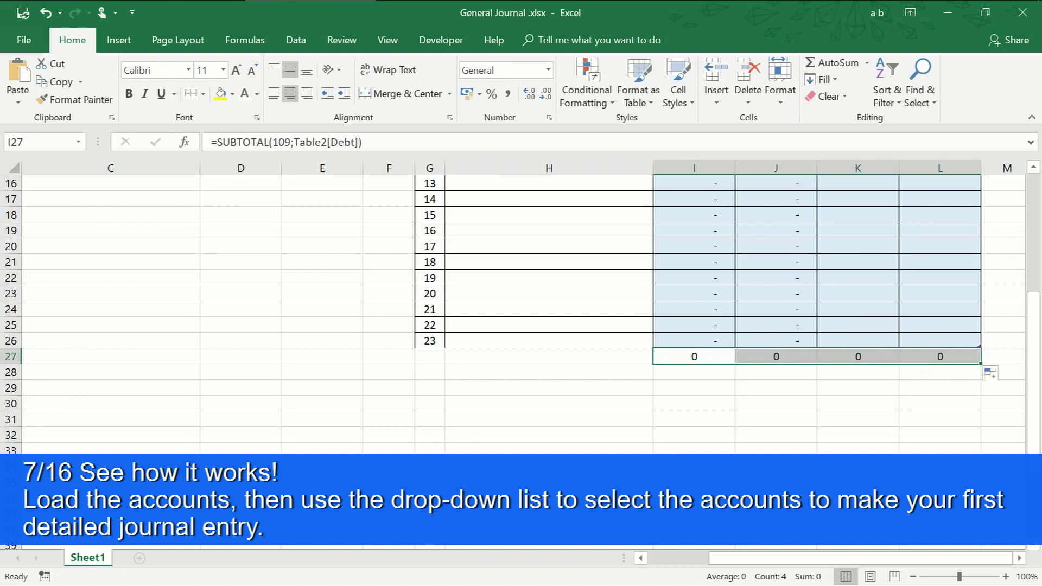
click(508, 94)
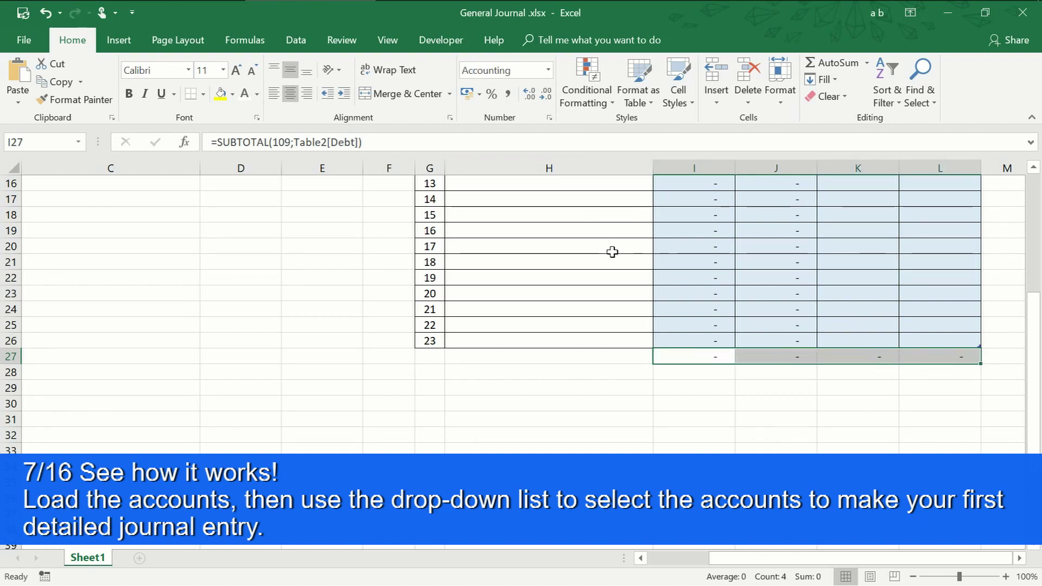
Step: Enter the accounts Cash in H4 and Owner Capital in H5 of the summarized Description column
scroll(618, 280, up, 5)
click(597, 230)
text(Cash)
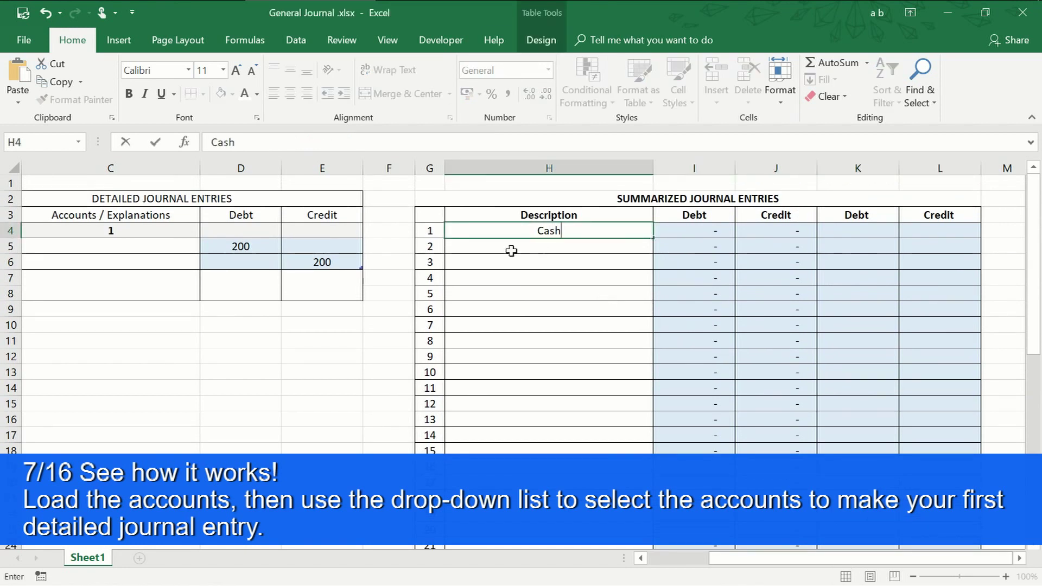
key(Return)
text(Ow)
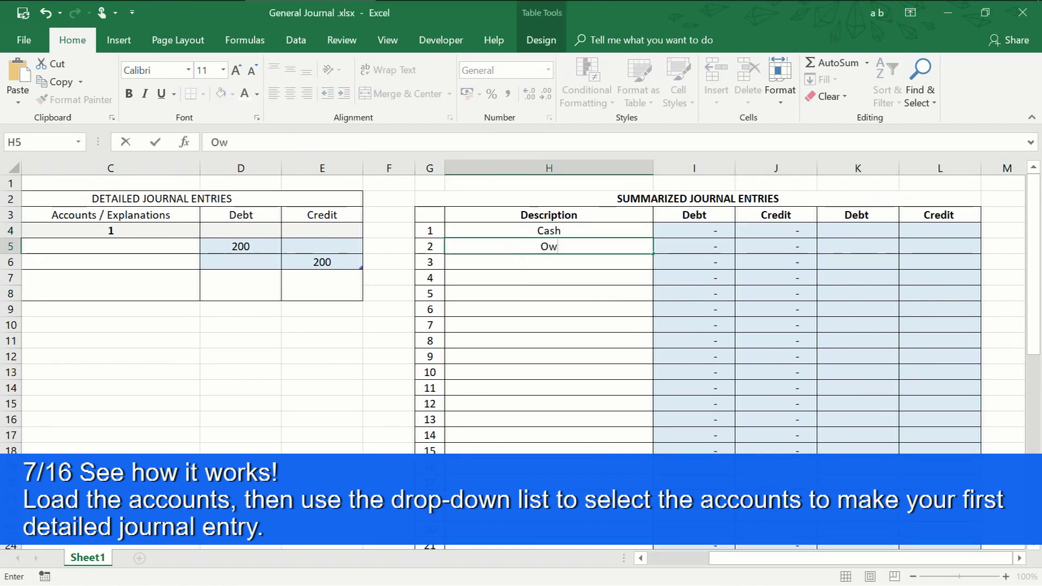
text(ner Capital)
Step: Choose Cash in C5 and Owner Capital in C6 from the account drop-down lists of the first detailed journal entry
click(642, 559)
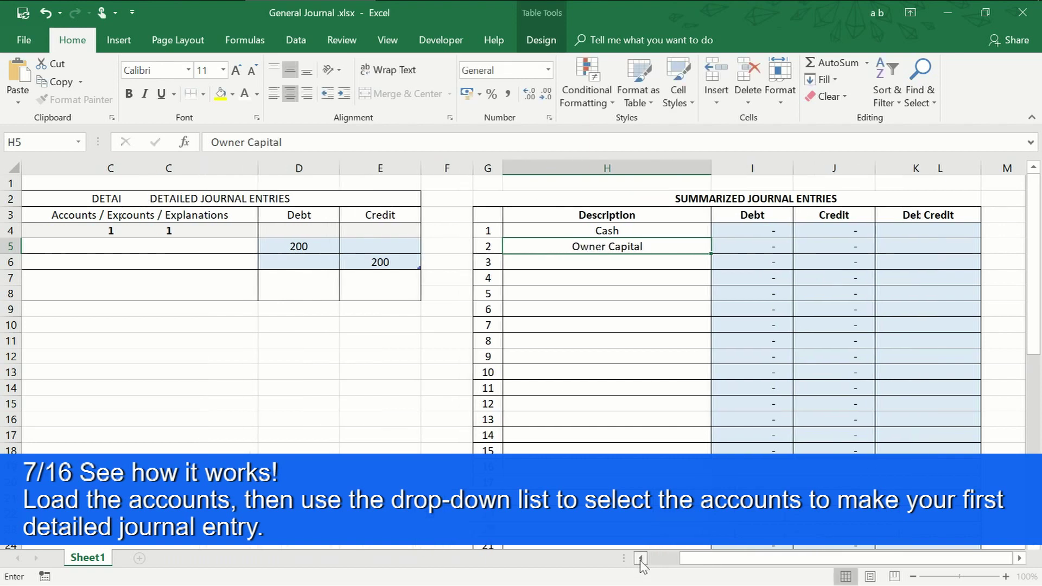
click(266, 246)
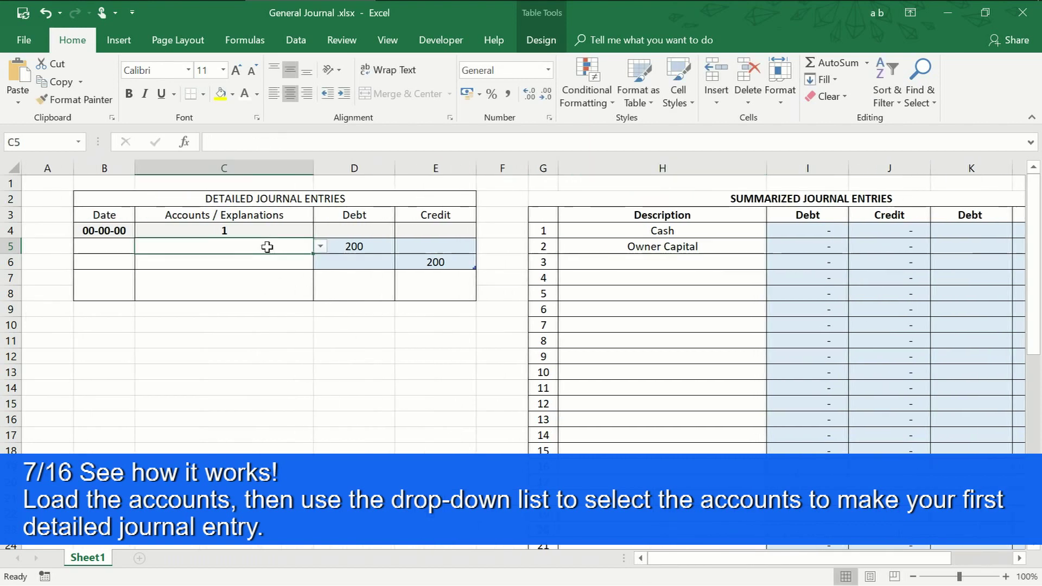
click(322, 247)
click(300, 259)
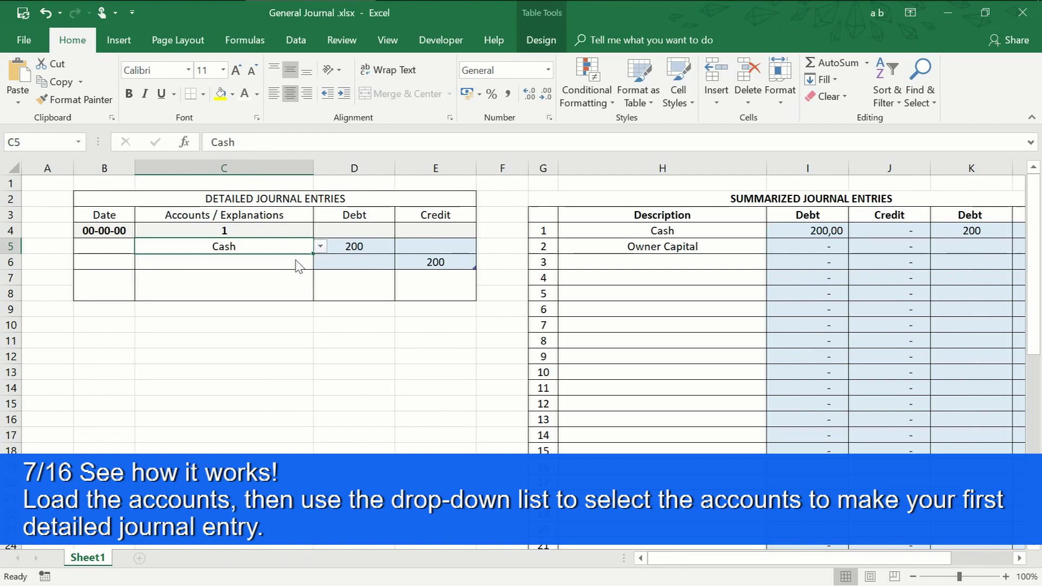
click(307, 260)
click(320, 262)
click(319, 280)
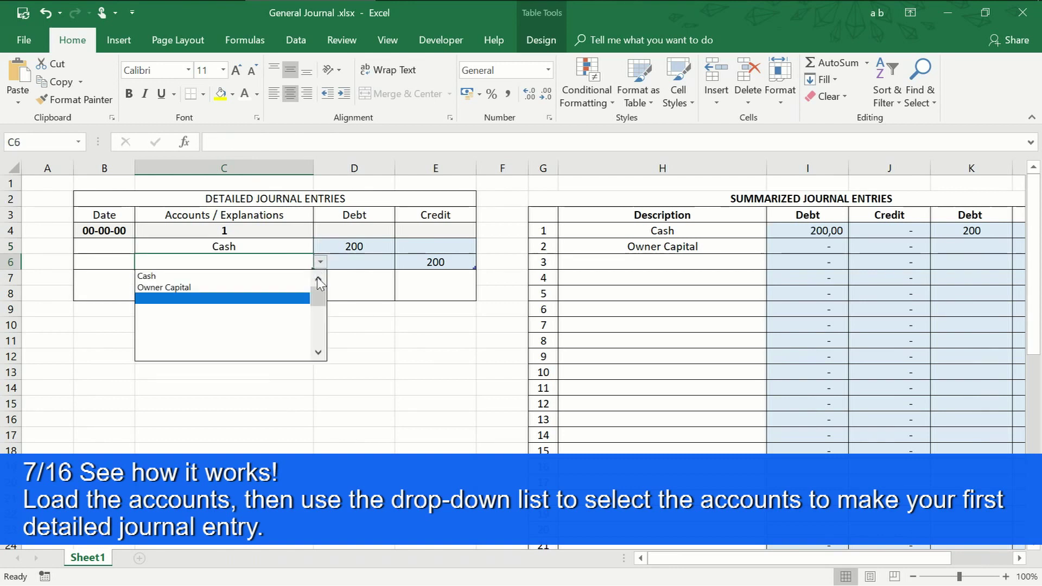
click(288, 288)
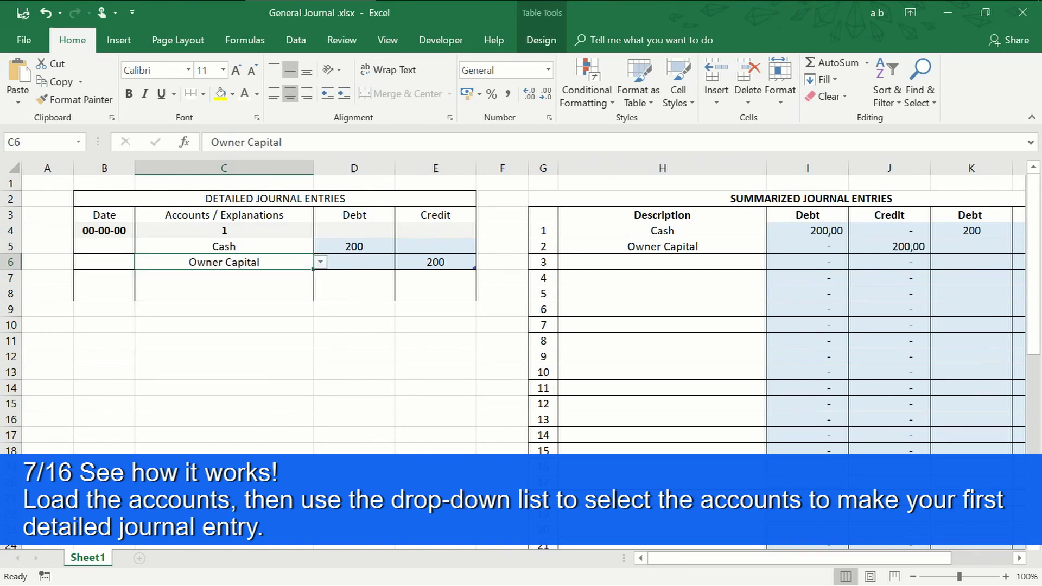
Step: Format the trial balance cells K4:L5 with the comma-style Accounting number format
click(913, 577)
drag(875, 223, 928, 238)
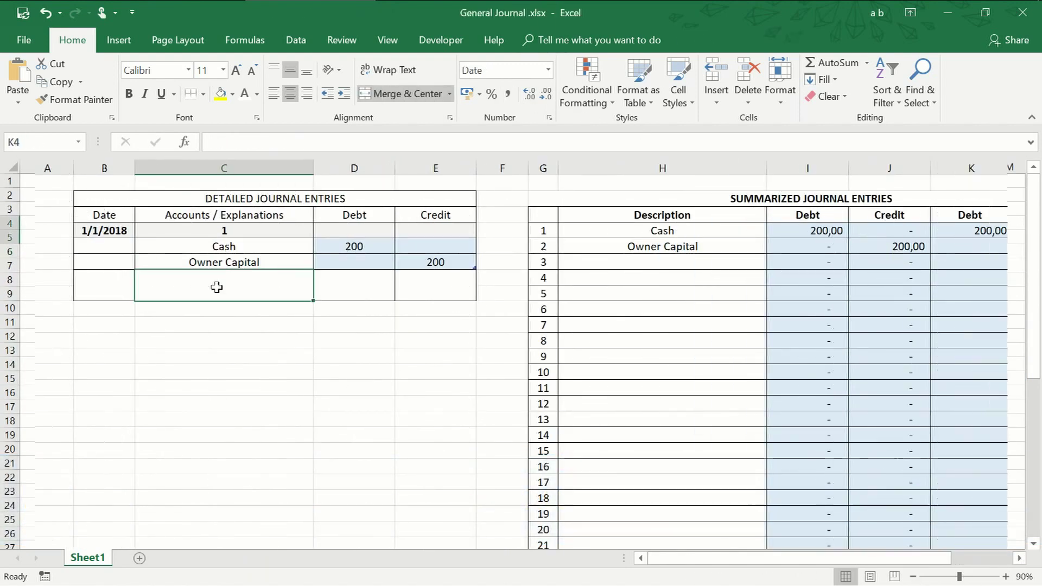
Step: Date the first detailed journal entry 1/1/2018 and enter "Invest in Business" as its explanation in C7
text(Invest)
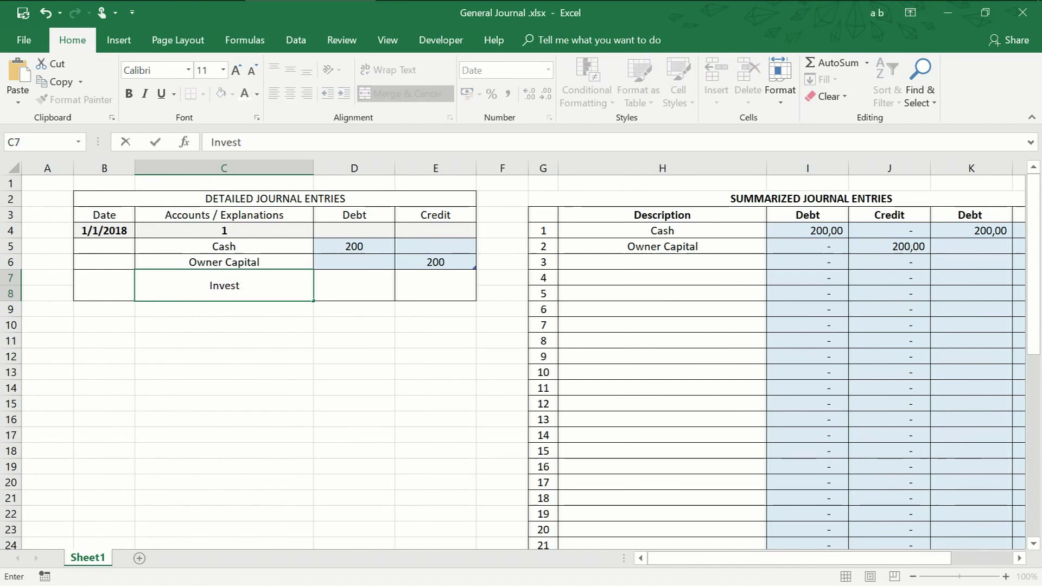
text( in Busine)
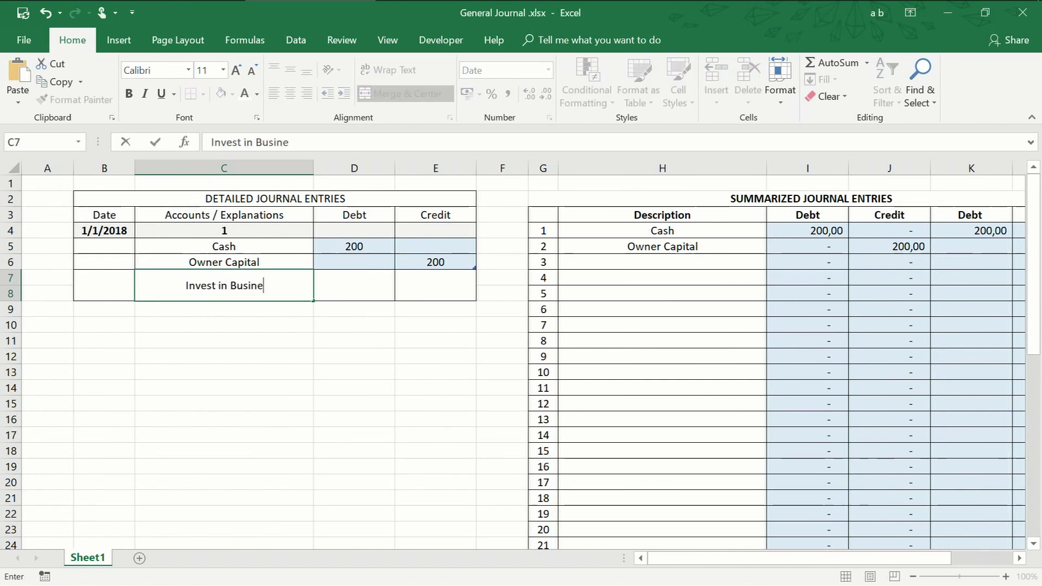
text(ss)
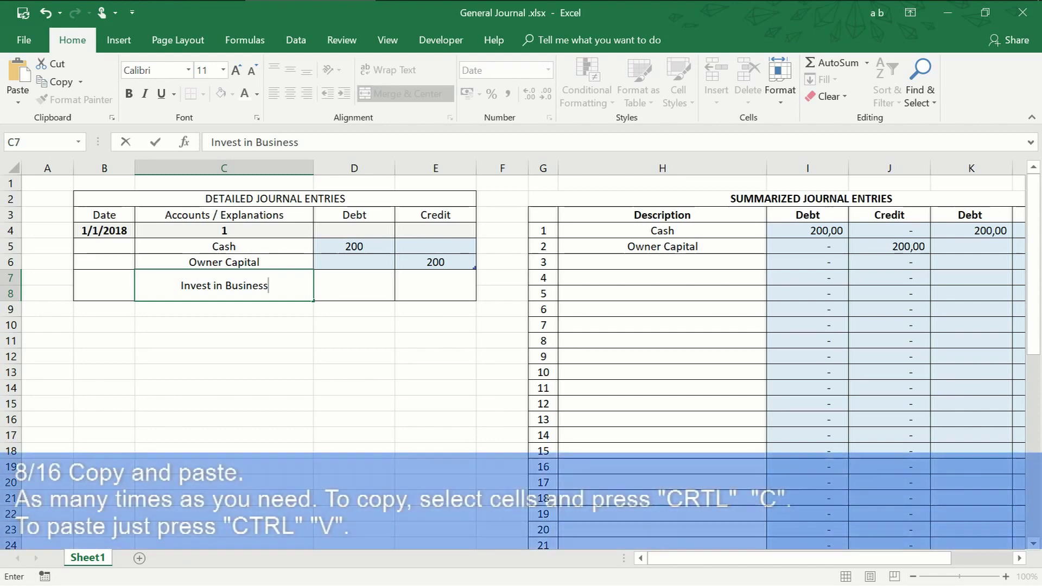
Step: Clear the accounts and amounts in C5:E6 and the explanation in C7 of the first detailed journal entry
drag(233, 247, 410, 266)
key(Delete)
click(267, 284)
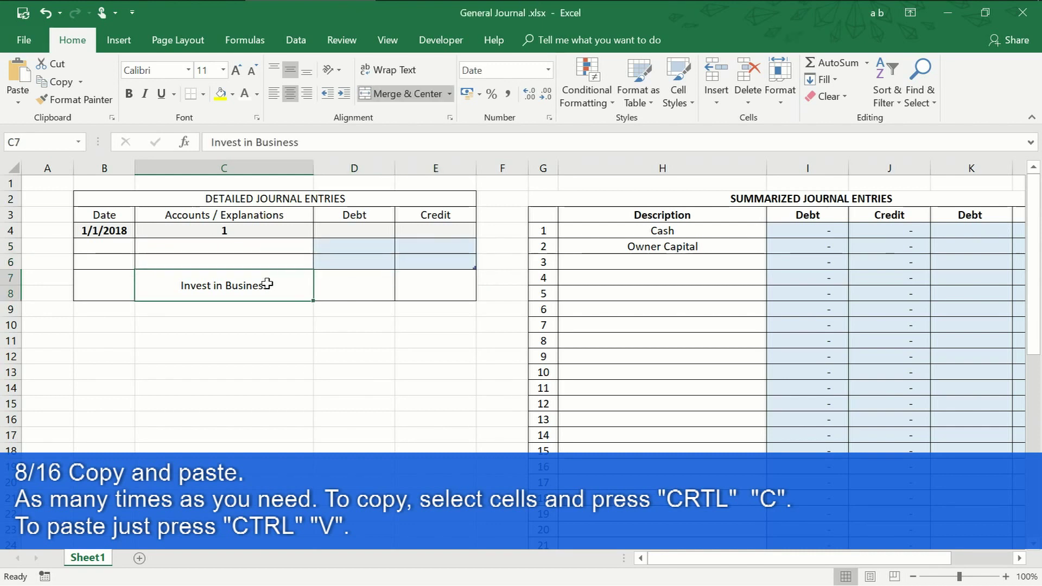
key(Delete)
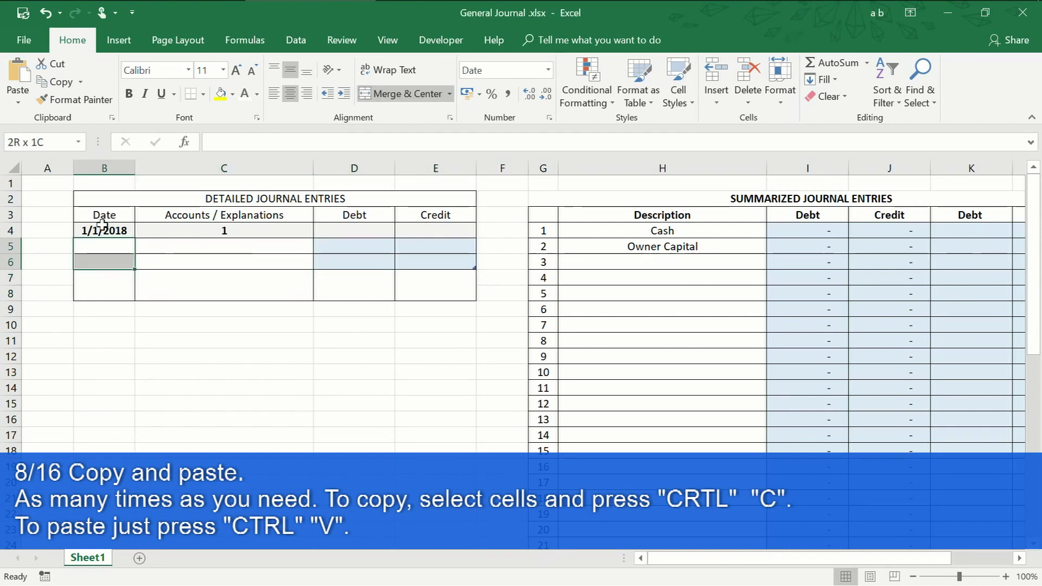
Step: Copy the blank journal entry block B4:E8 and paste it directly below, starting at B9
drag(109, 232, 439, 293)
key(ctrl+c)
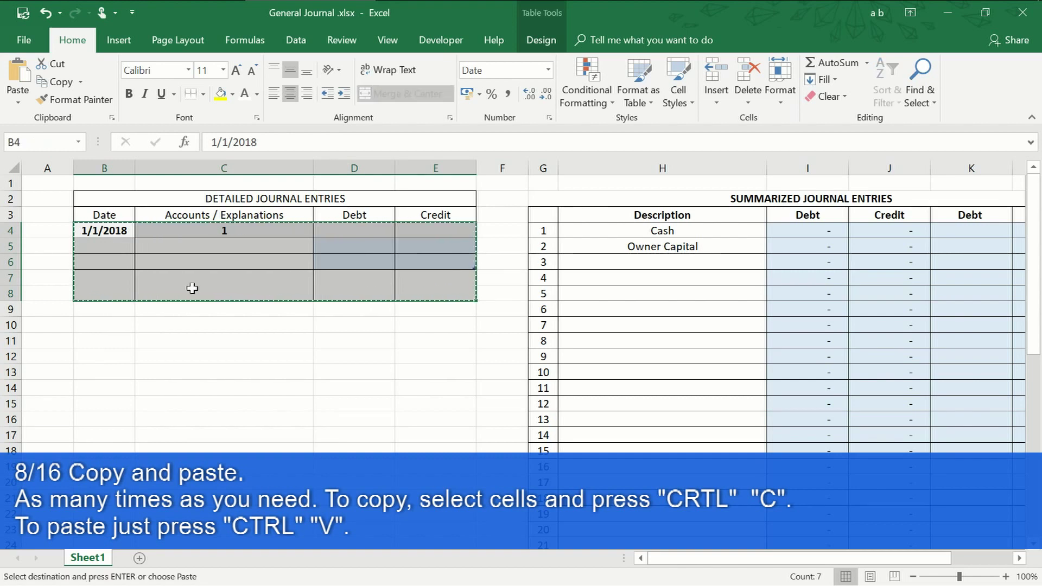
click(104, 308)
key(ctrl+v)
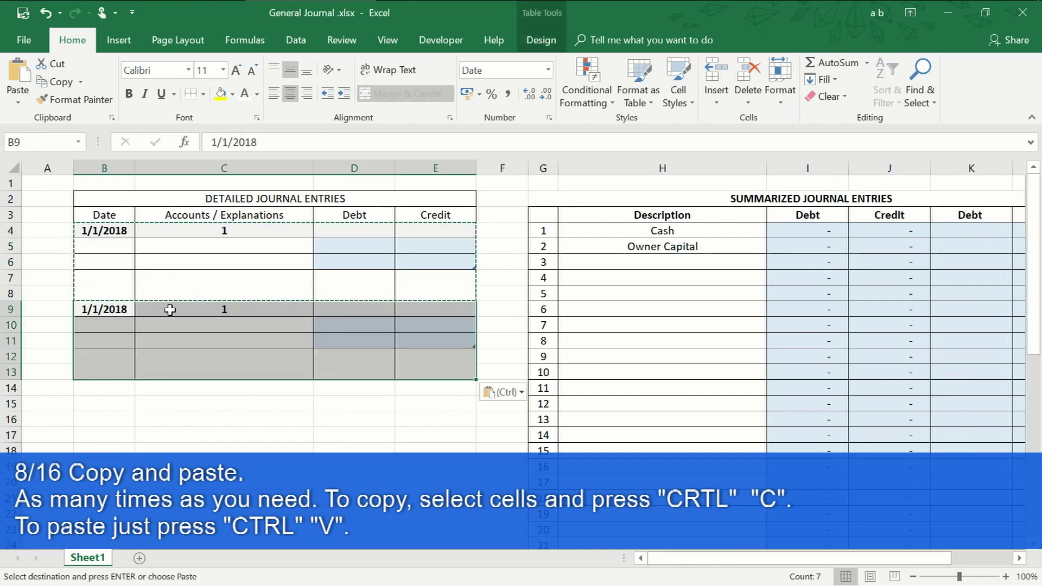
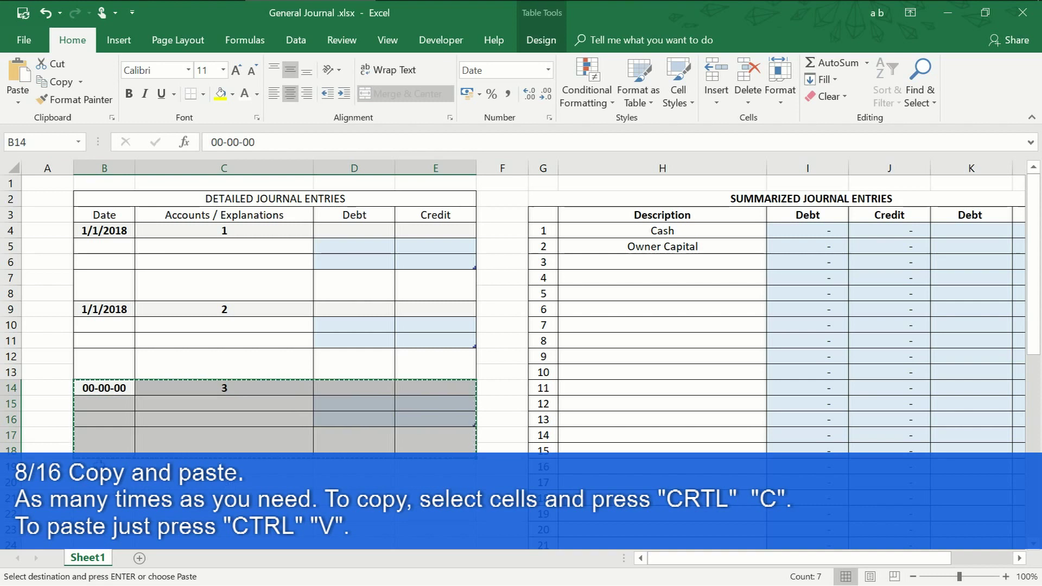
Step: Paste the copied blank journal entry block at B19 and number it 4 in C19
click(104, 467)
key(ctrl+v)
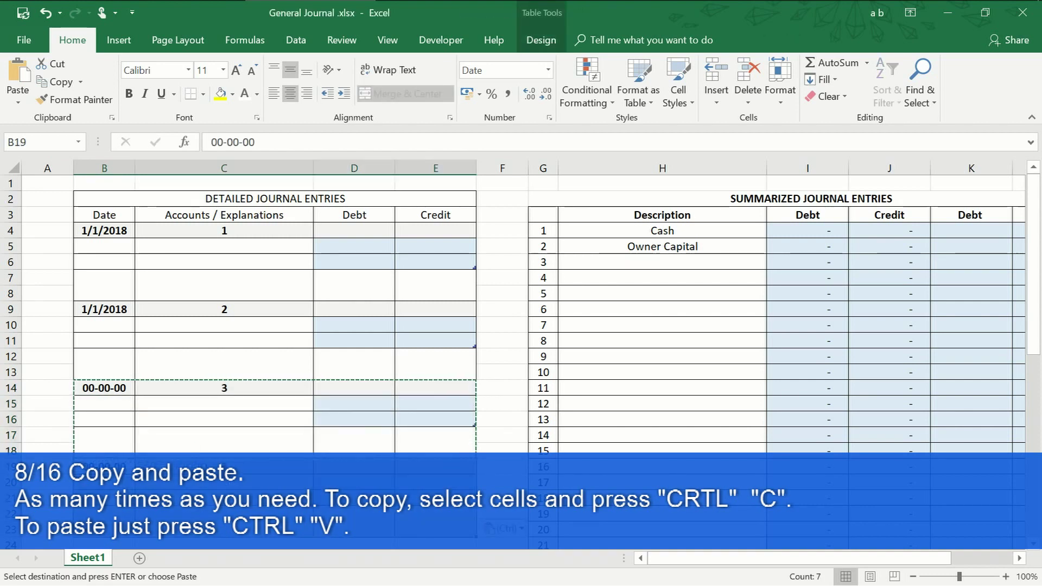
click(224, 467)
text(4)
scroll(189, 439, down, 2)
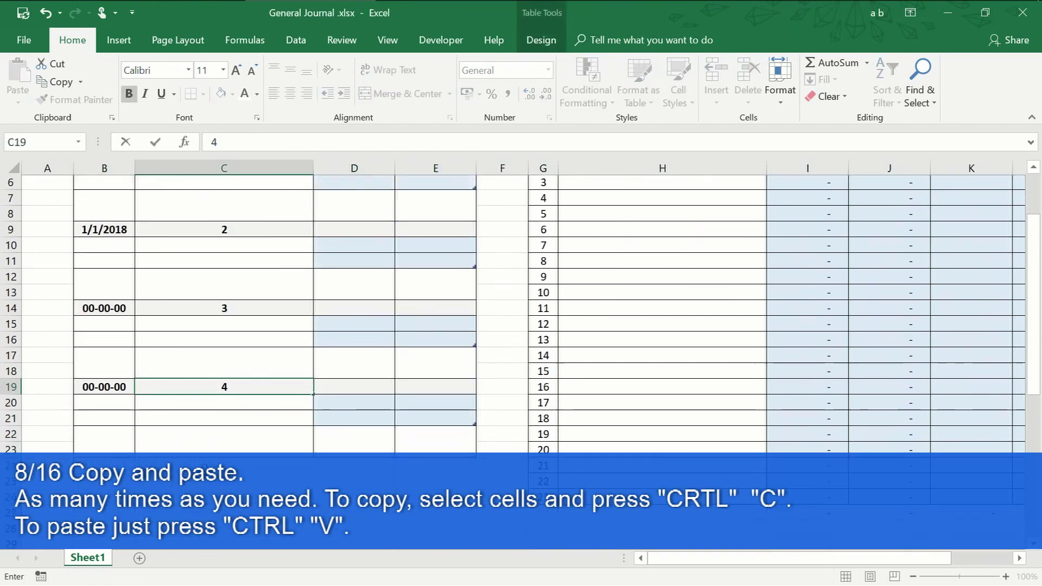
Step: Copy the blank entry block B19:E23, paste it at B24, and number the new entry 5 in C24
drag(101, 376, 441, 431)
key(ctrl+c)
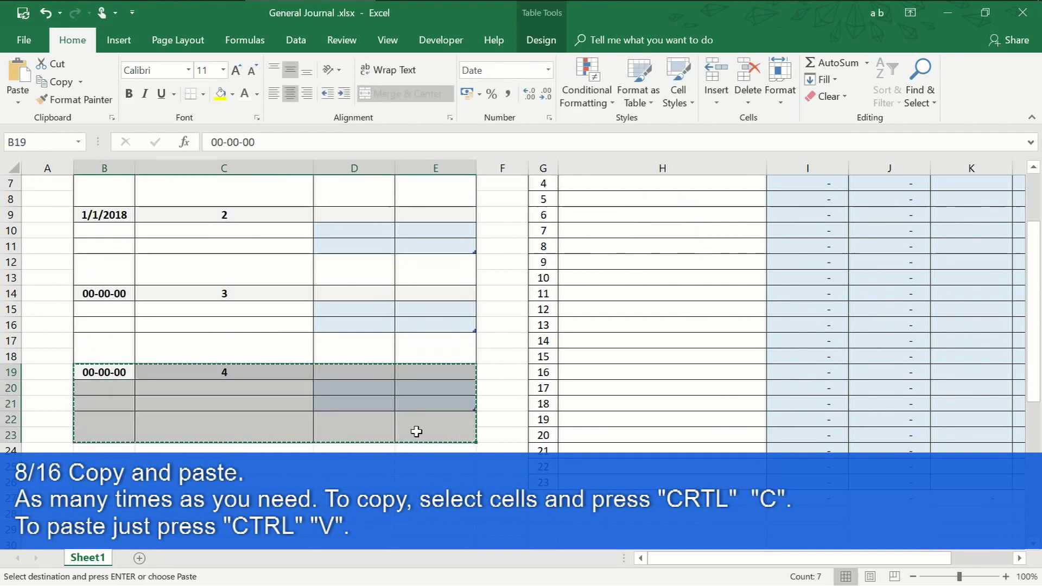
click(120, 450)
key(ctrl+v)
click(216, 448)
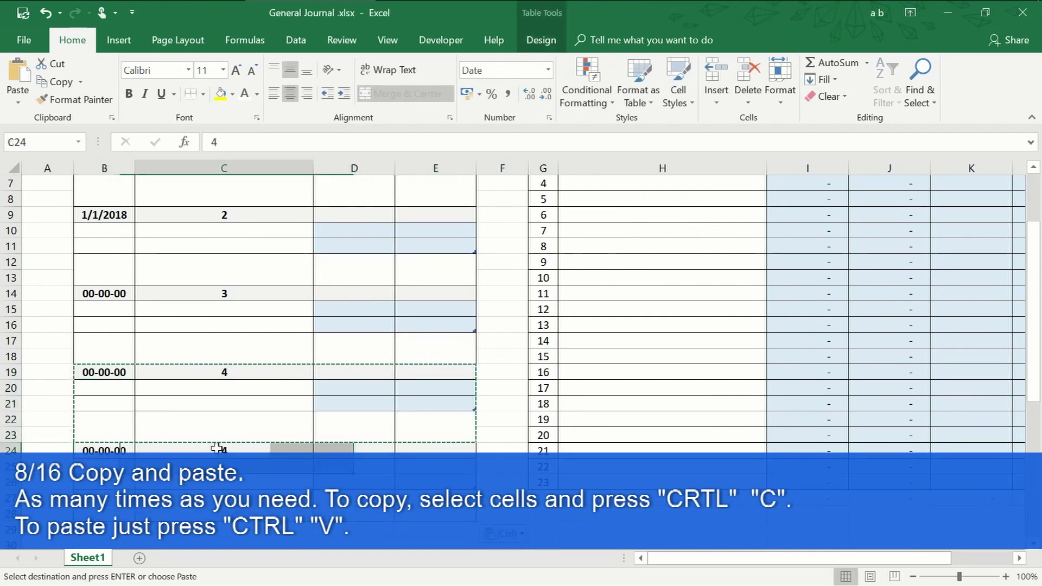
text(5)
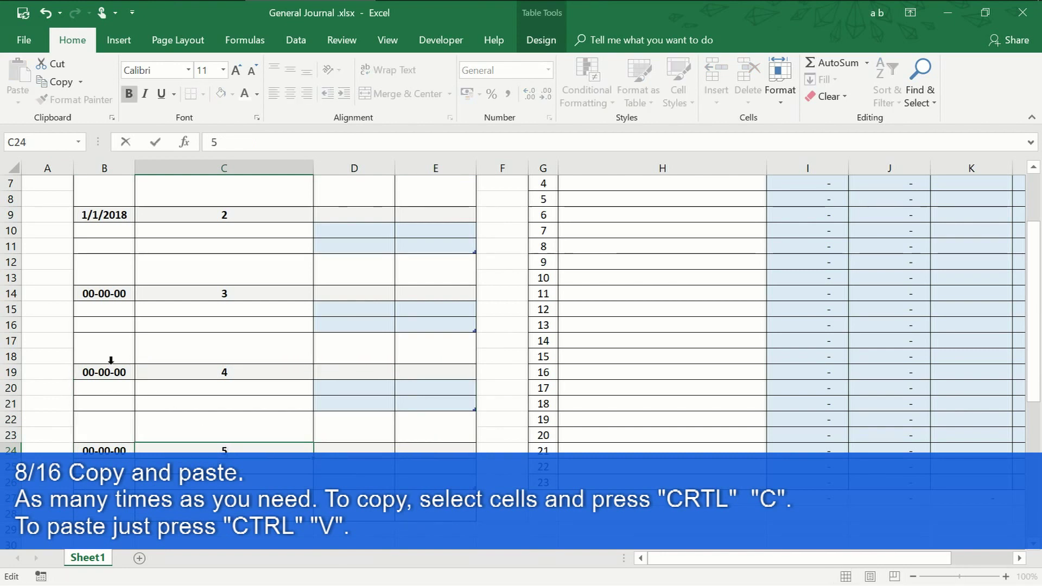
Step: Copy the placeholder date 00-00-00 from B19 into the date cells B9 and B4
click(112, 374)
key(ctrl+c)
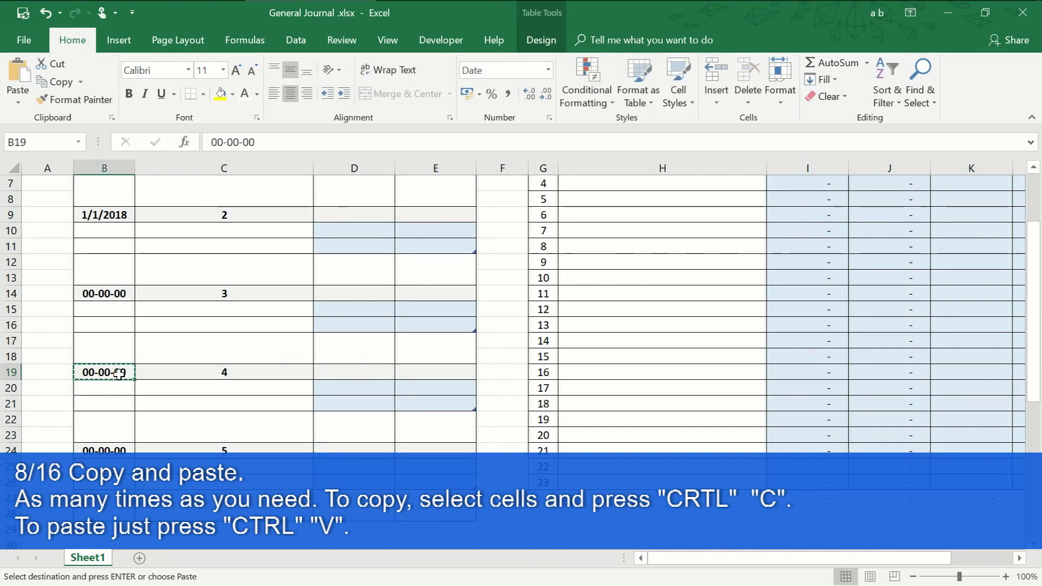
scroll(111, 369, up, 1)
click(113, 265)
key(ctrl+v)
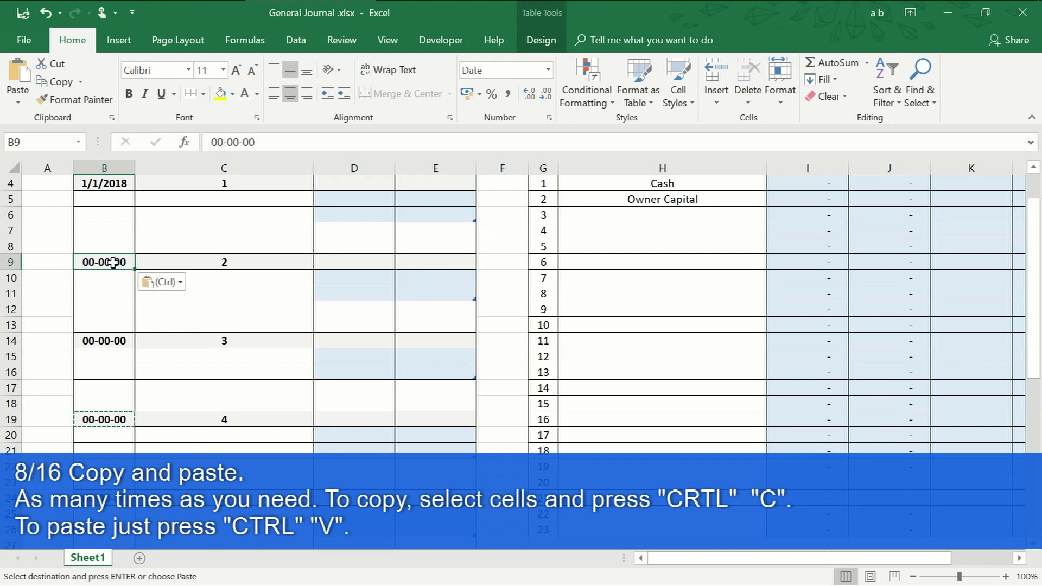
scroll(112, 264, up, 1)
click(115, 232)
key(ctrl+v)
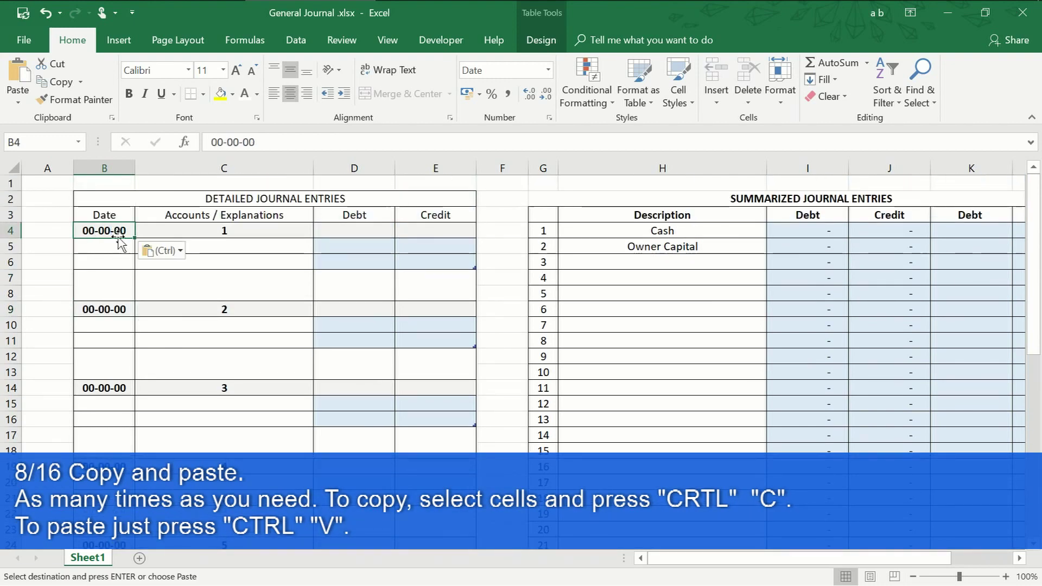
Step: Copy the five blank journal entry blocks in B4:E28 and paste them directly below, starting at B29
drag(112, 230, 457, 355)
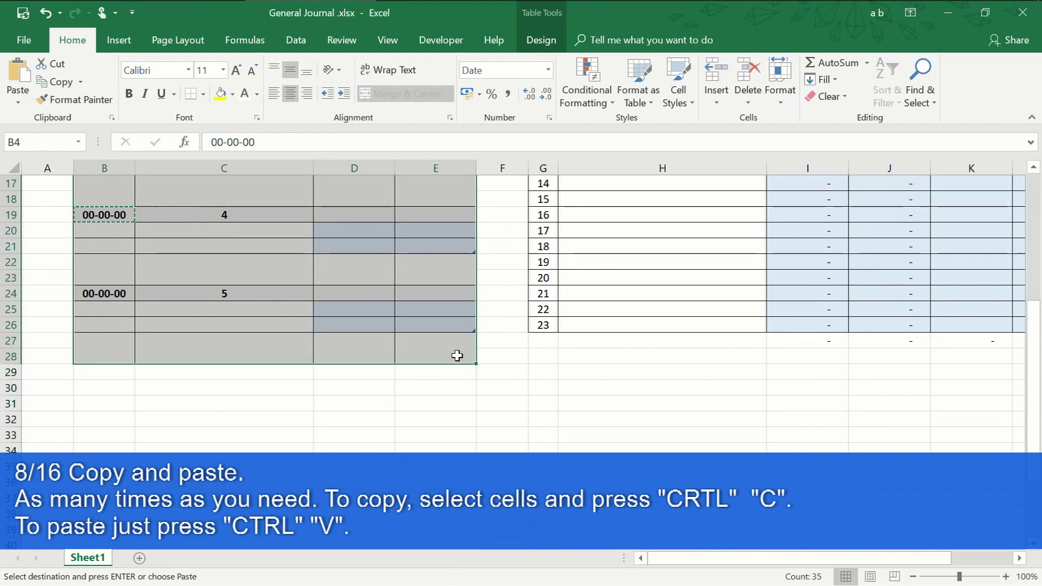
key(ctrl+c)
click(105, 370)
key(ctrl+v)
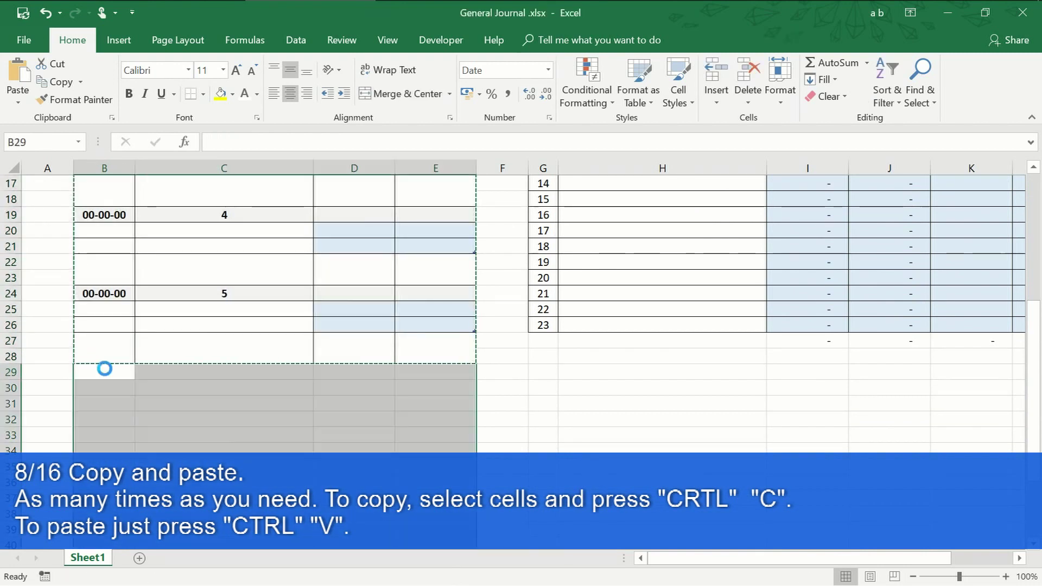
Step: Renumber the five pasted entries in C29, C34, C39, C44 and C49 as 6, 7, 8, 9 and 10
click(208, 373)
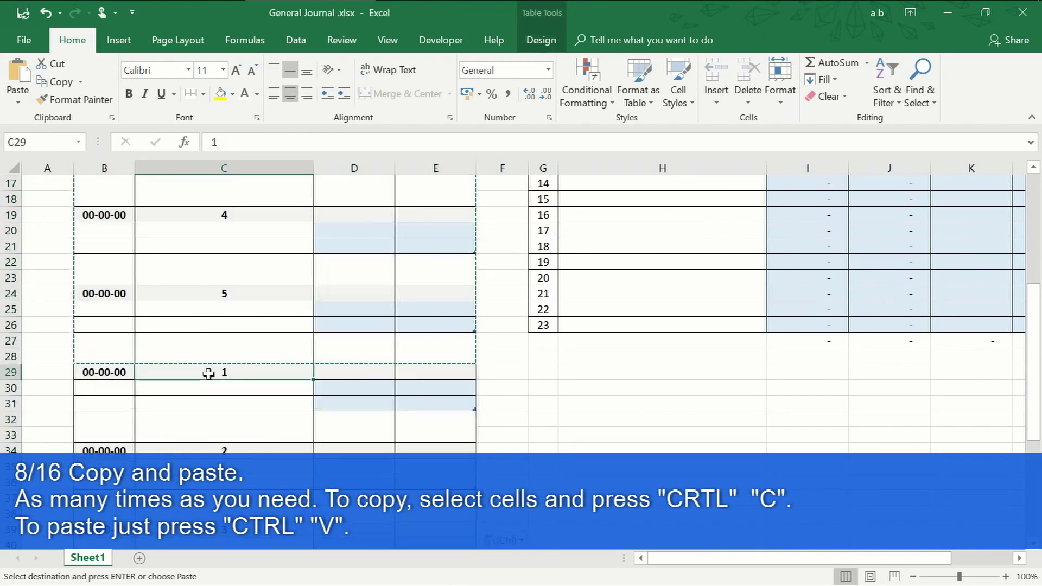
text(6)
click(222, 450)
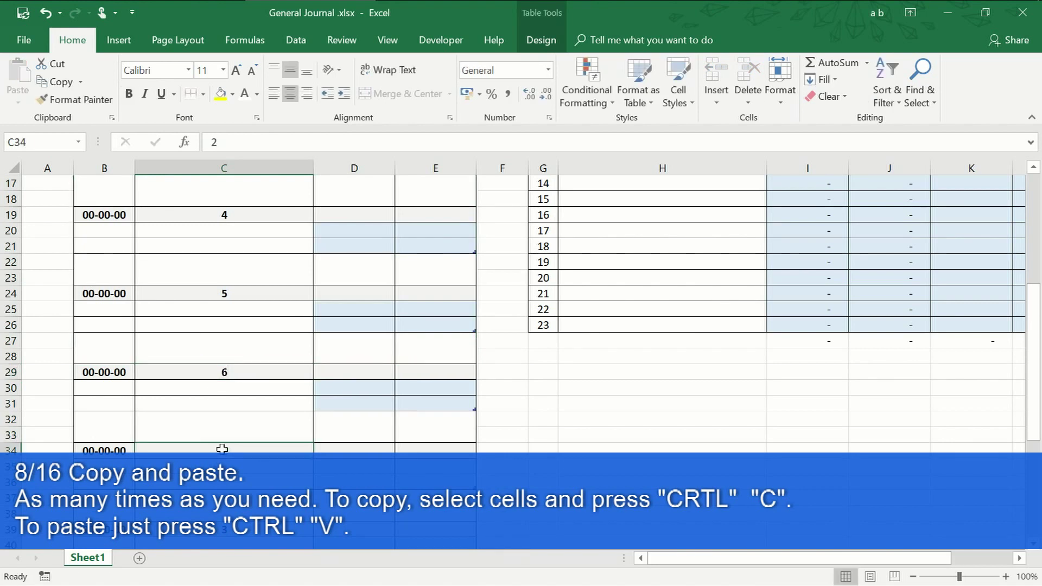
text(7)
click(224, 530)
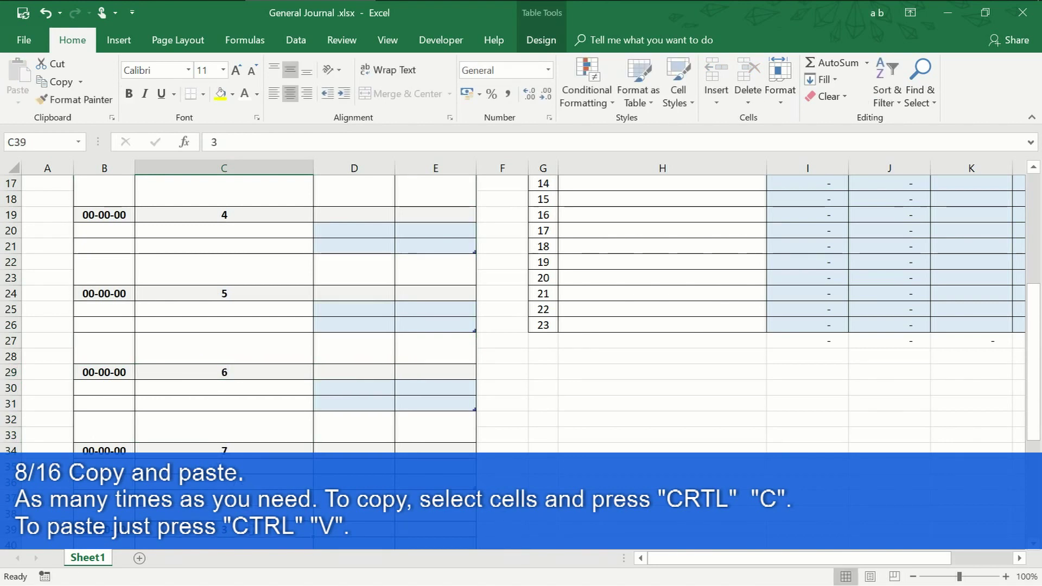
text(8)
scroll(227, 449, down, 2)
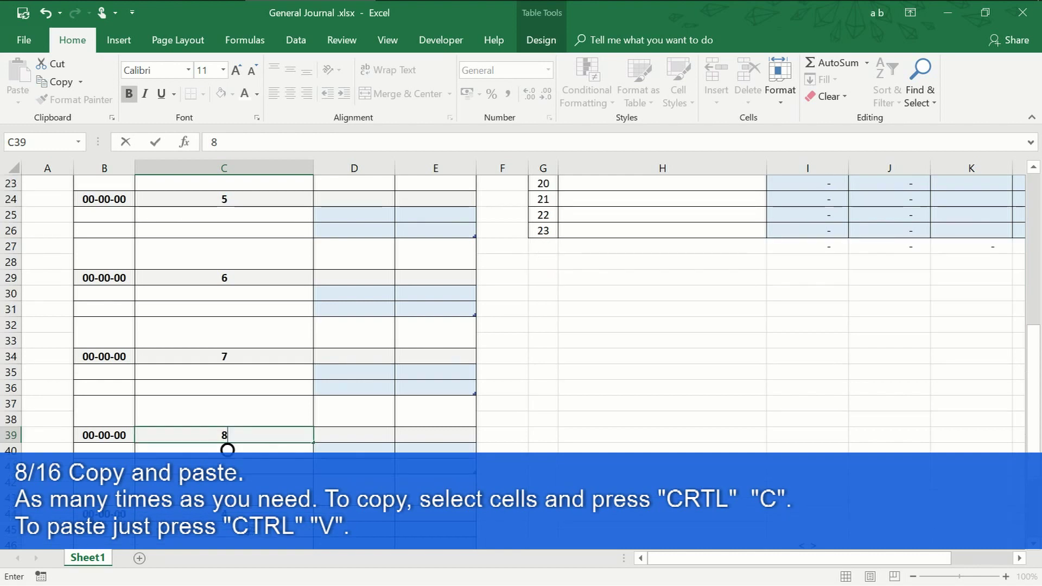
click(224, 514)
text(9)
scroll(227, 315, down, 2)
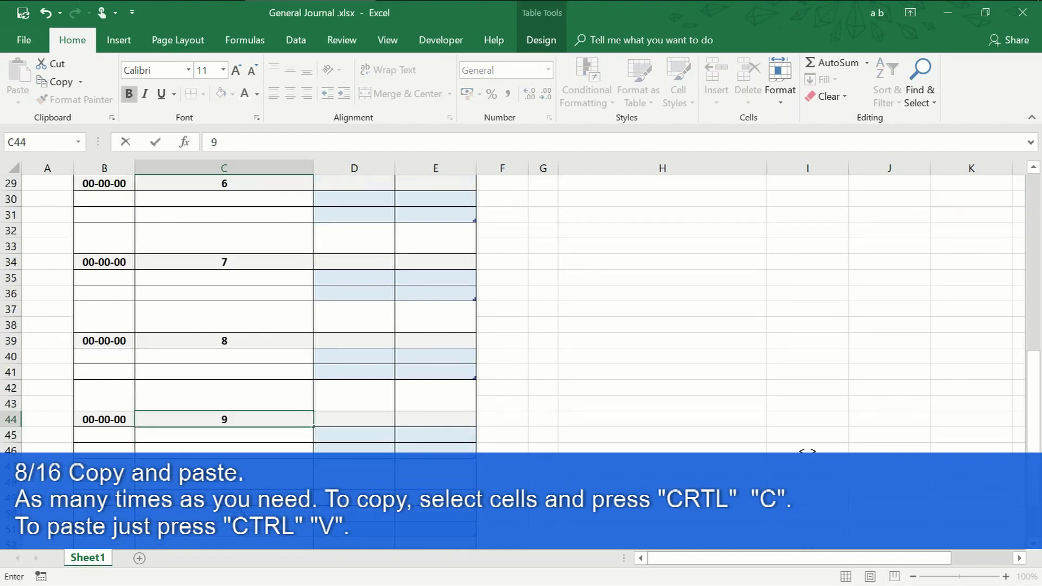
click(224, 499)
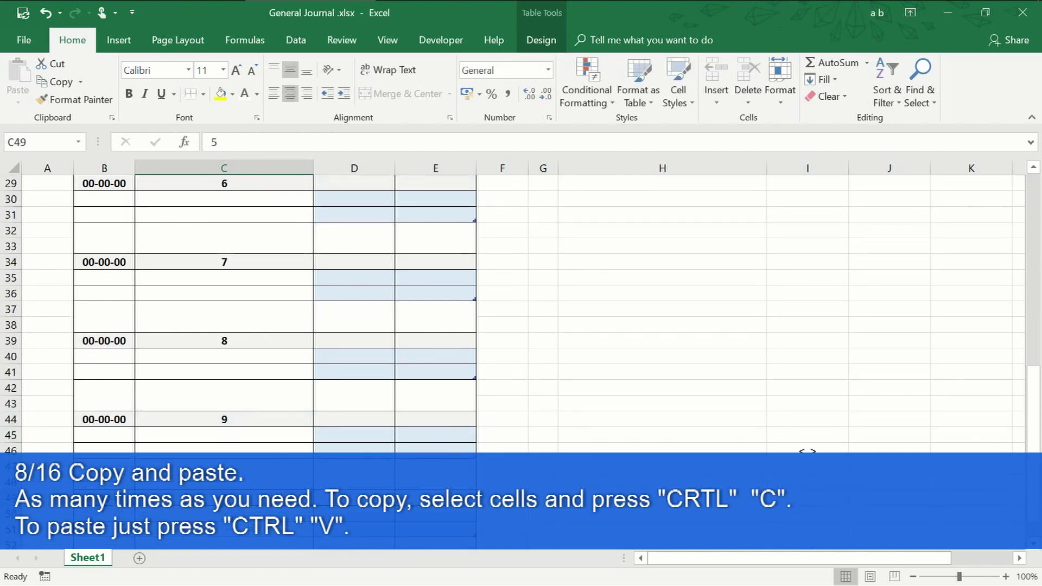
text(10)
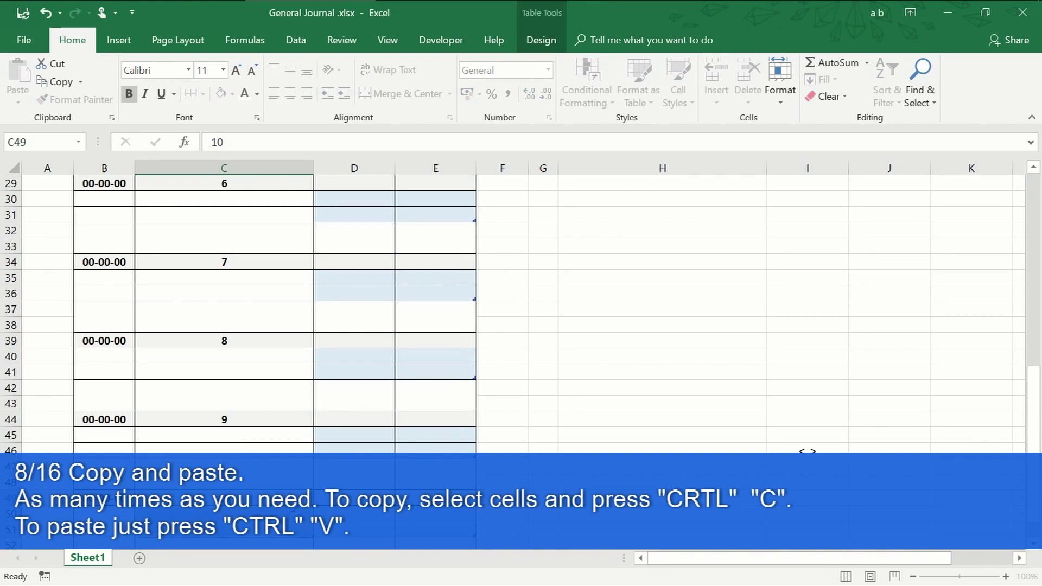
scroll(292, 502, down, 3)
scroll(291, 502, up, 10)
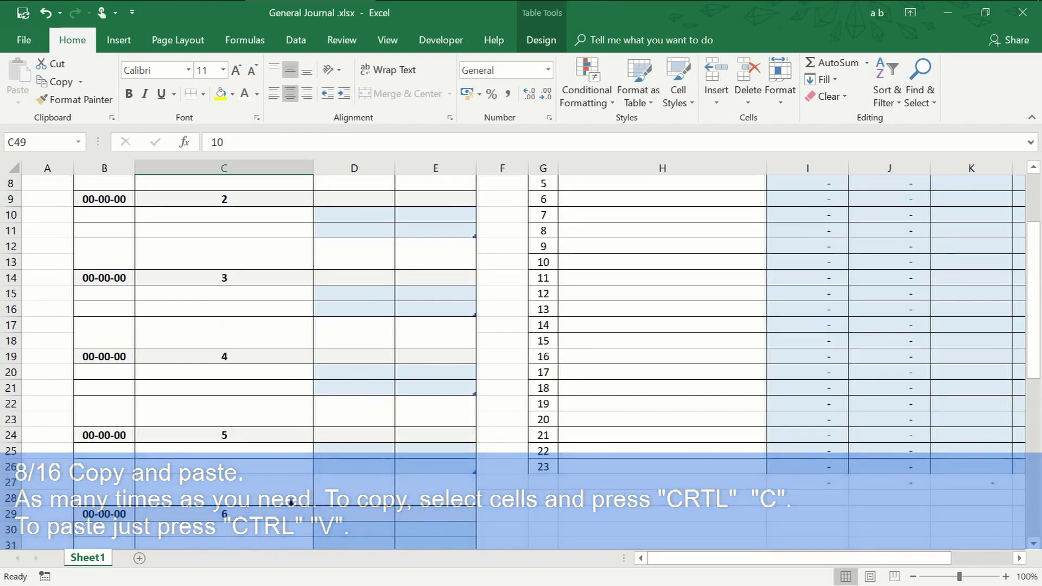
scroll(291, 502, up, 3)
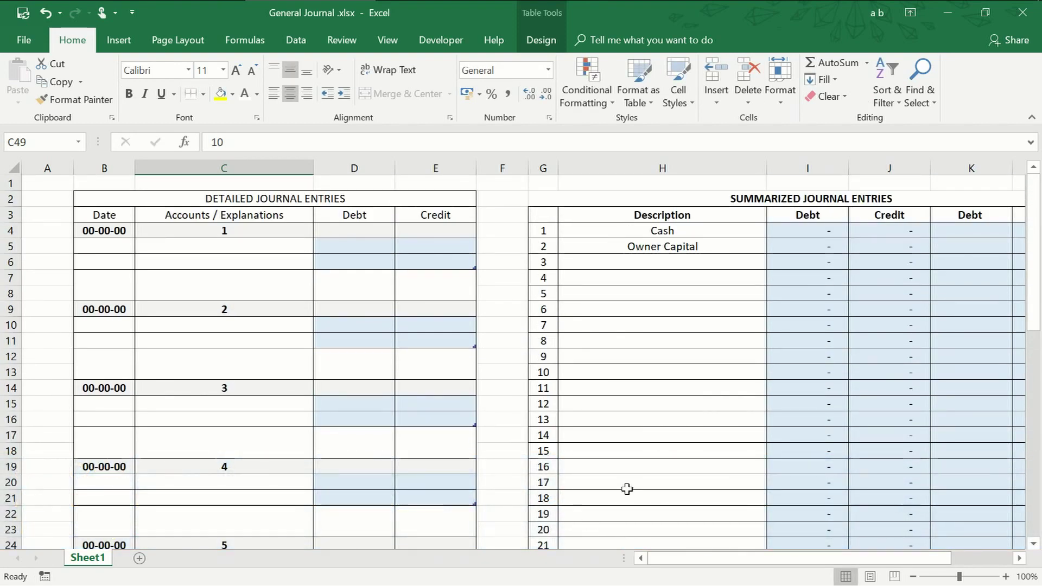
Step: Left-align the account cells in the Description column of the summarized journal, from H4 down through the blank rows
scroll(626, 506, right, 2)
click(579, 246)
drag(579, 232, 581, 245)
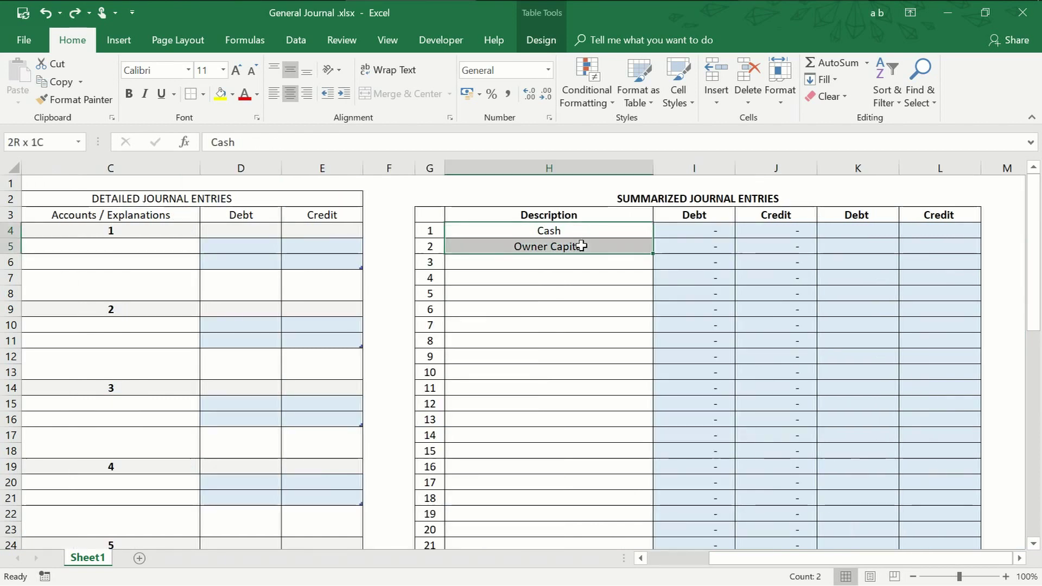
click(274, 97)
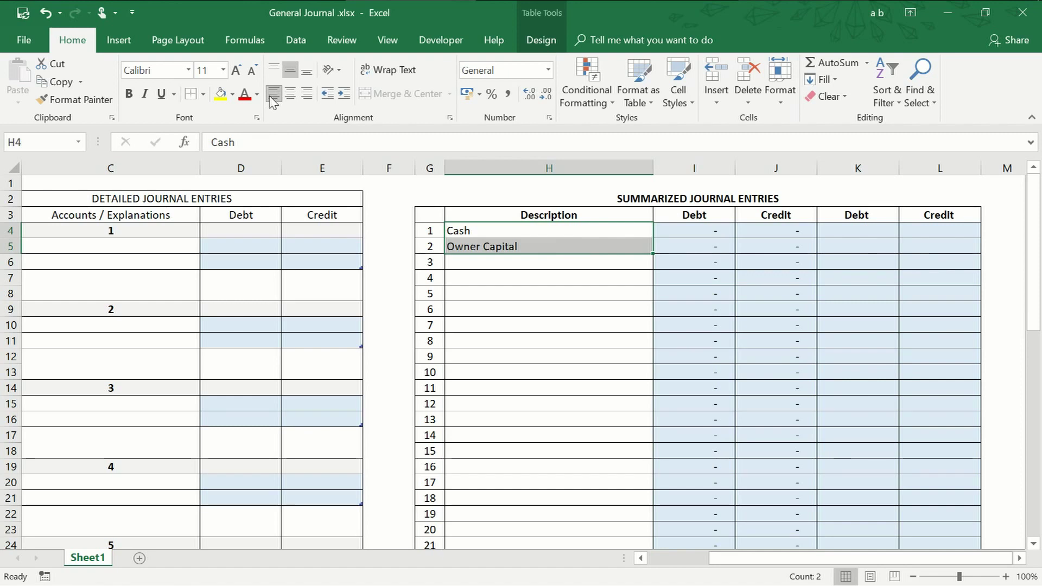
click(471, 249)
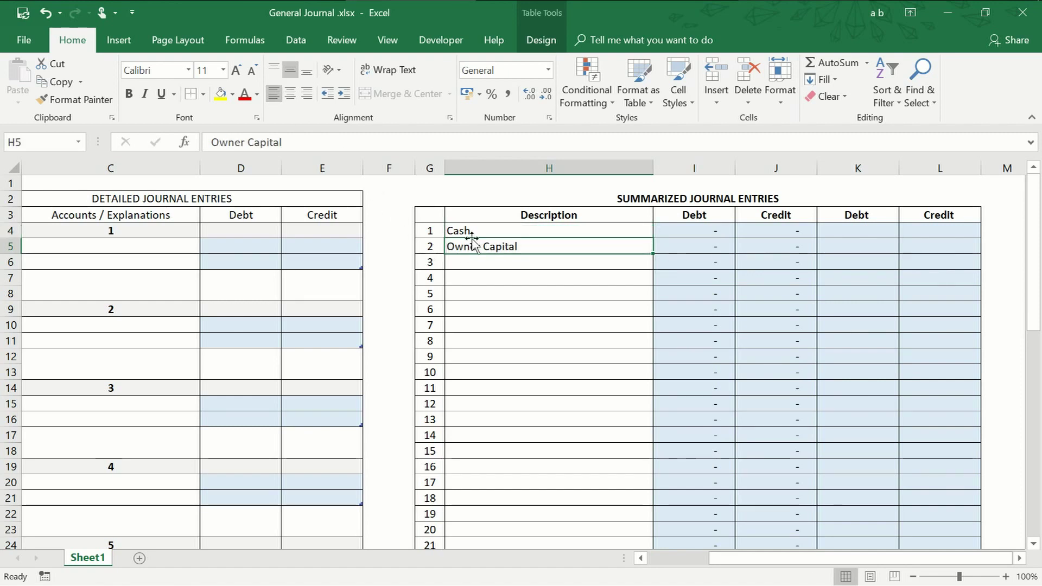
drag(470, 232, 531, 520)
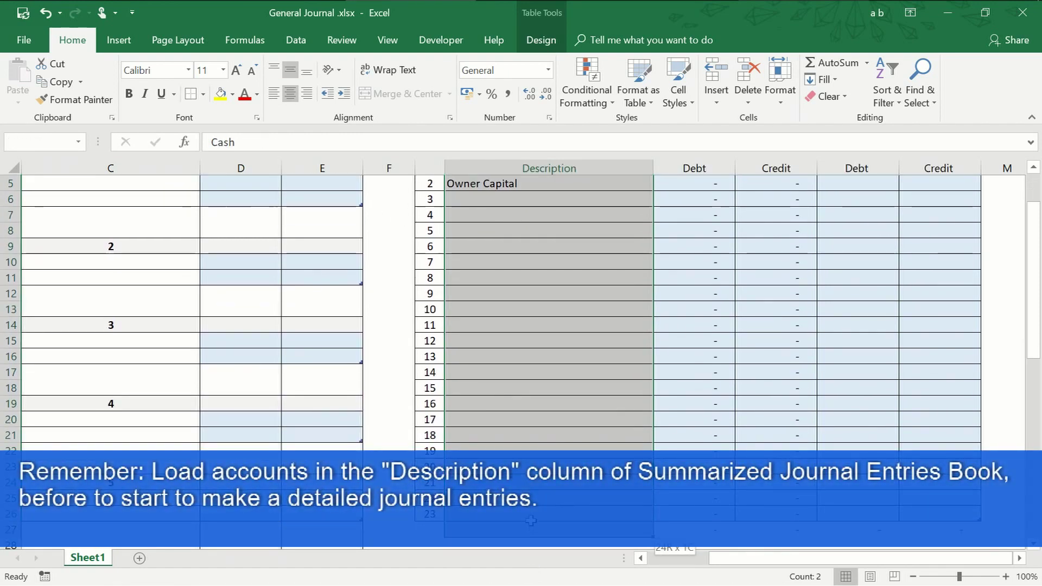
click(290, 93)
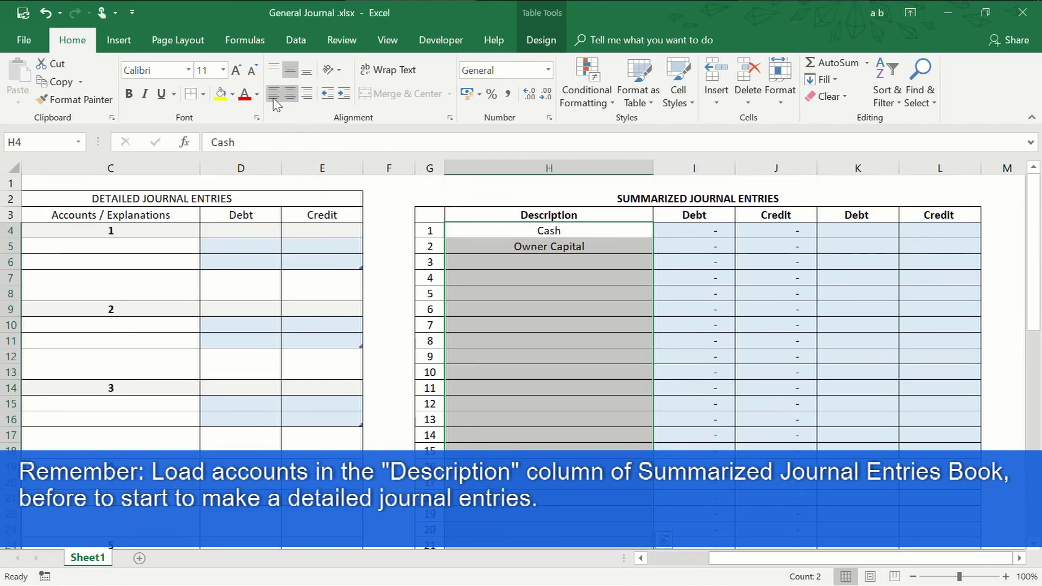
click(272, 95)
Step: Add the accounts "Supplies" in H6 and "Accounts Payable" in H7 of the summarized journal's Description column
click(548, 260)
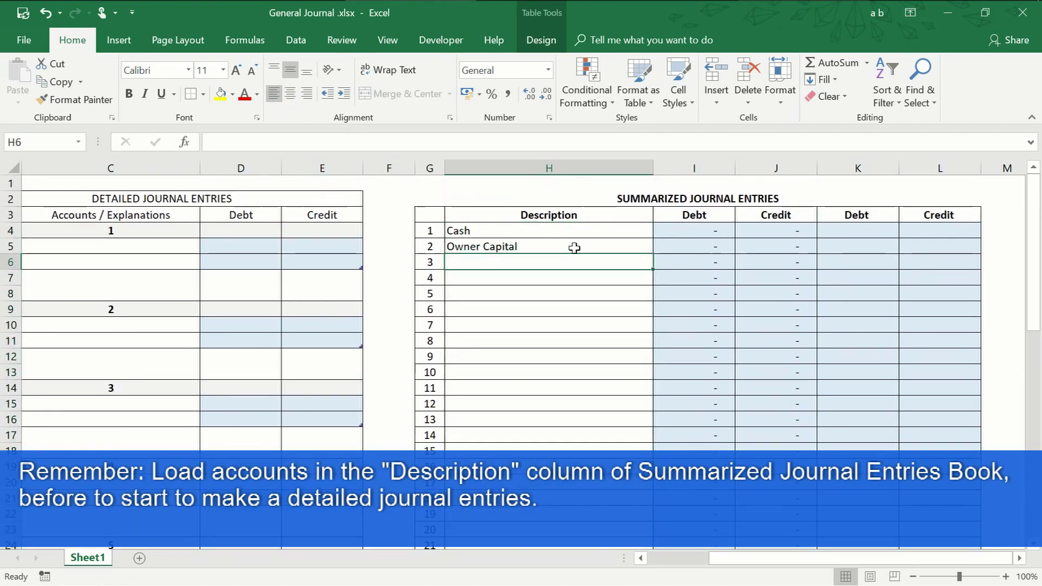
text(Supplies)
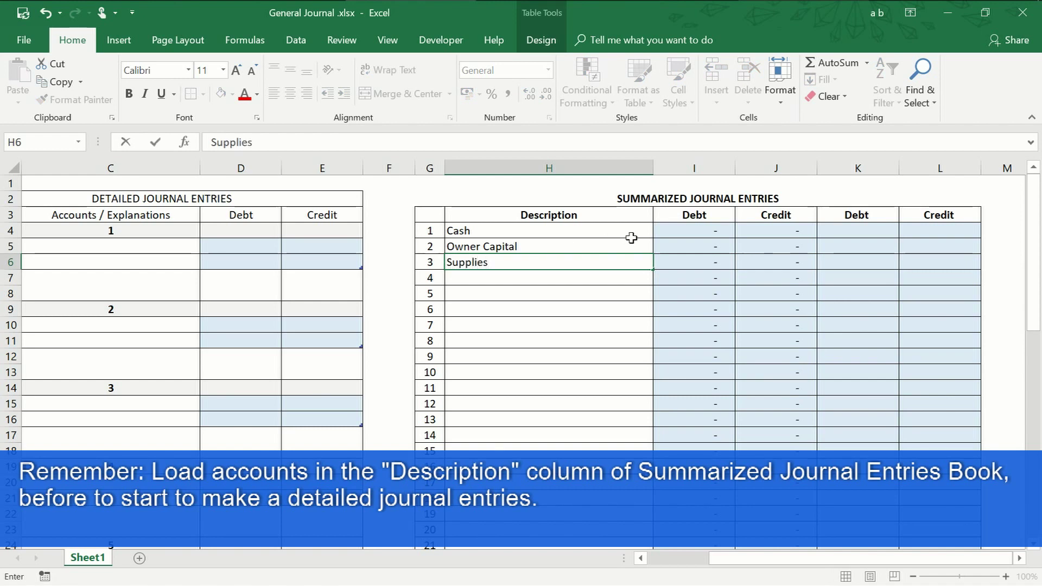
key(Return)
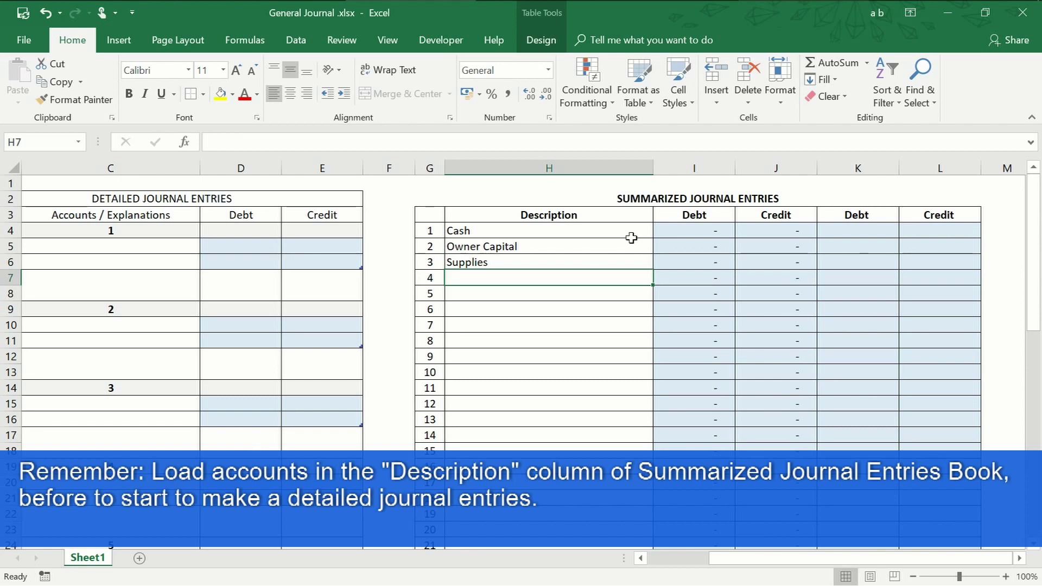
text(Accounts Payable)
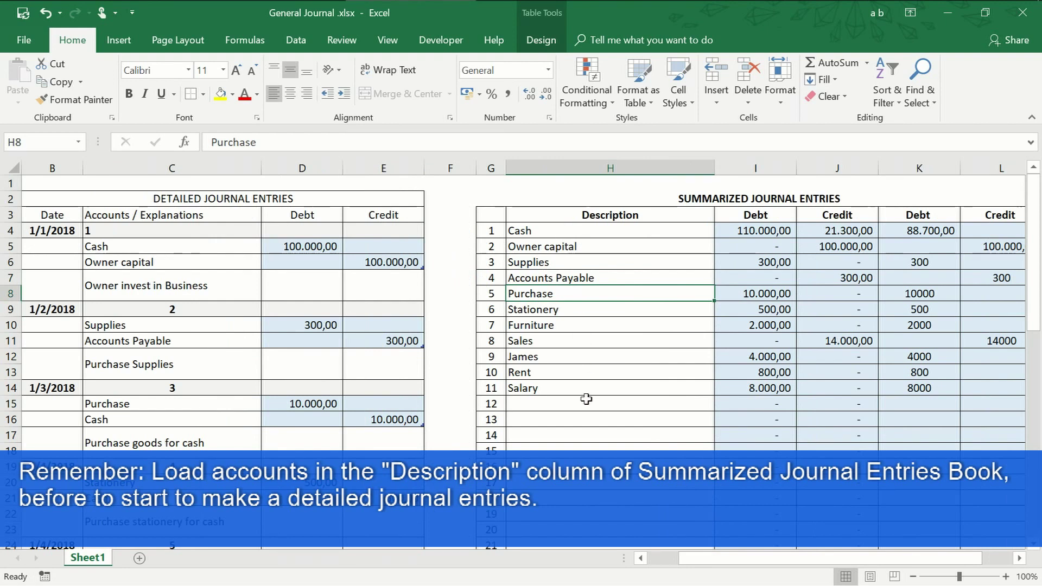
Step: Review the filled account list, the detailed journal entries, and the summarized debit and credit columns, including the formula in I10
key(Down)
key(Down)
key(Down)
key(Down)
key(Down)
key(Down)
key(Down)
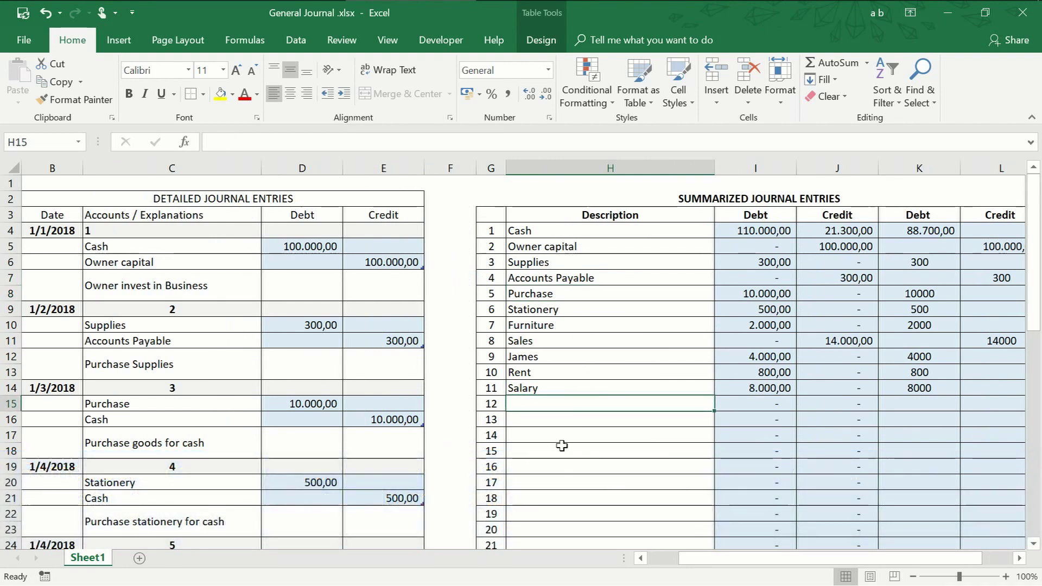
click(641, 559)
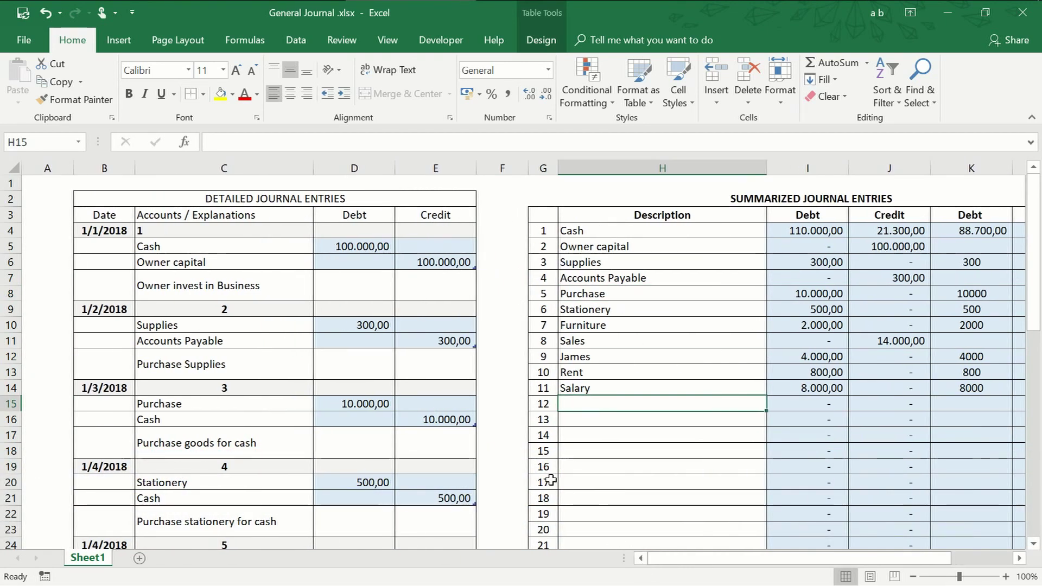
scroll(551, 480, down, 6)
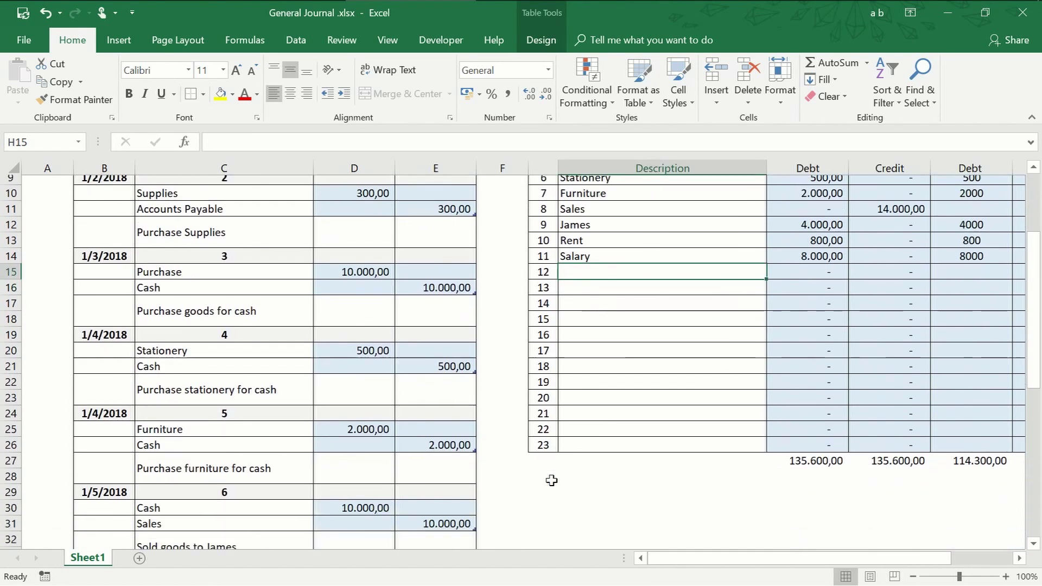
scroll(554, 482, down, 6)
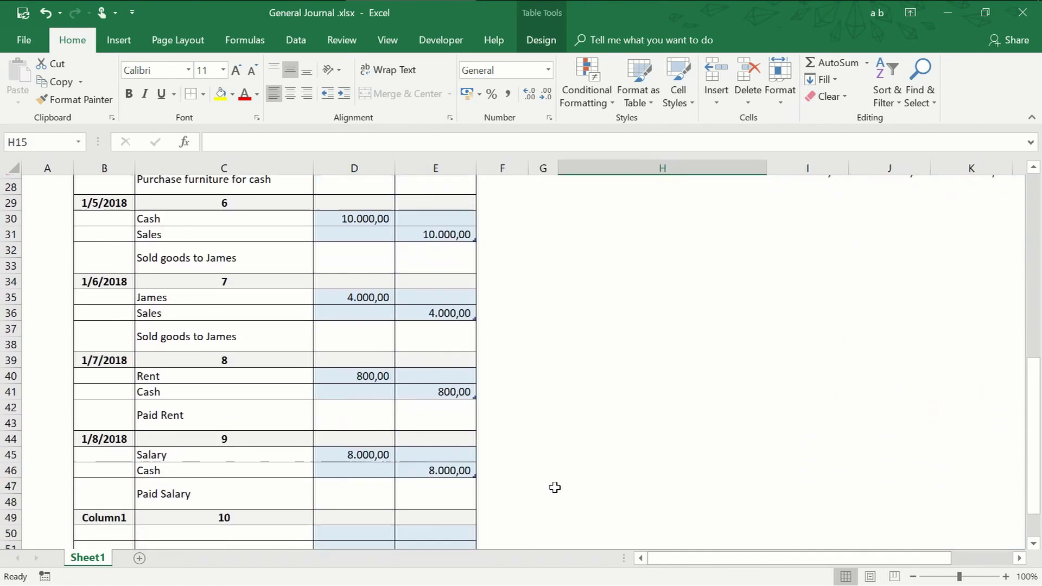
scroll(555, 487, up, 9)
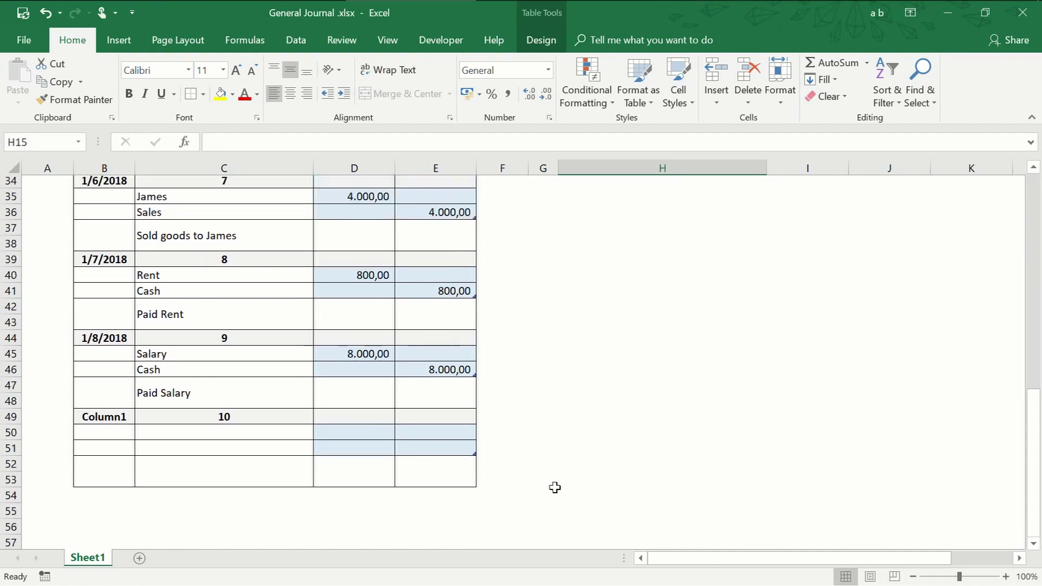
scroll(555, 486, up, 3)
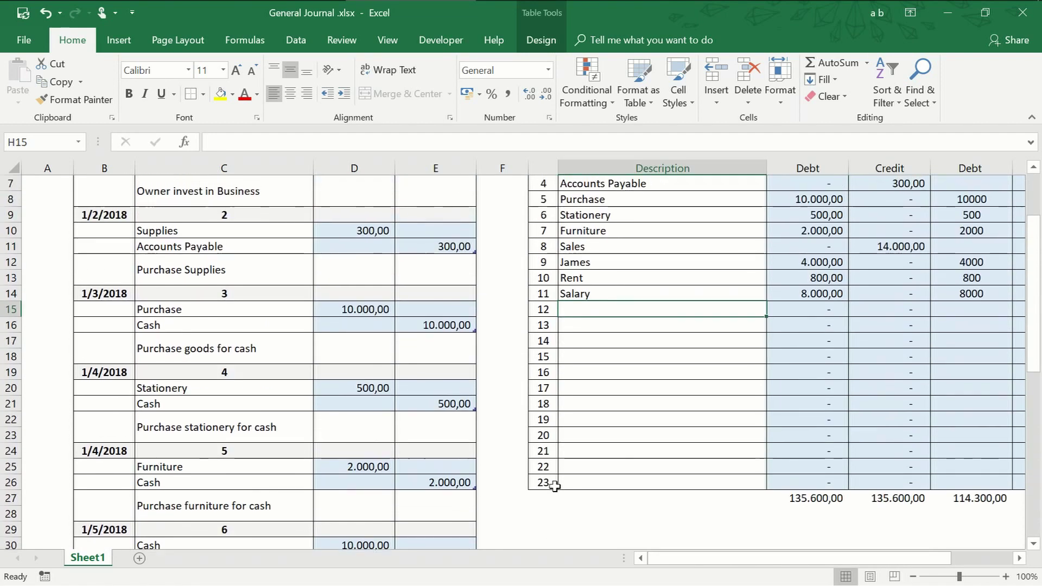
drag(653, 562, 724, 550)
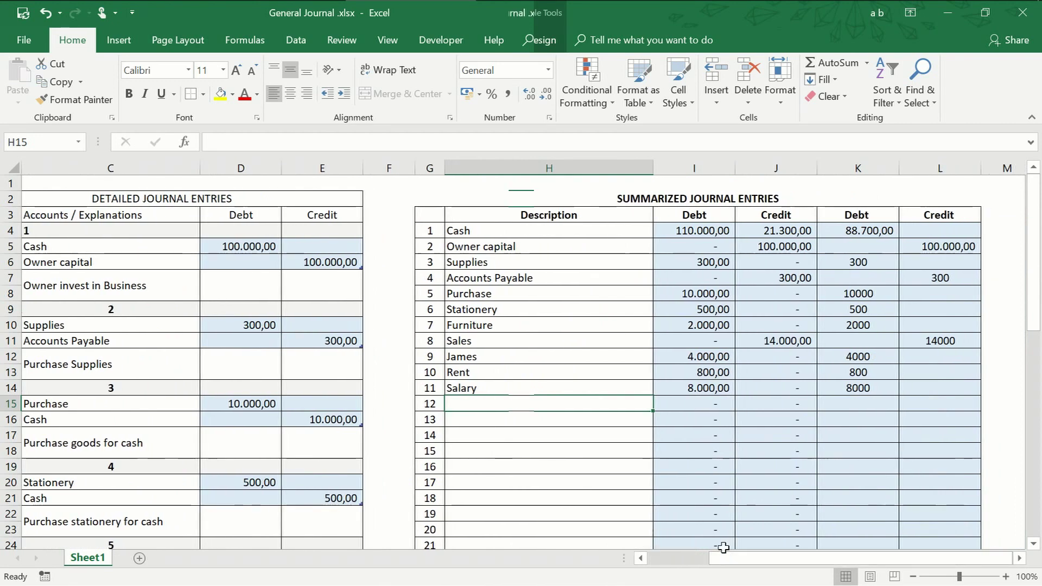
click(696, 321)
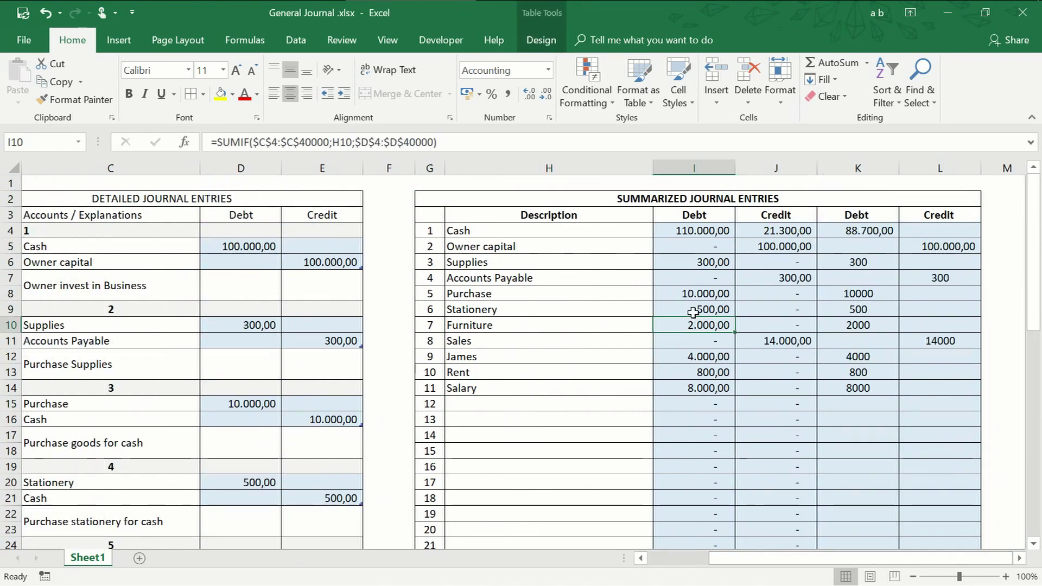